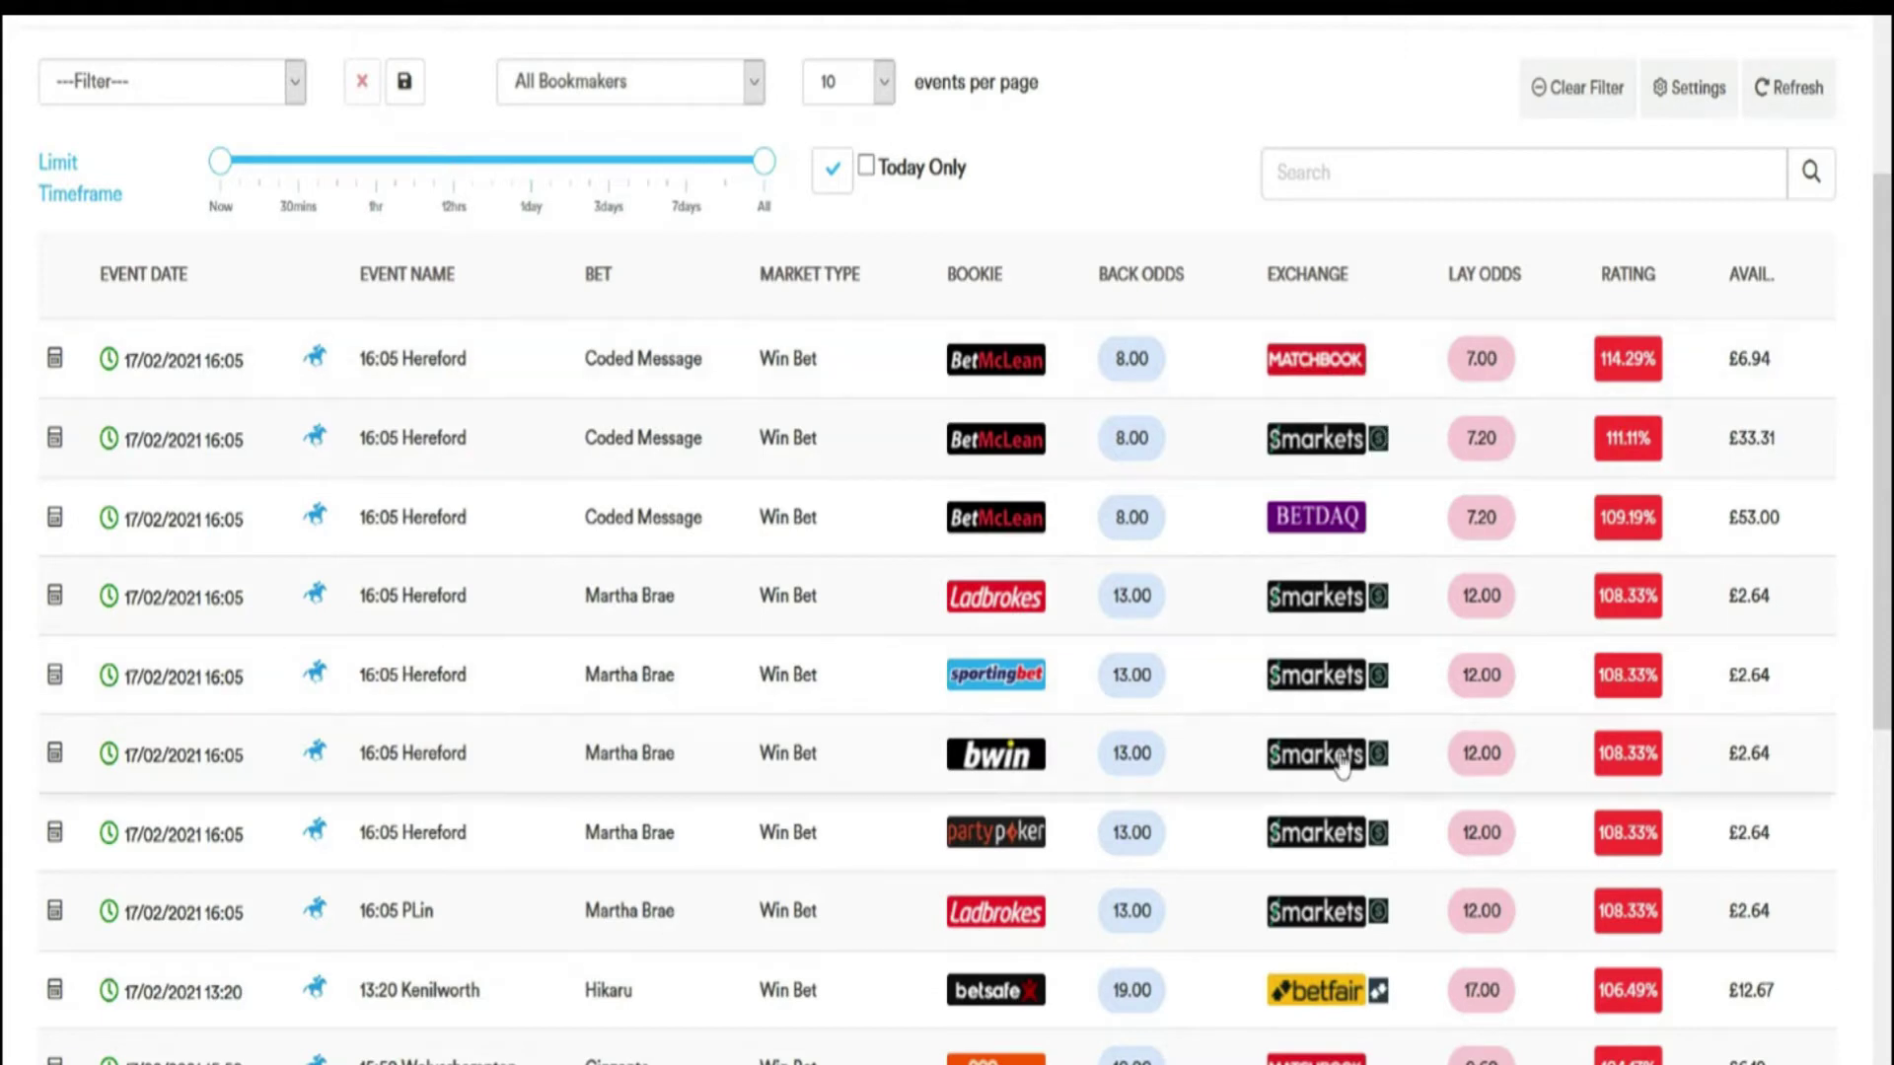
# Step: Apply the saved Coral Qualifying Bet filter to the list of odds matches
pyautogui.scroll(-3, 1336, 760)
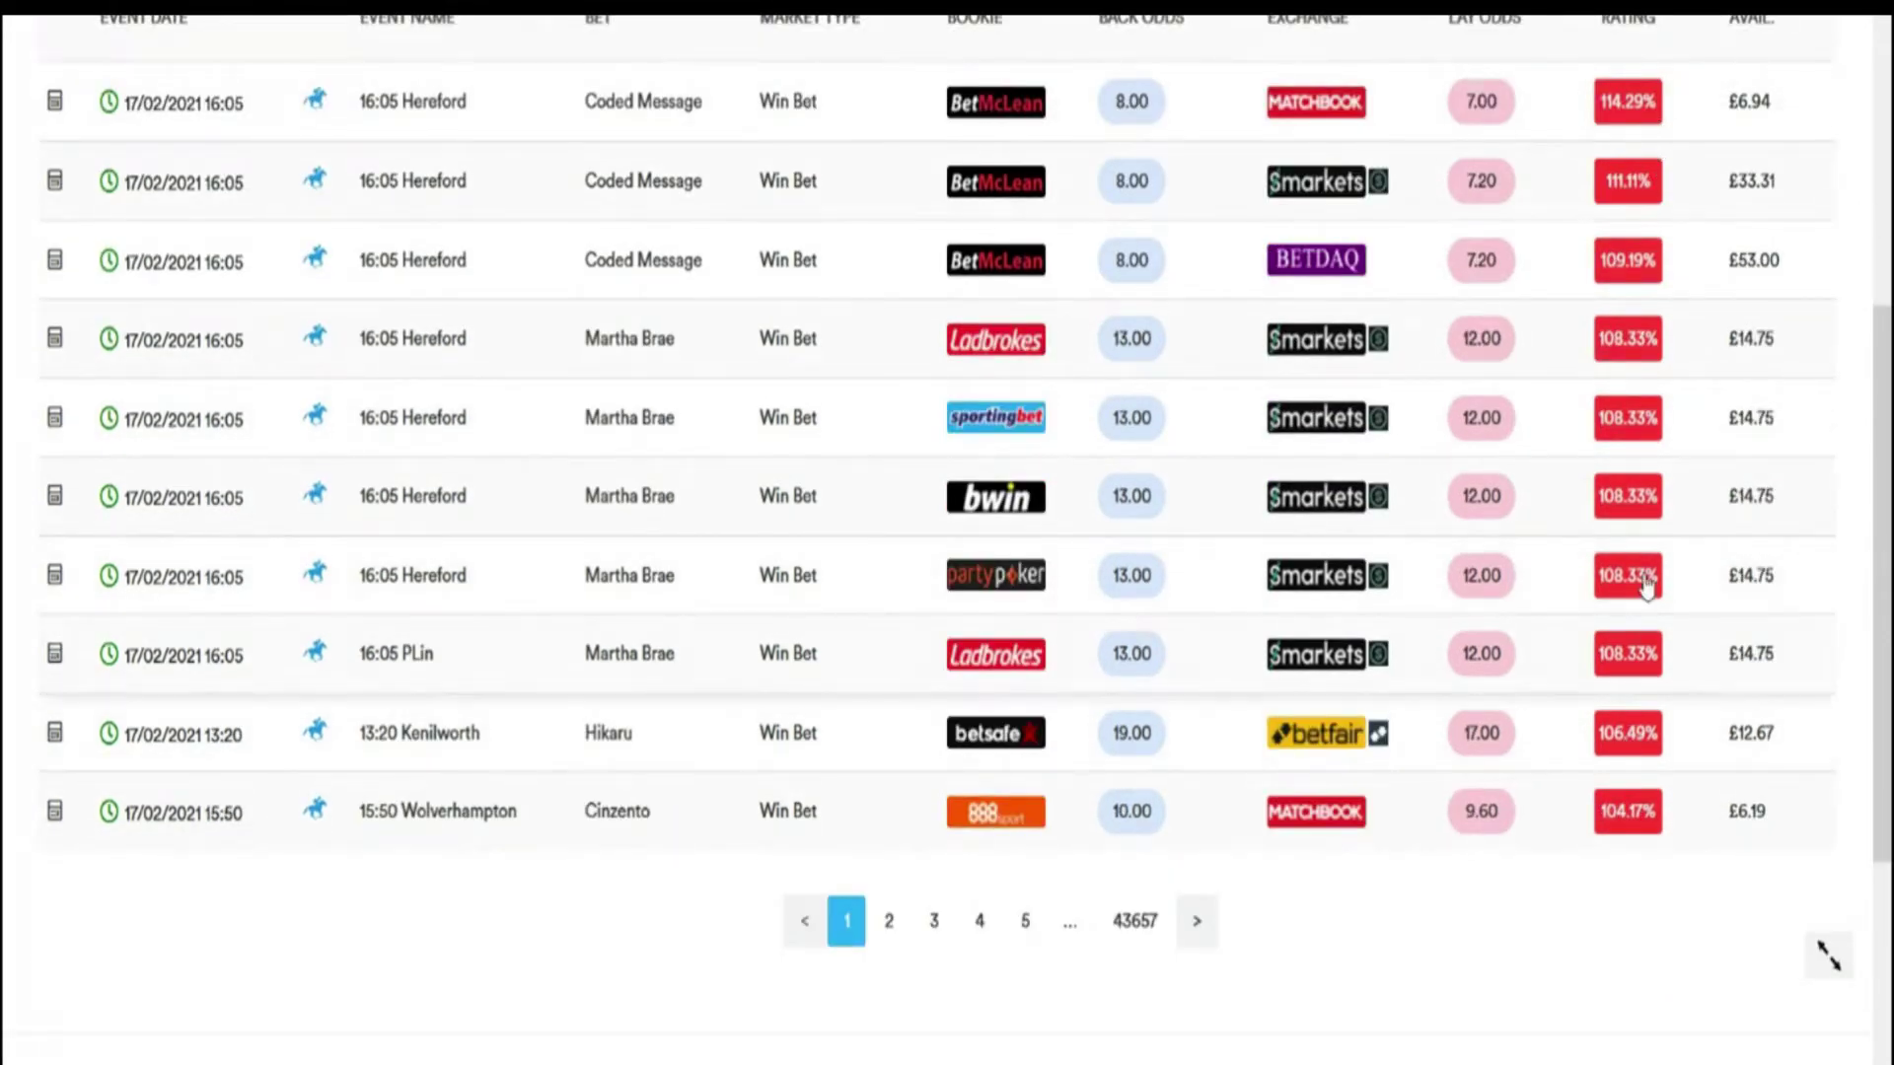
pyautogui.scroll(6, 641, 414)
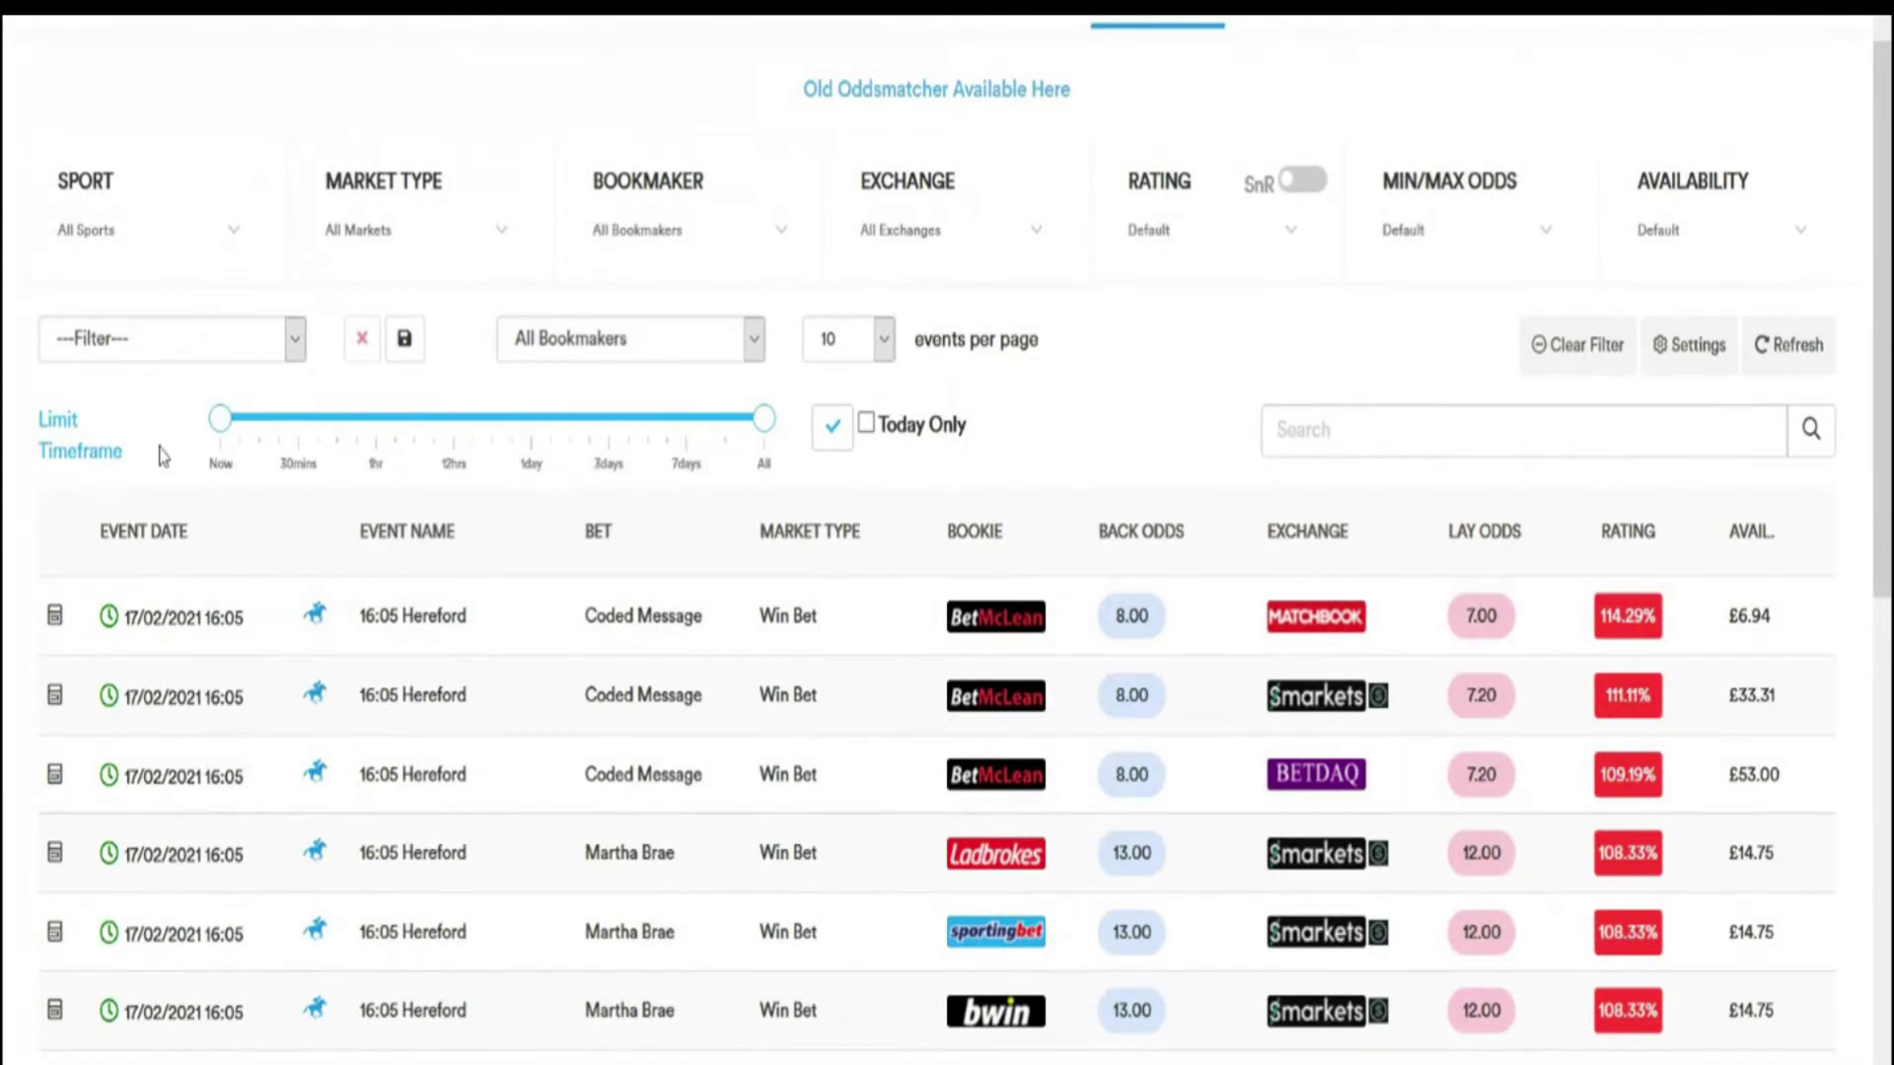
pyautogui.click(108, 355)
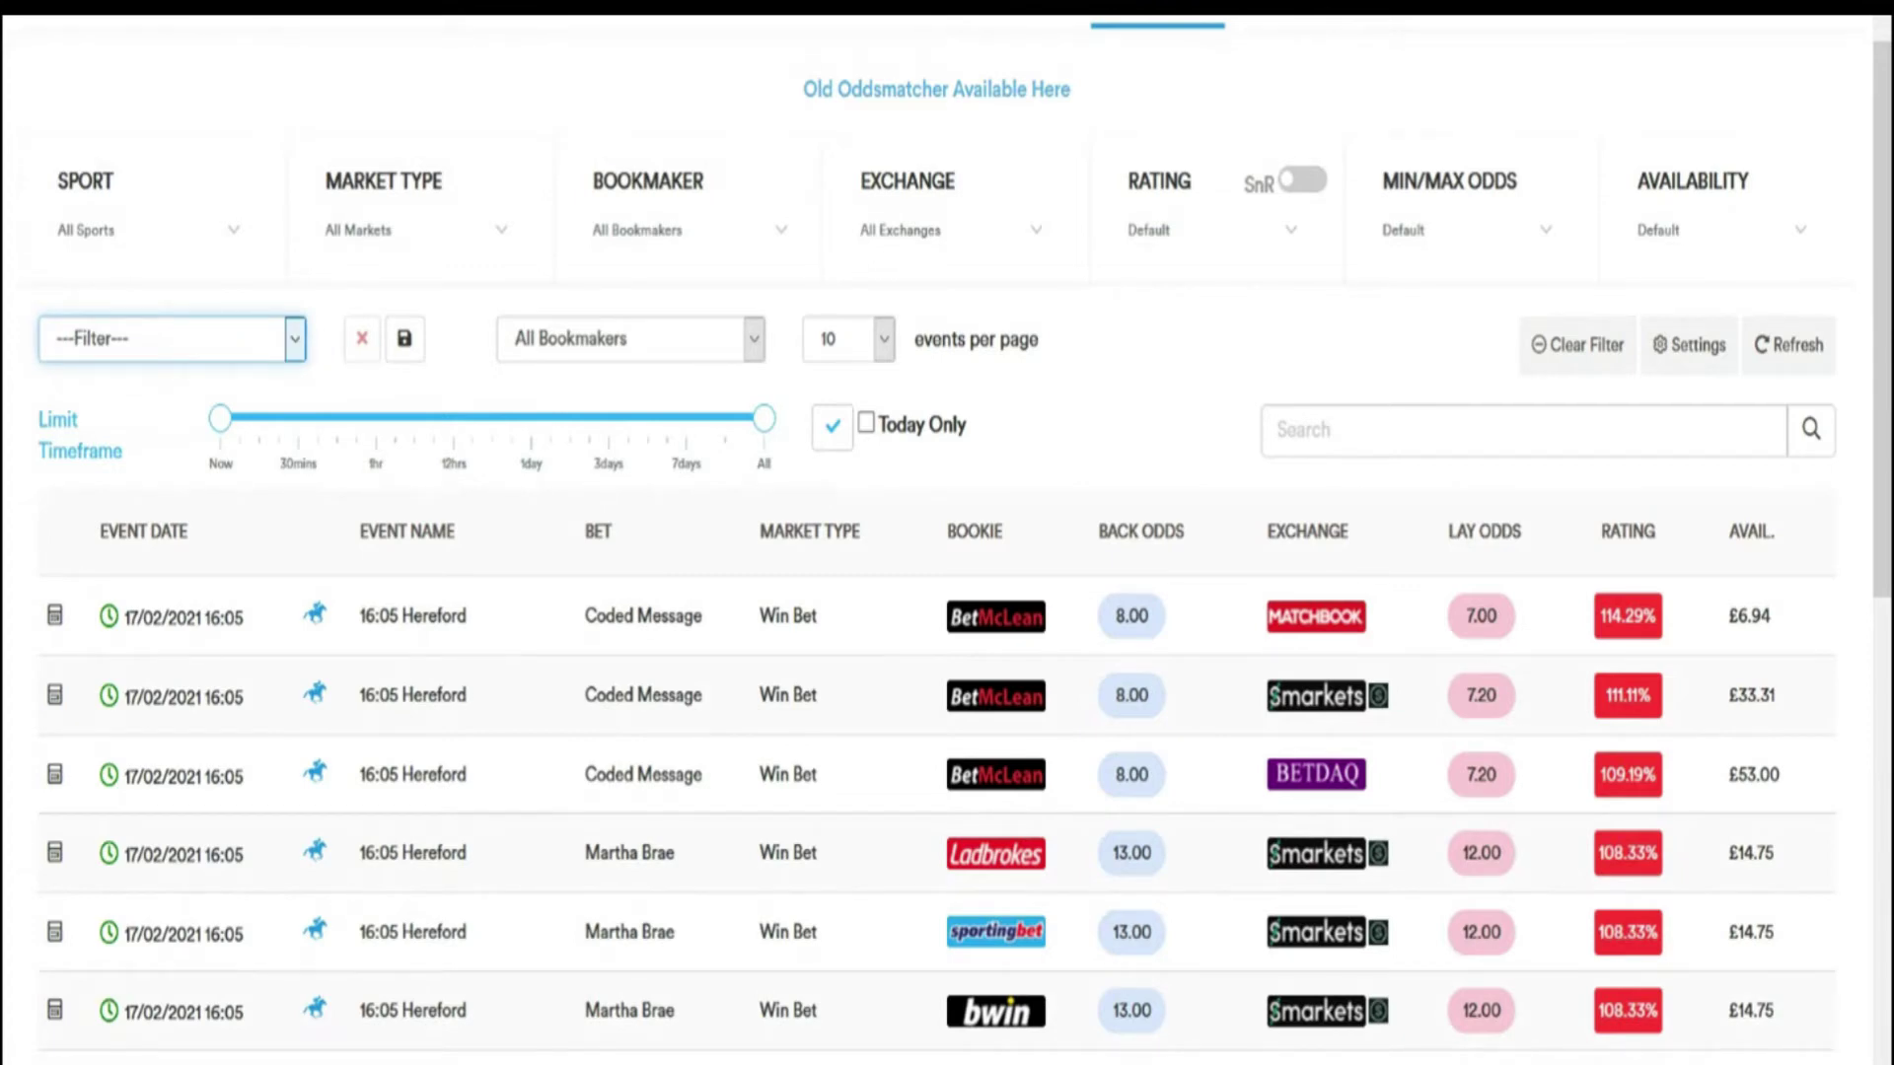
pyautogui.press('Down')
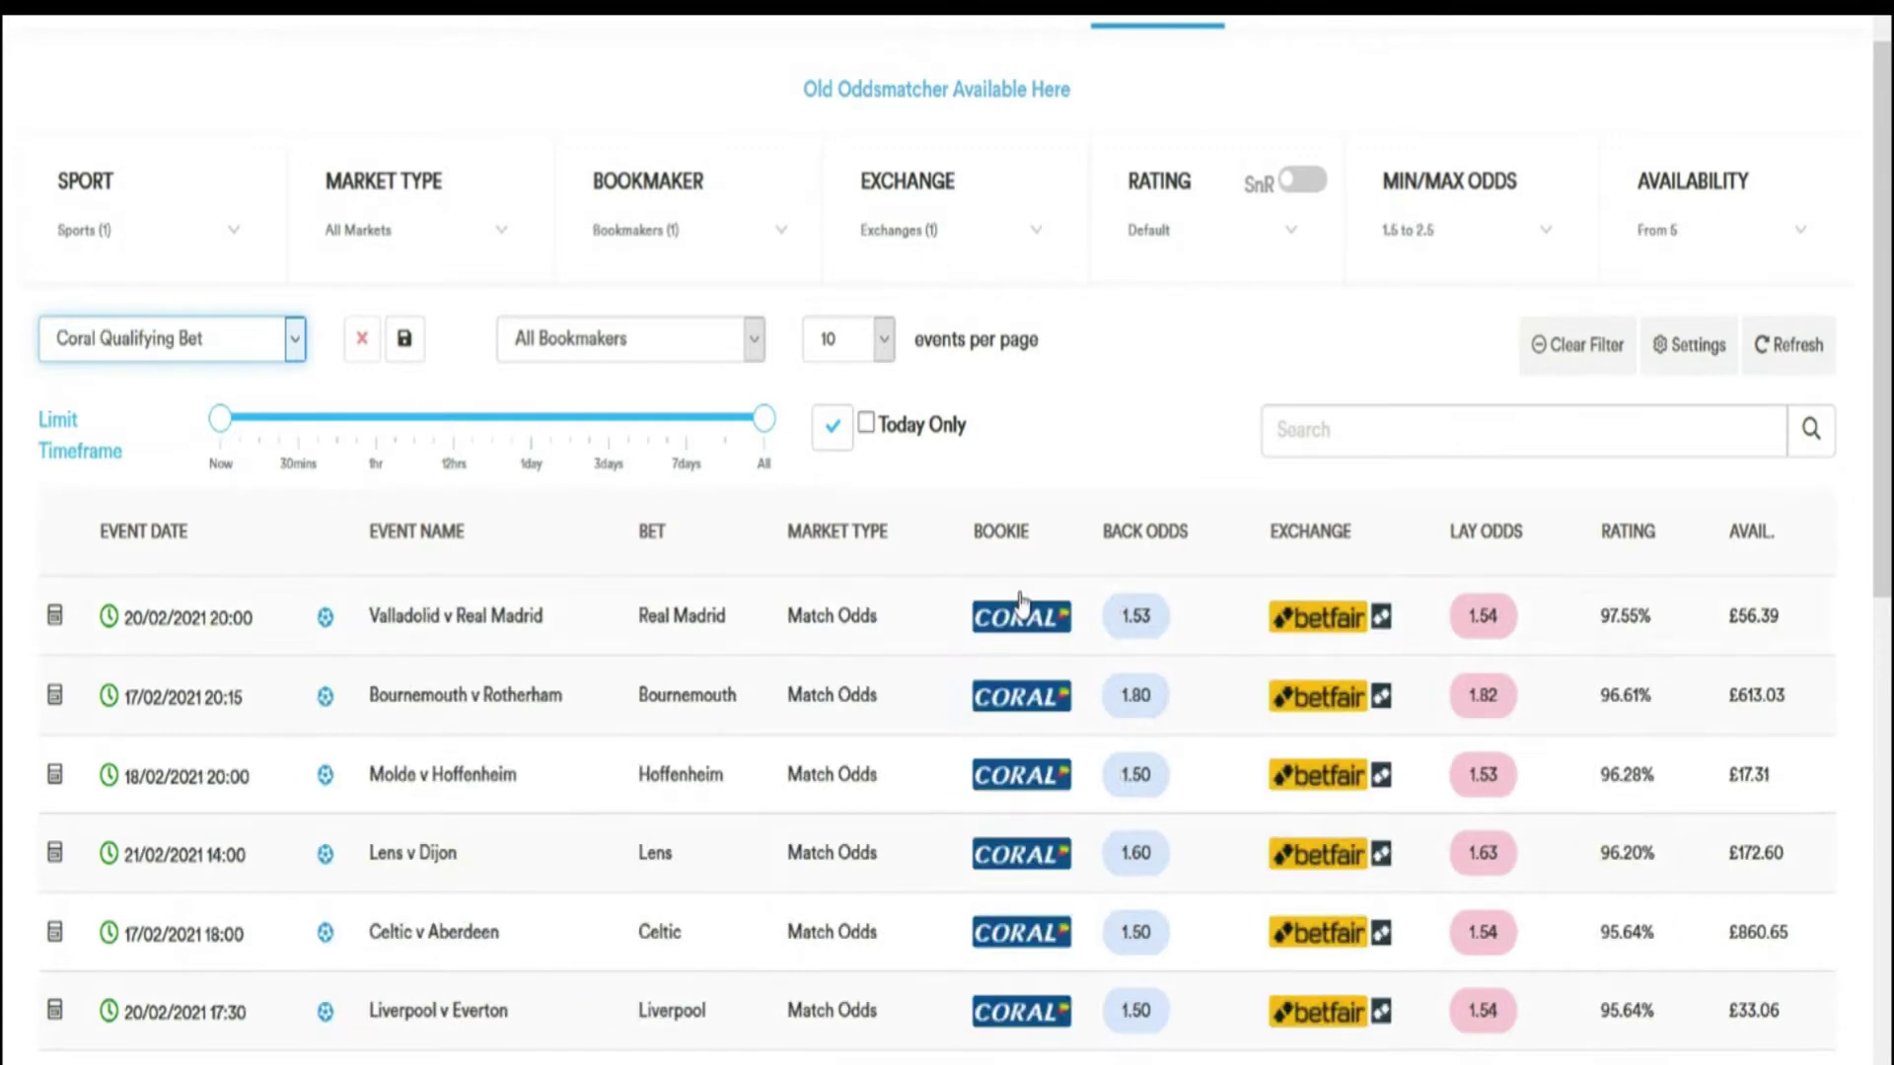
# Step: Open the calculator for the Bournemouth v Rotherham match and review the lay stake, liability and outcomes for a £5 back stake
pyautogui.scroll(-4, 1022, 609)
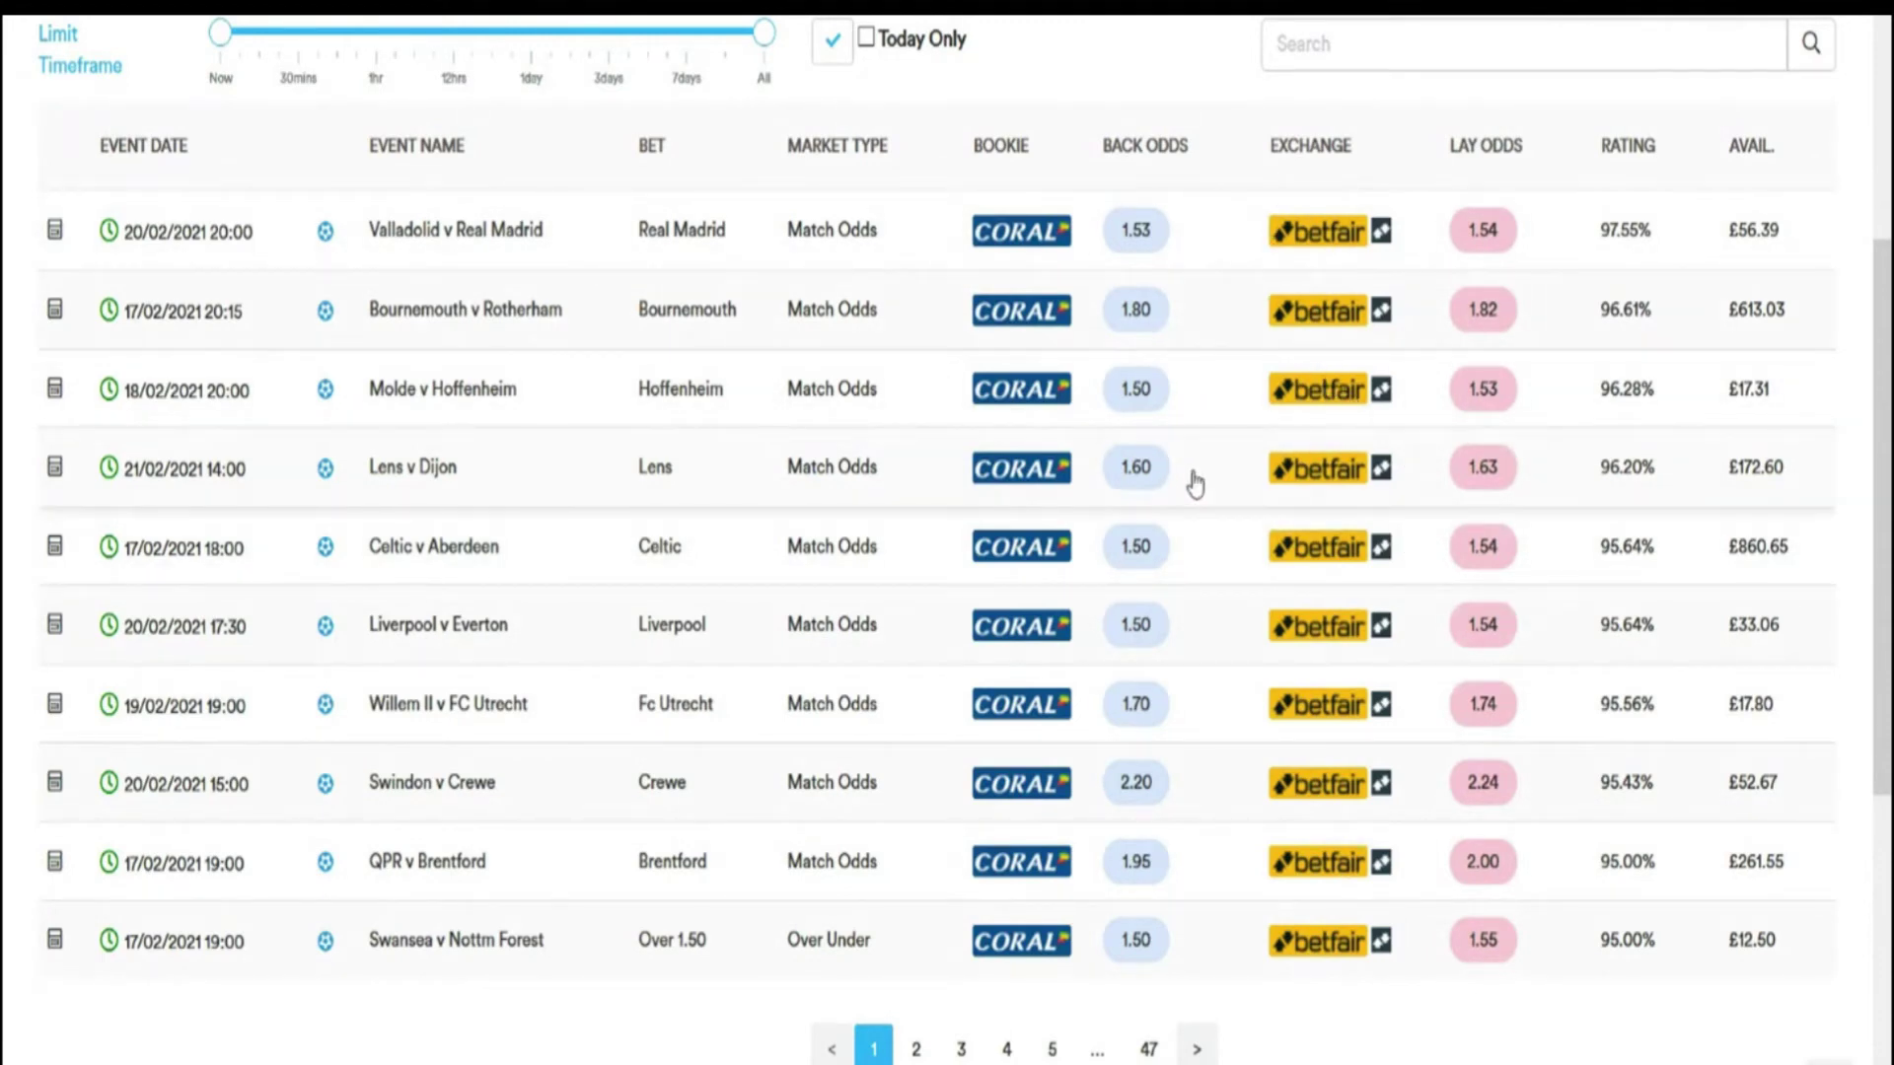
pyautogui.scroll(-2, 1195, 483)
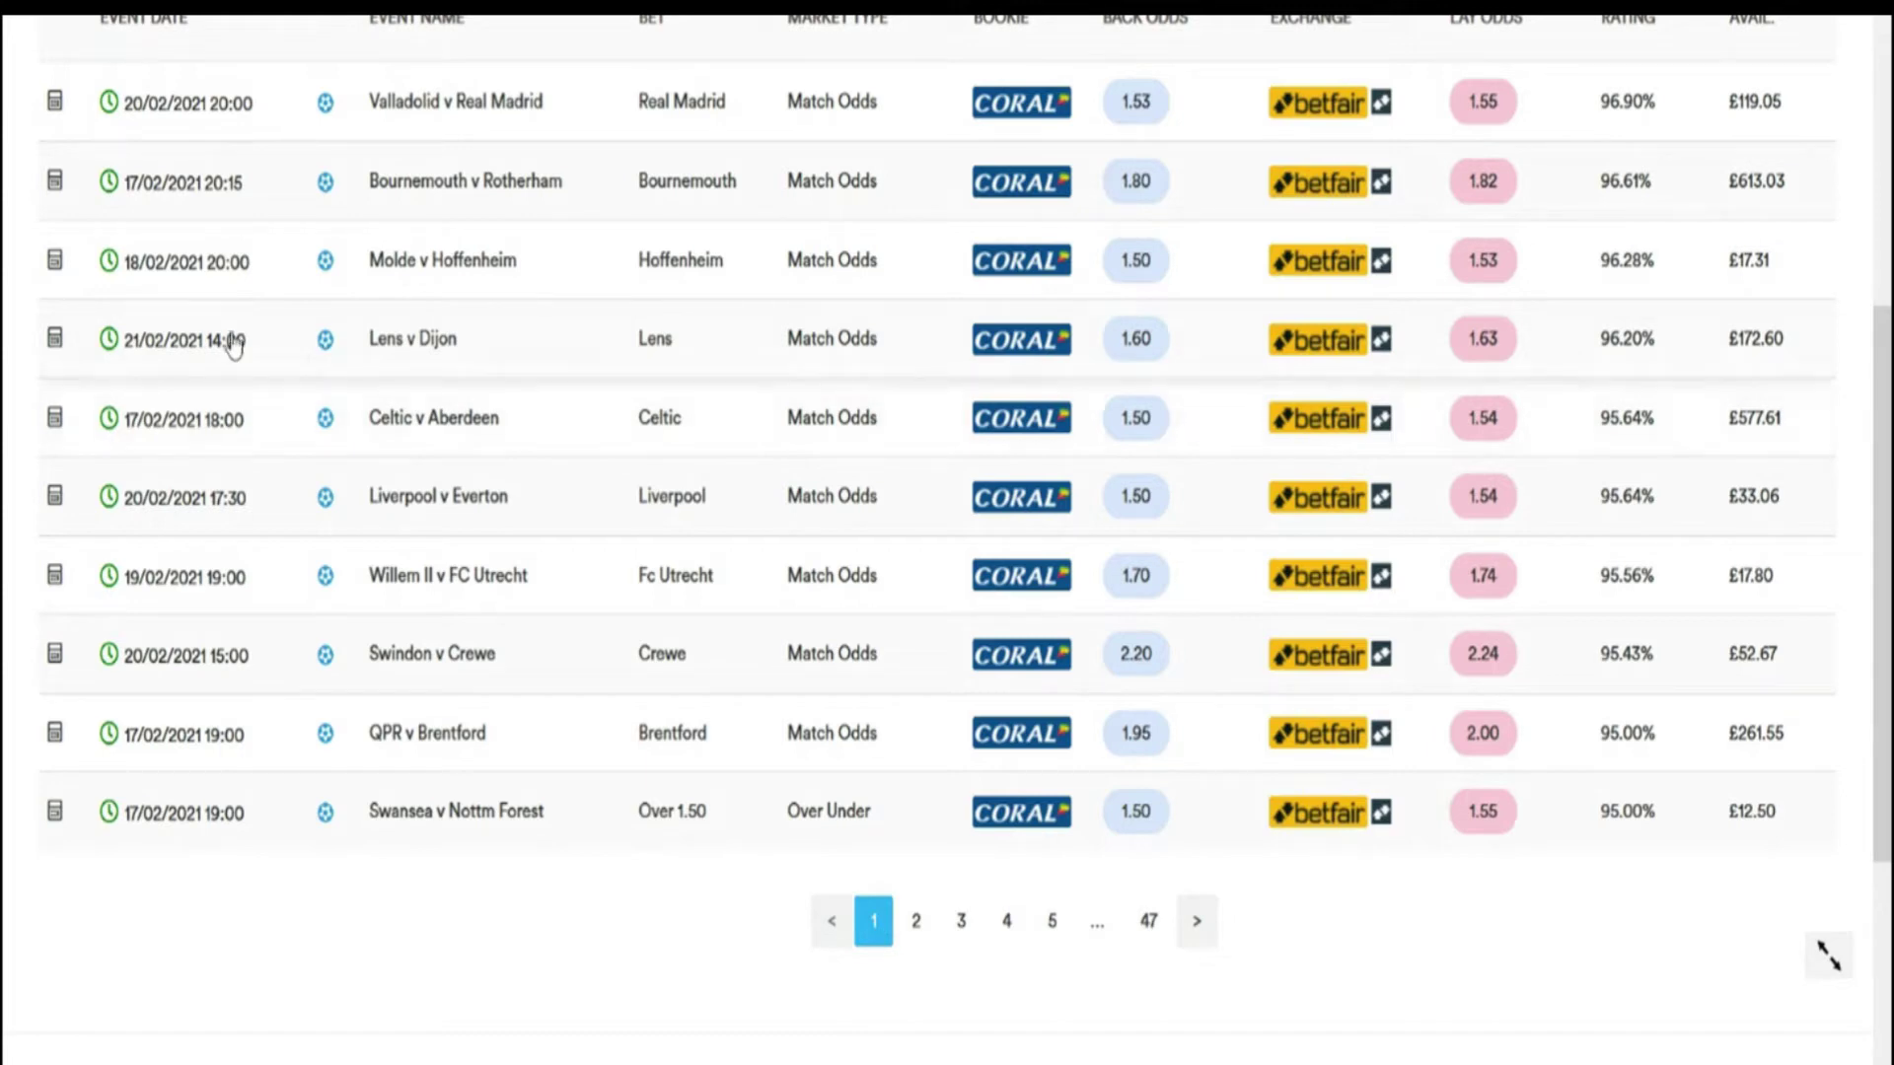
pyautogui.click(56, 184)
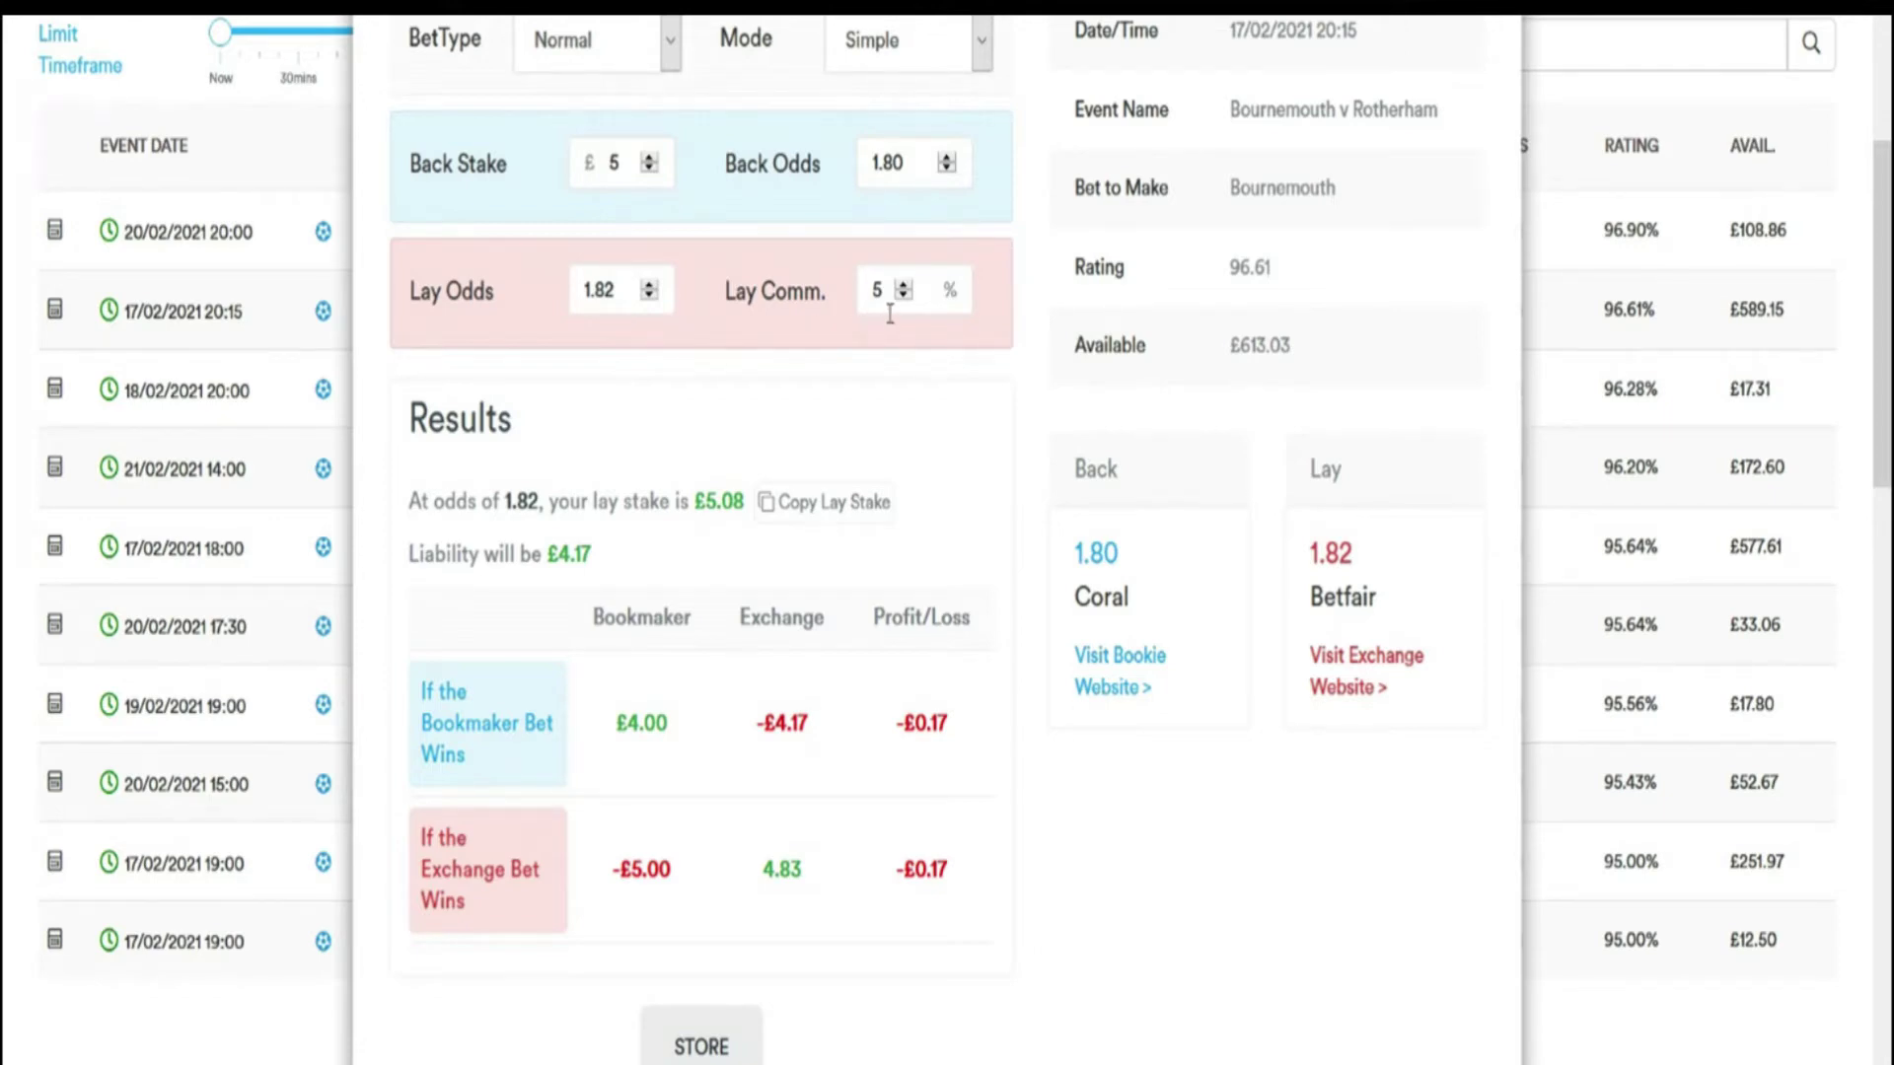
pyautogui.scroll(-4, 890, 314)
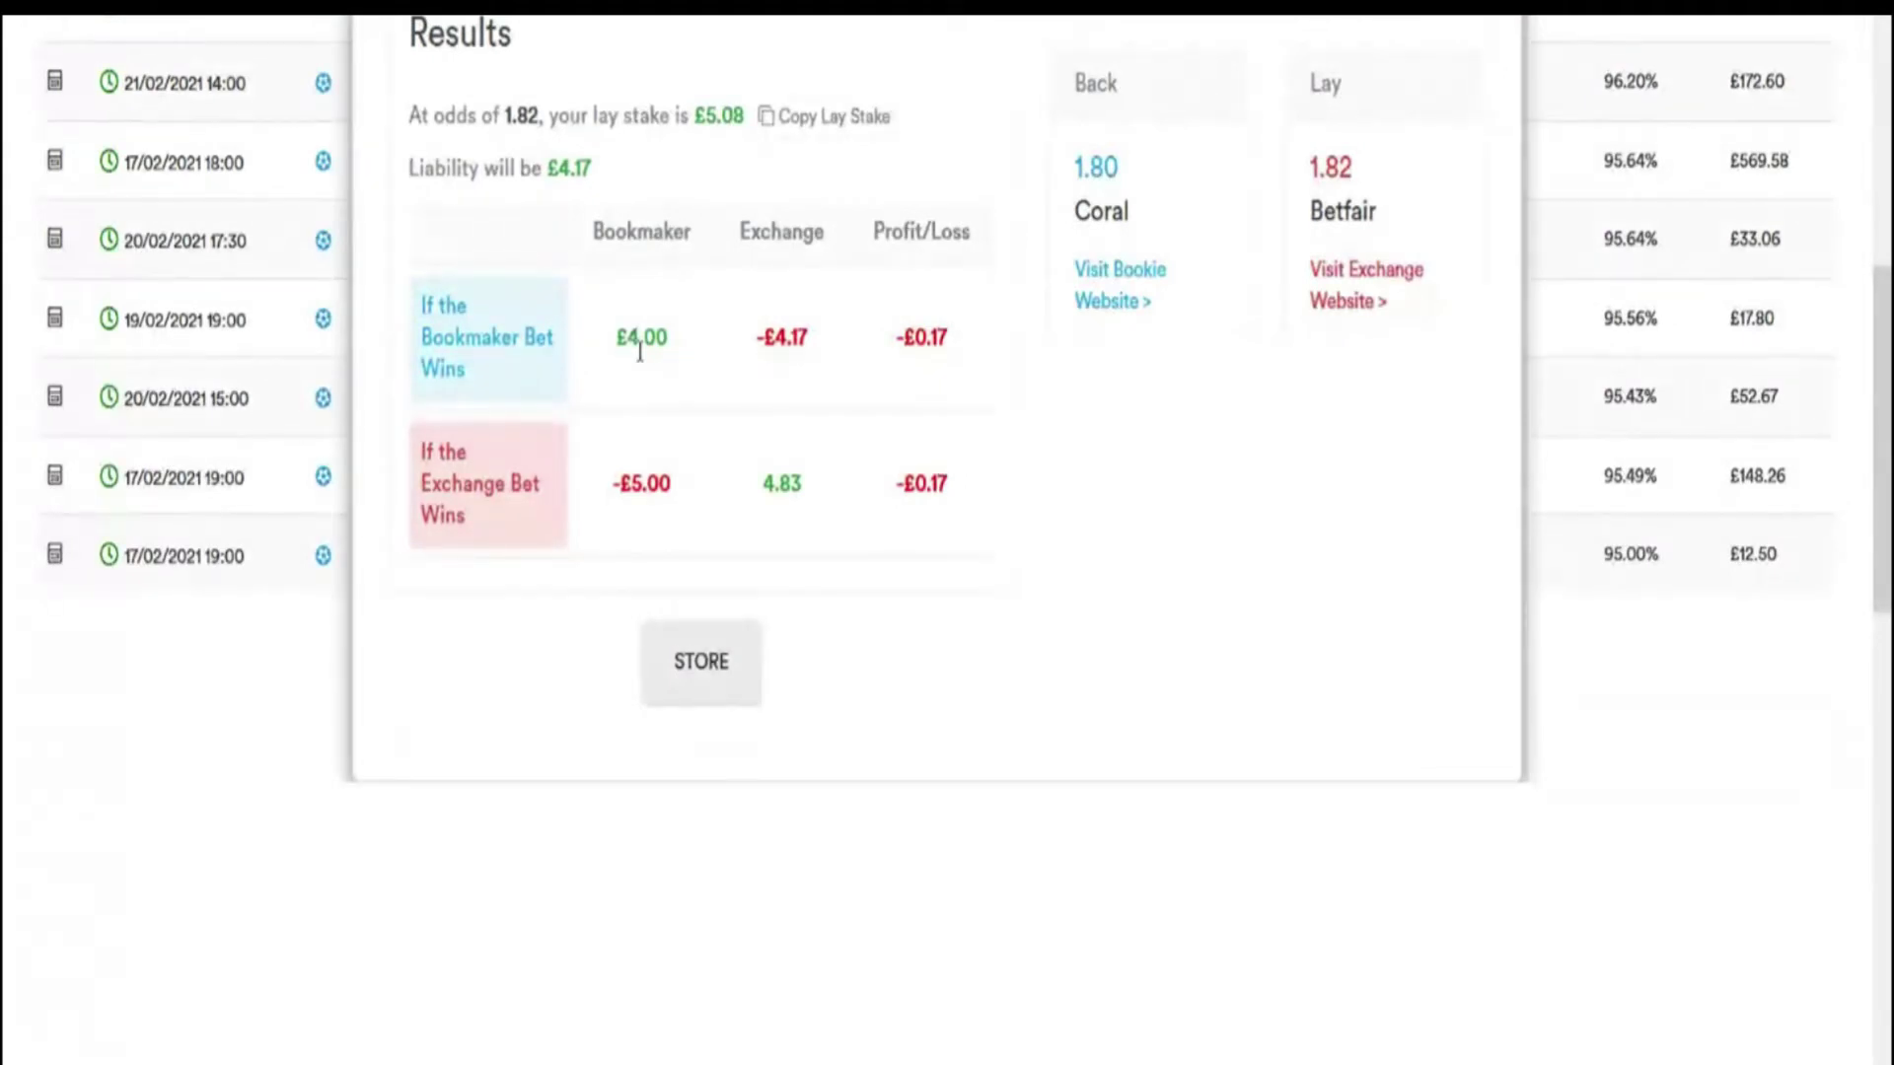
pyautogui.scroll(4, 639, 346)
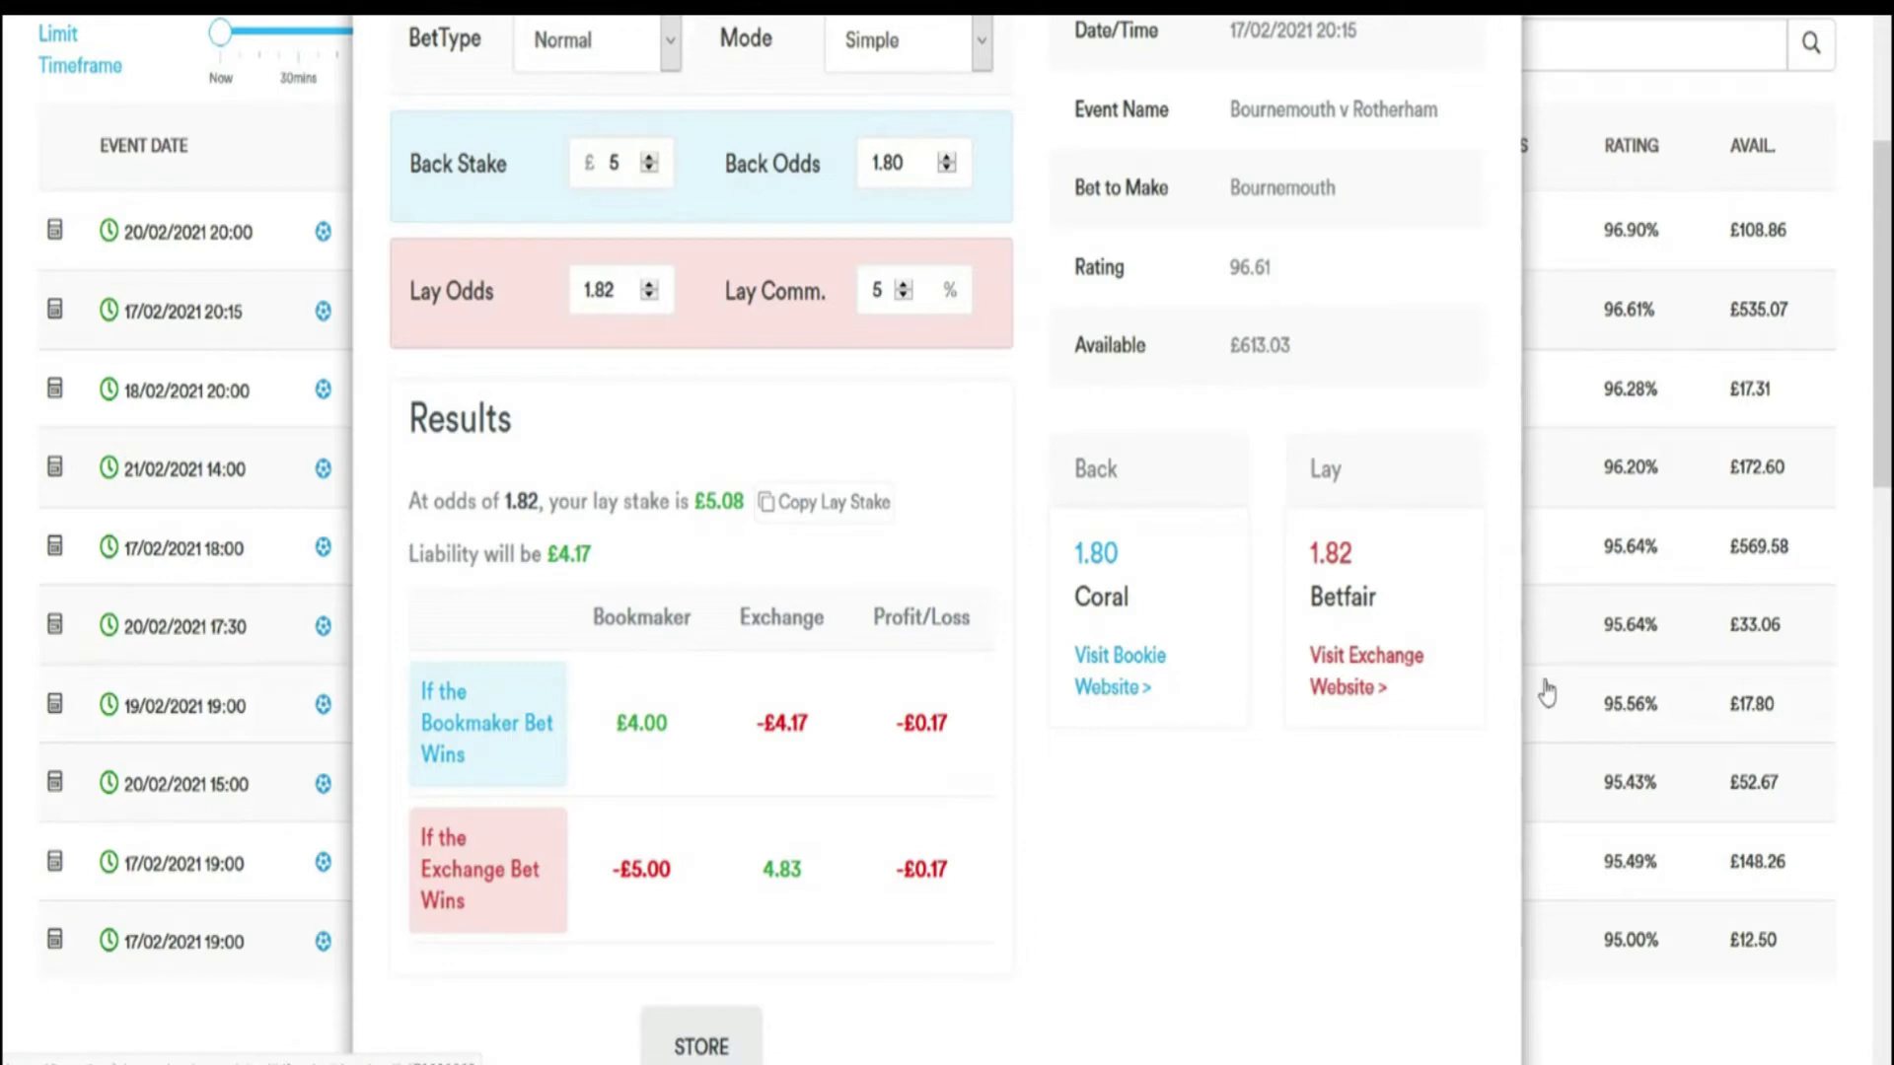
# Step: Visit the Coral page for the match, add Bournemouth at 1.80 in Match Result to the betslip and set the stake to 5.00
pyautogui.click(1086, 681)
pyautogui.scroll(-5, 540, 426)
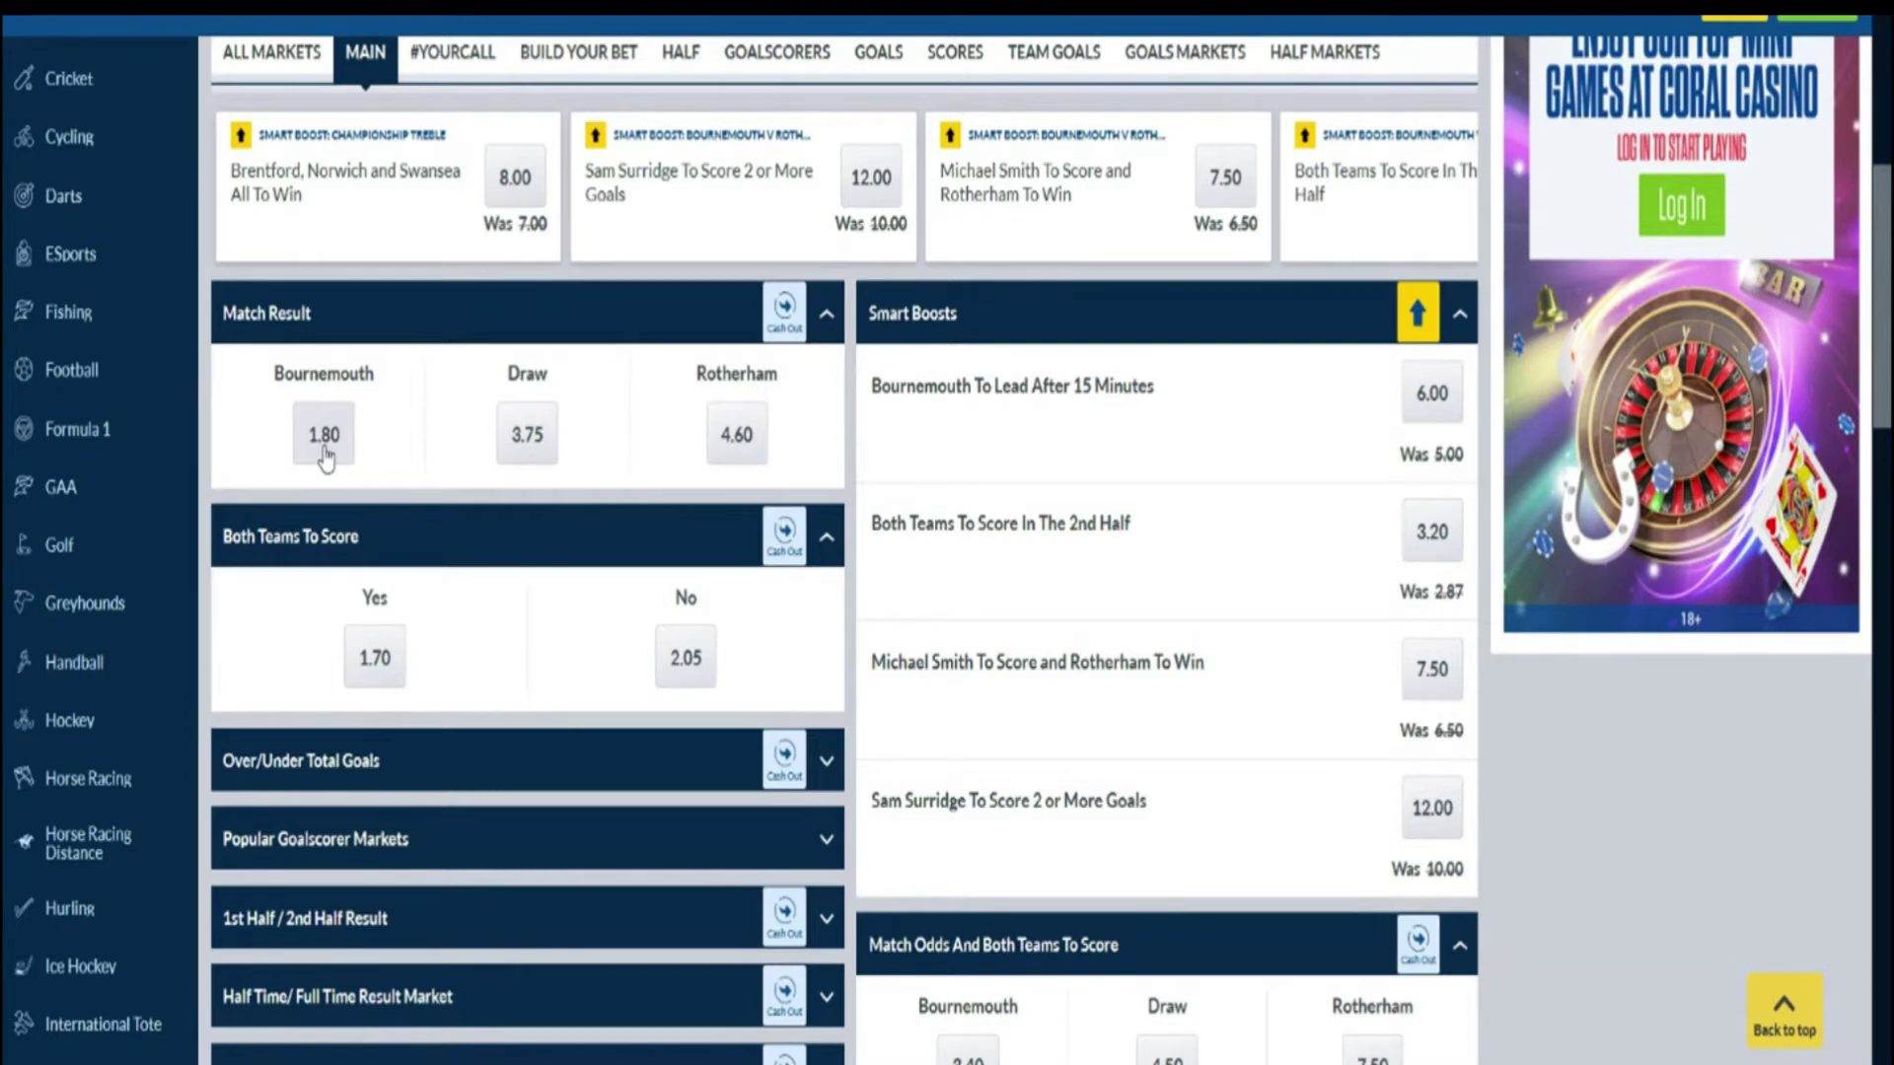
pyautogui.click(338, 452)
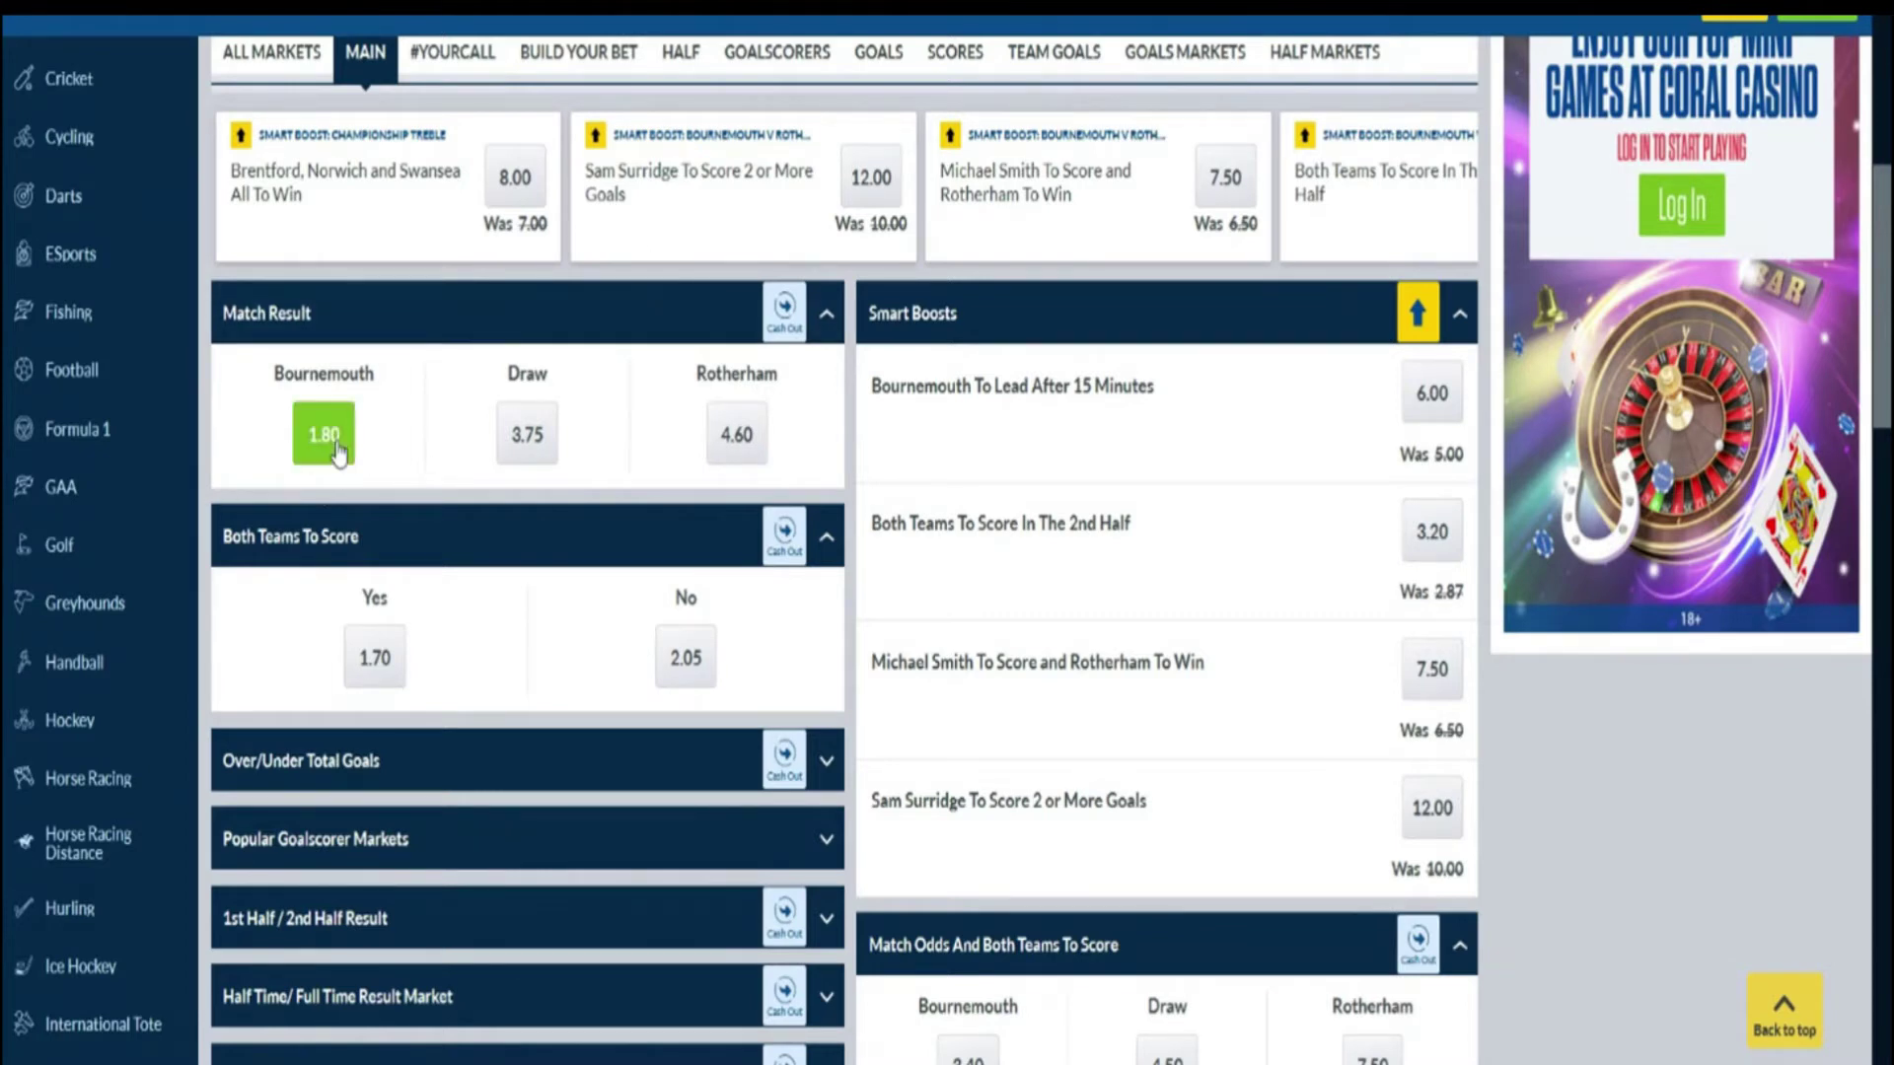
pyautogui.scroll(8, 1204, 448)
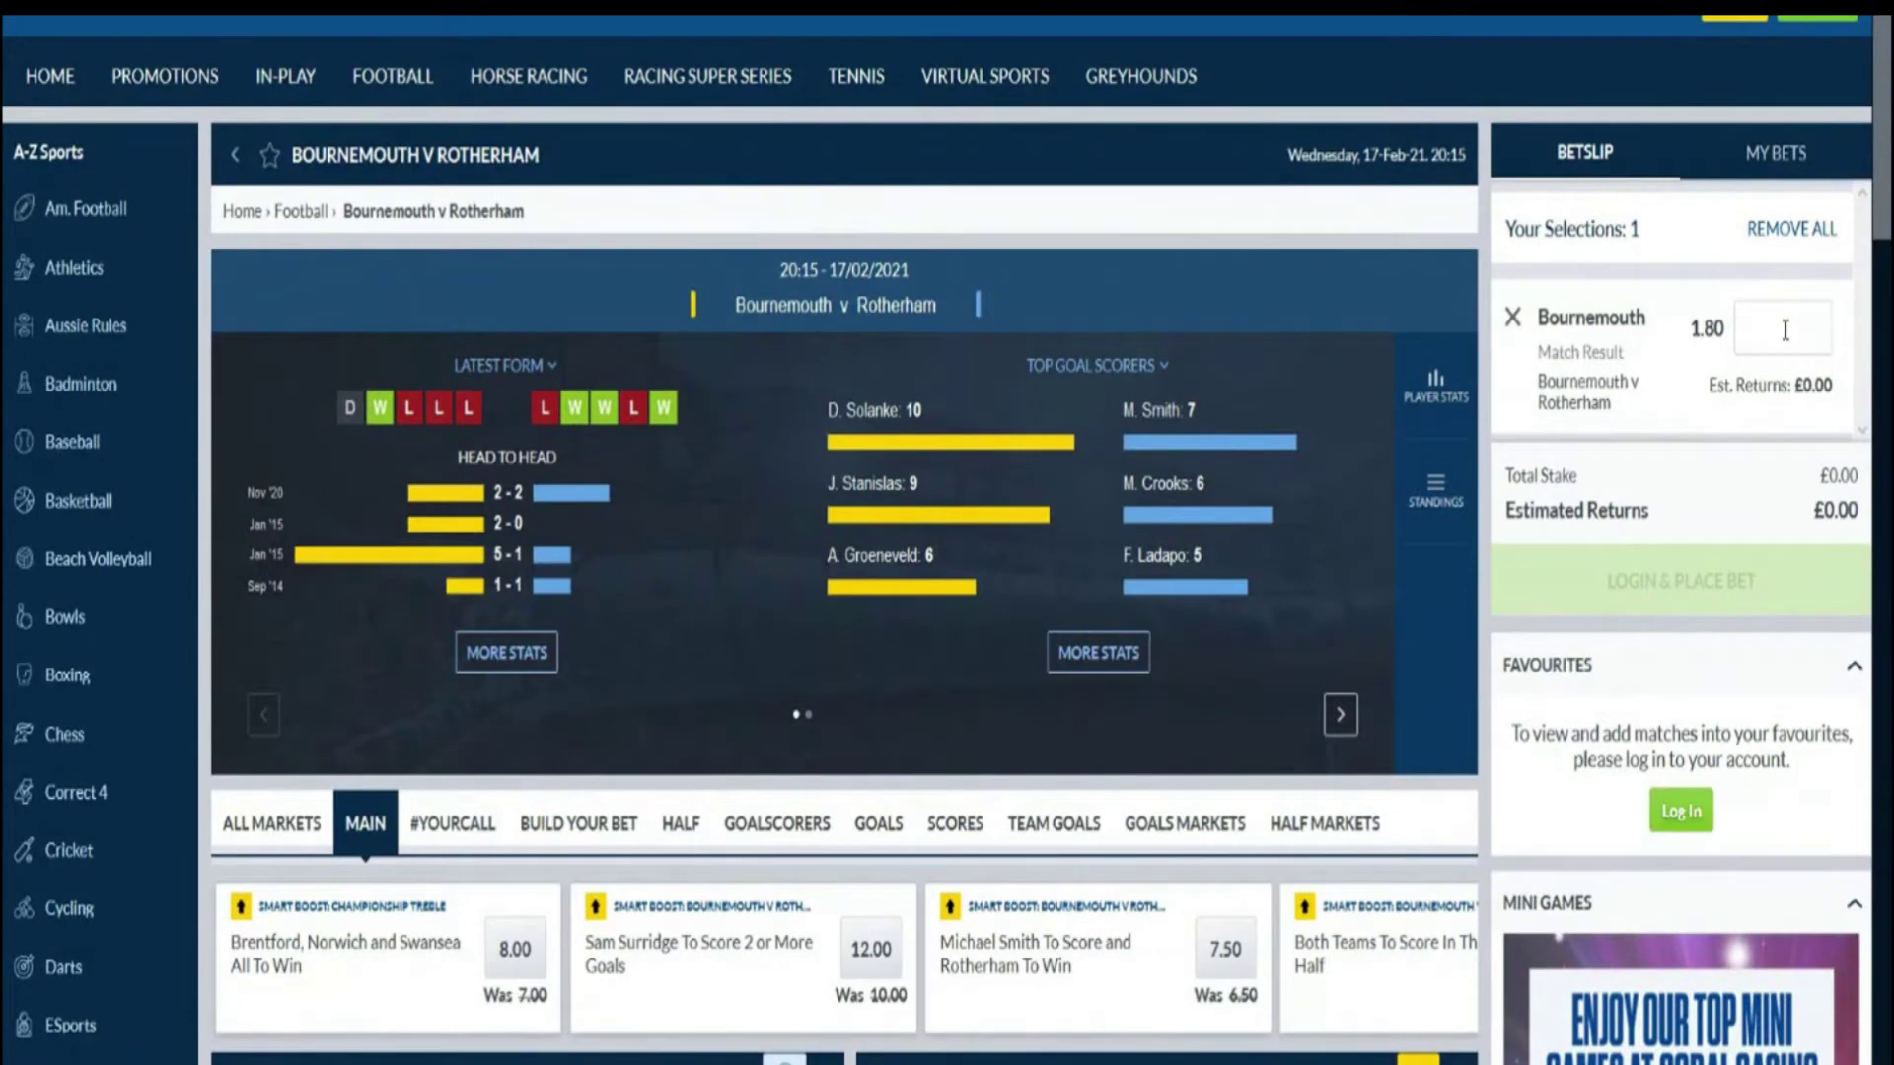
pyautogui.click(1784, 331)
pyautogui.write('5.00')
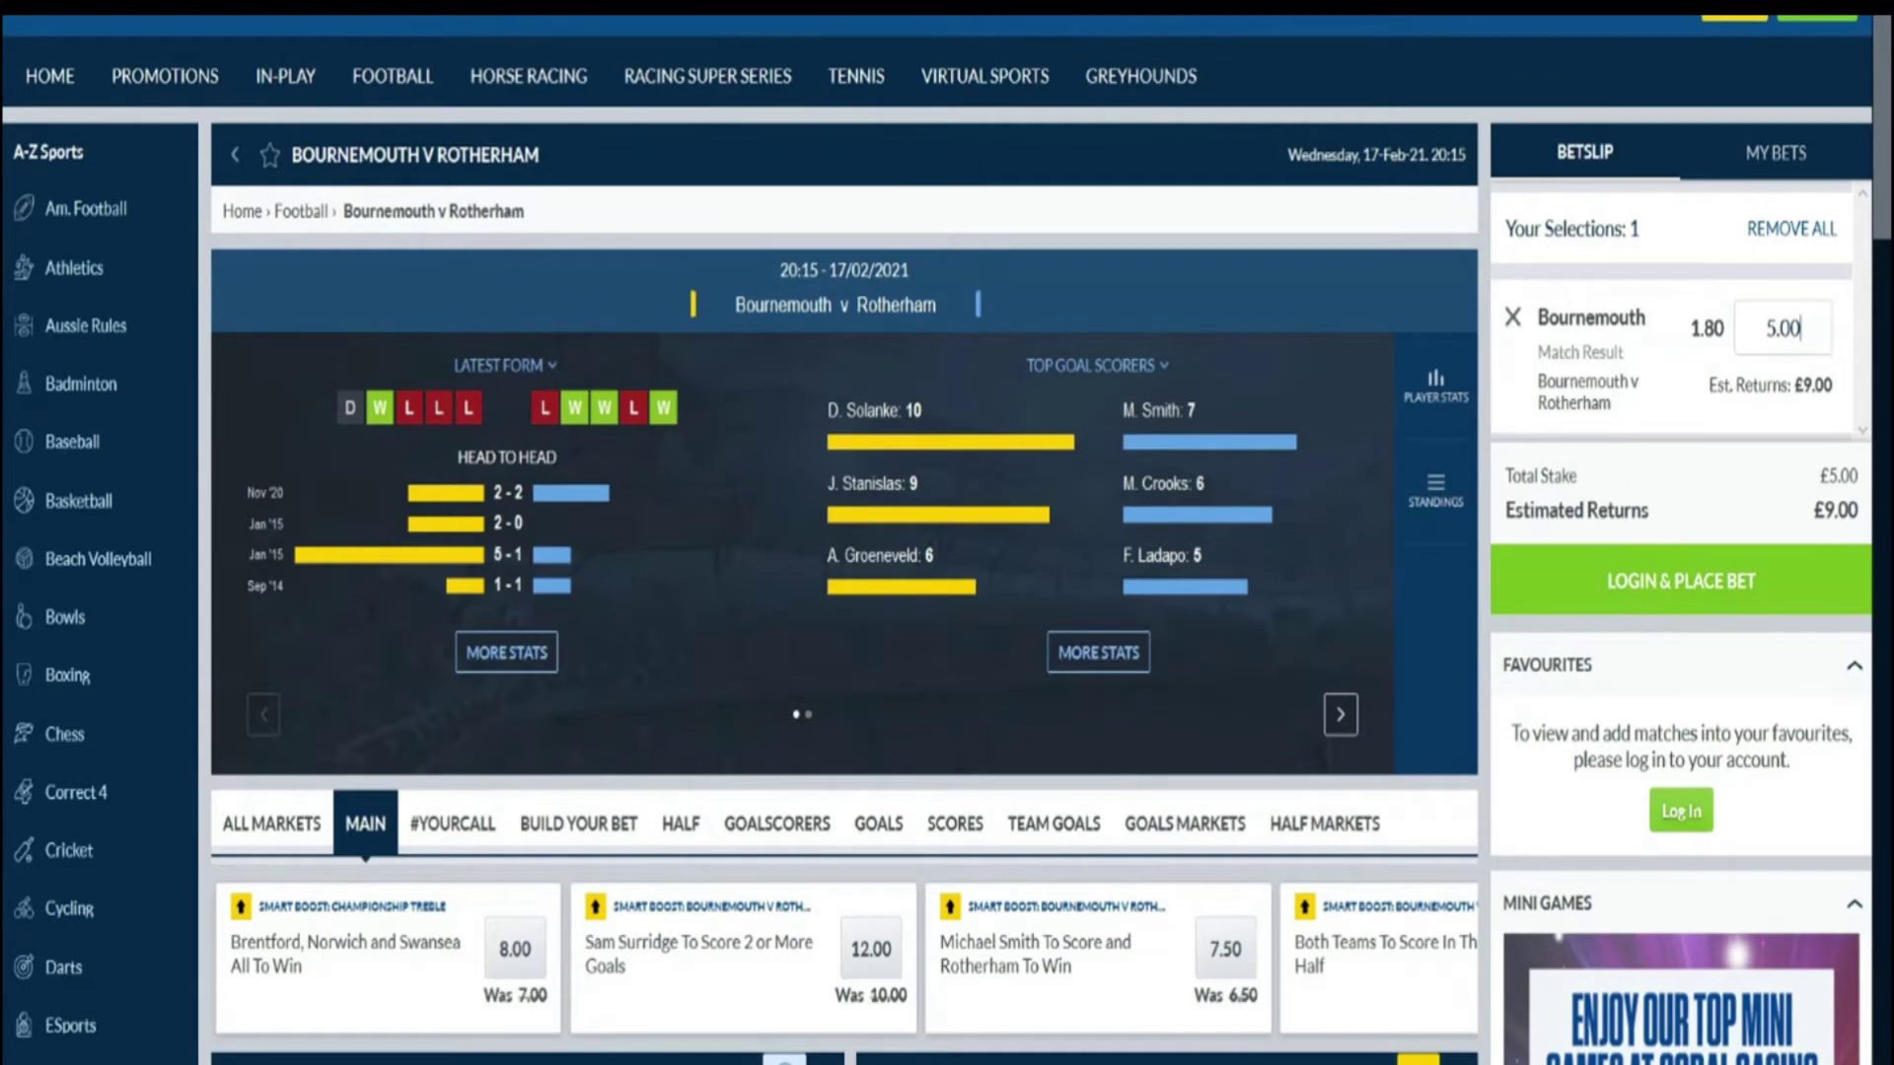
# Step: Return to the oddsmatcher, visit the Betfair exchange website for the lay bet and close the event information
pyautogui.hotkey('ctrl', 'Tab')
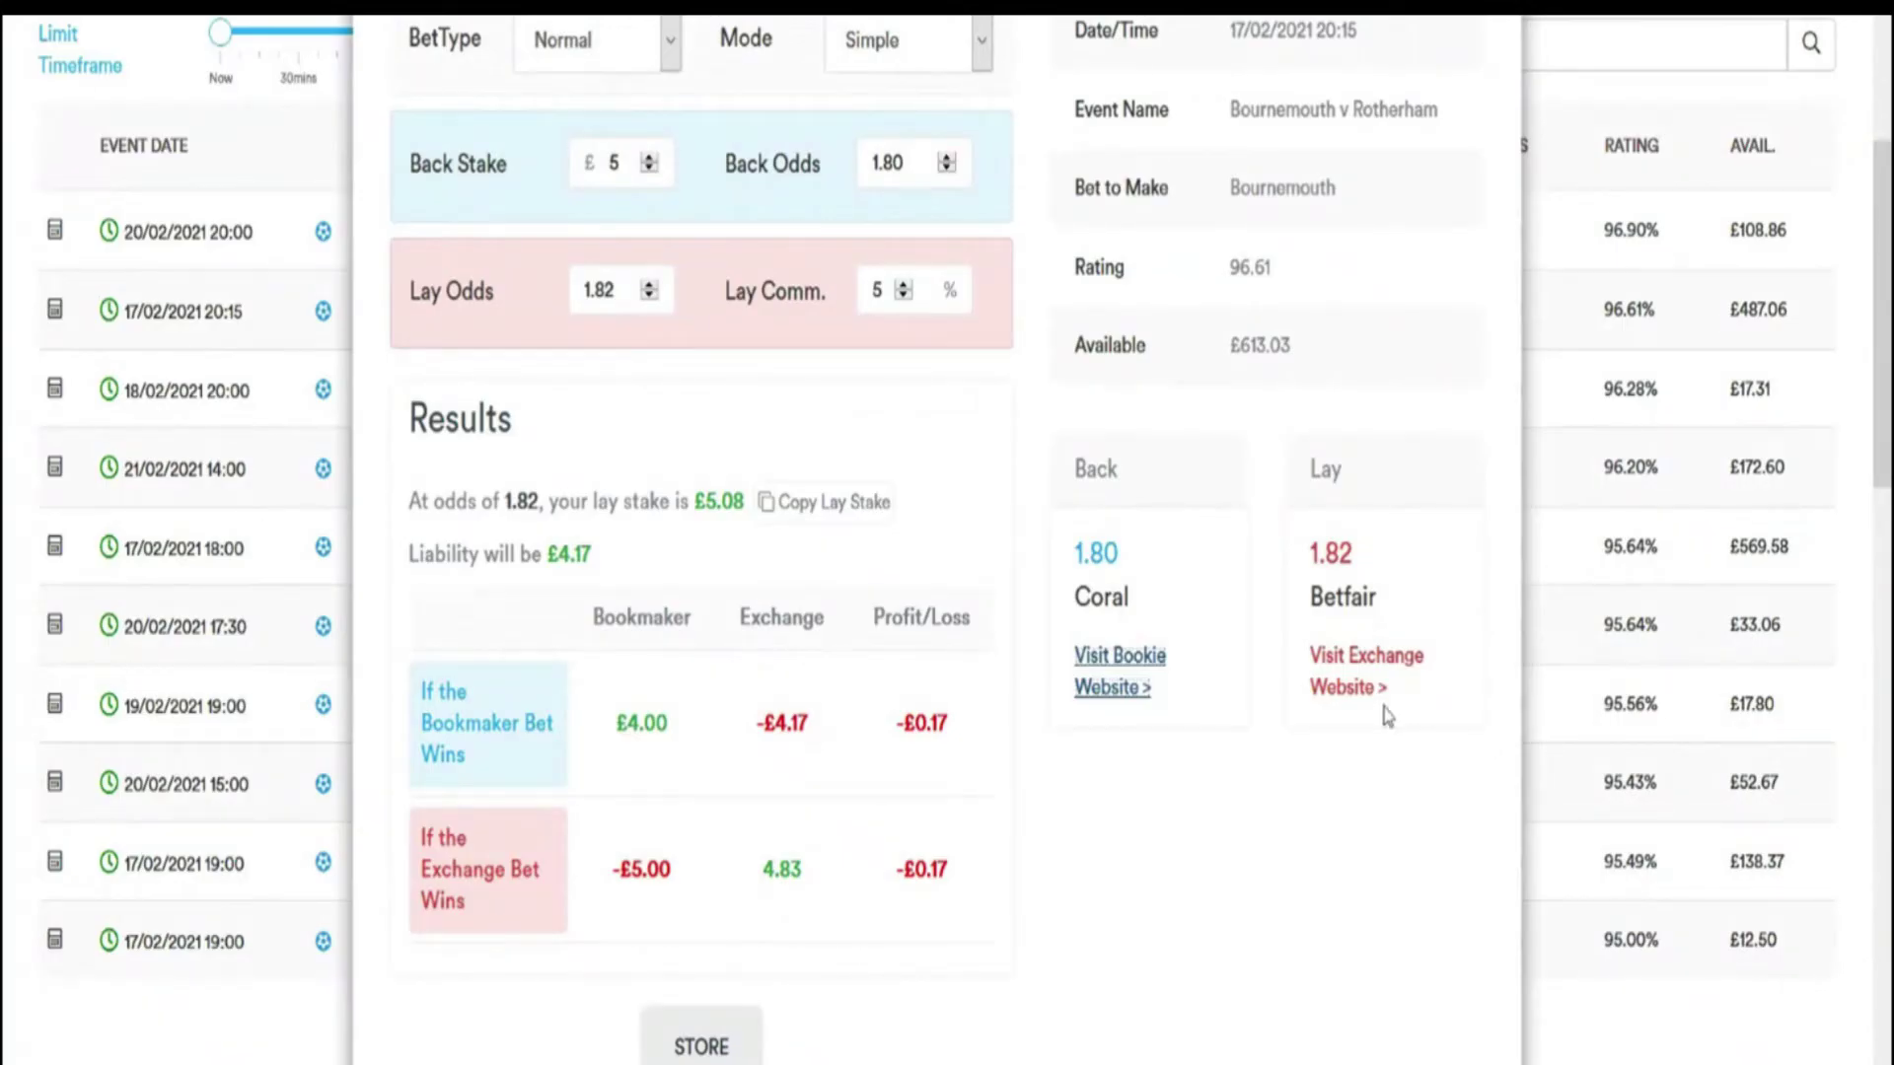
pyautogui.click(1333, 697)
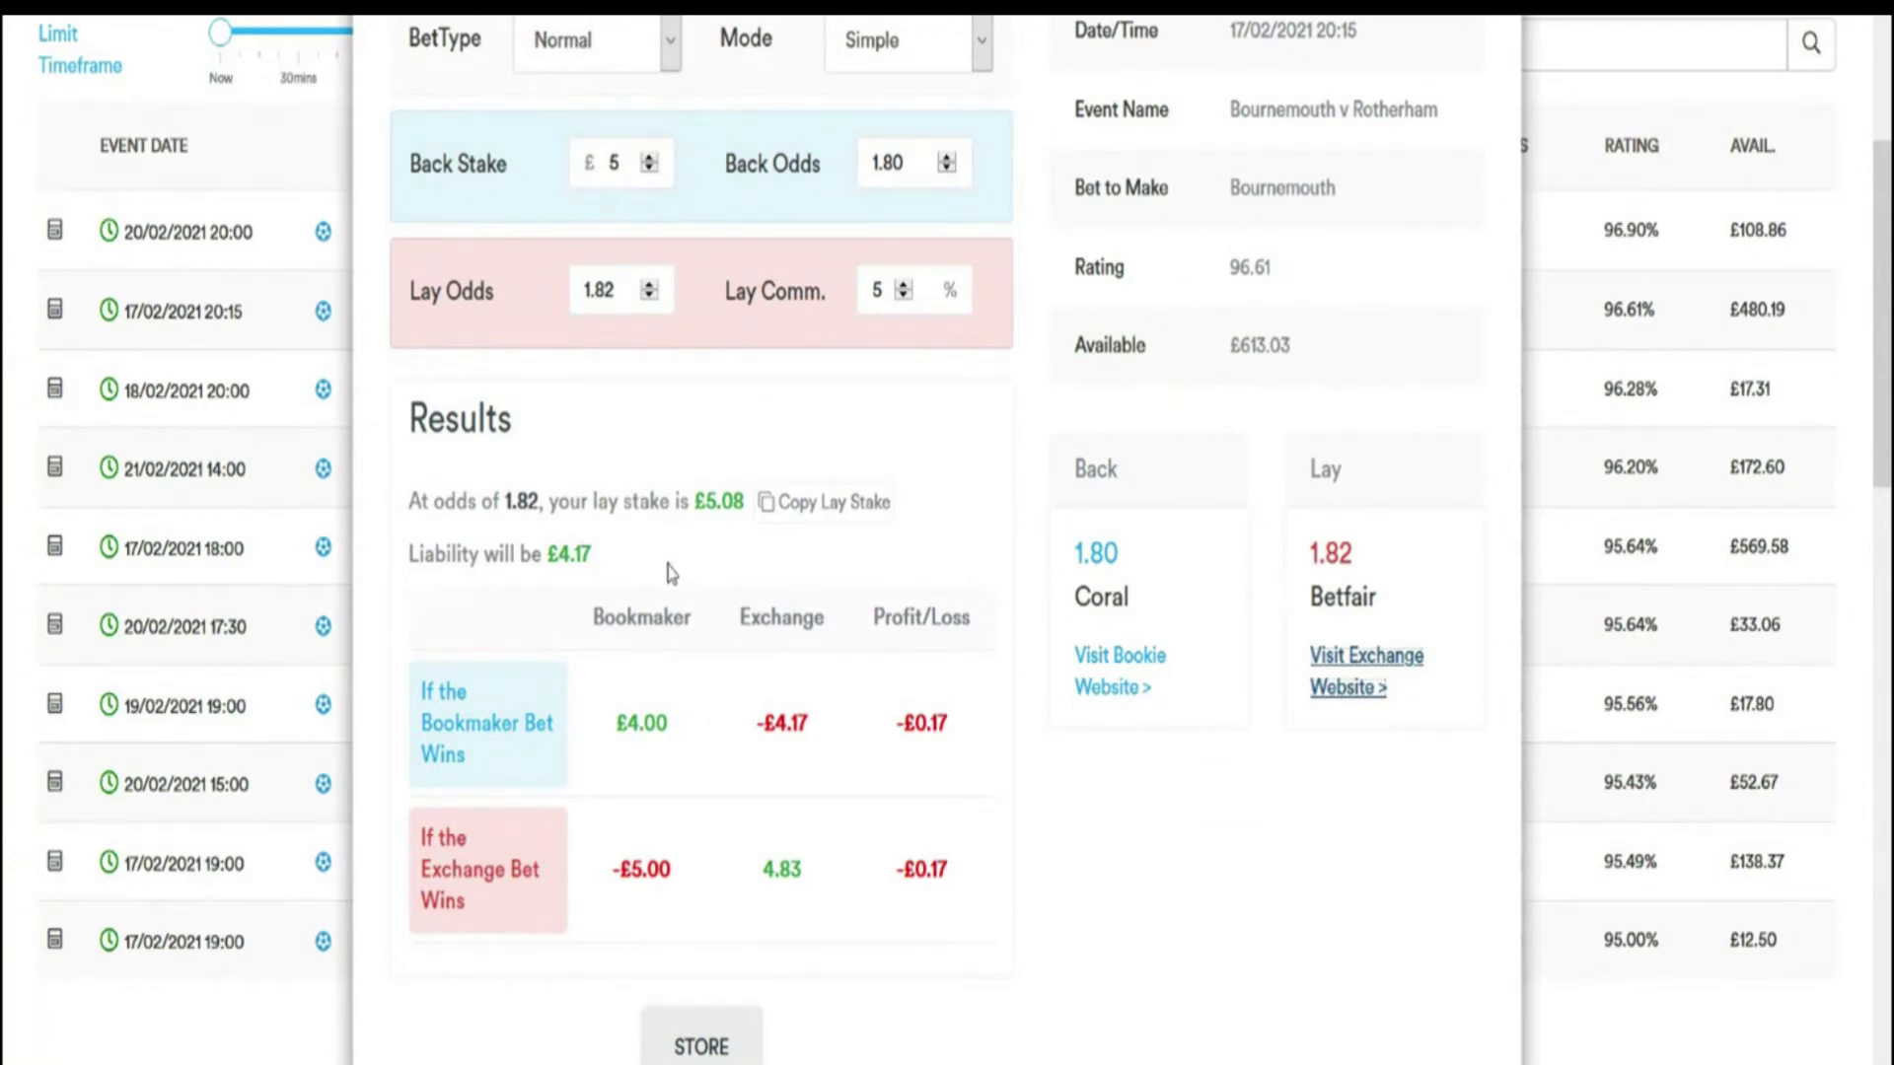
pyautogui.scroll(2, 671, 572)
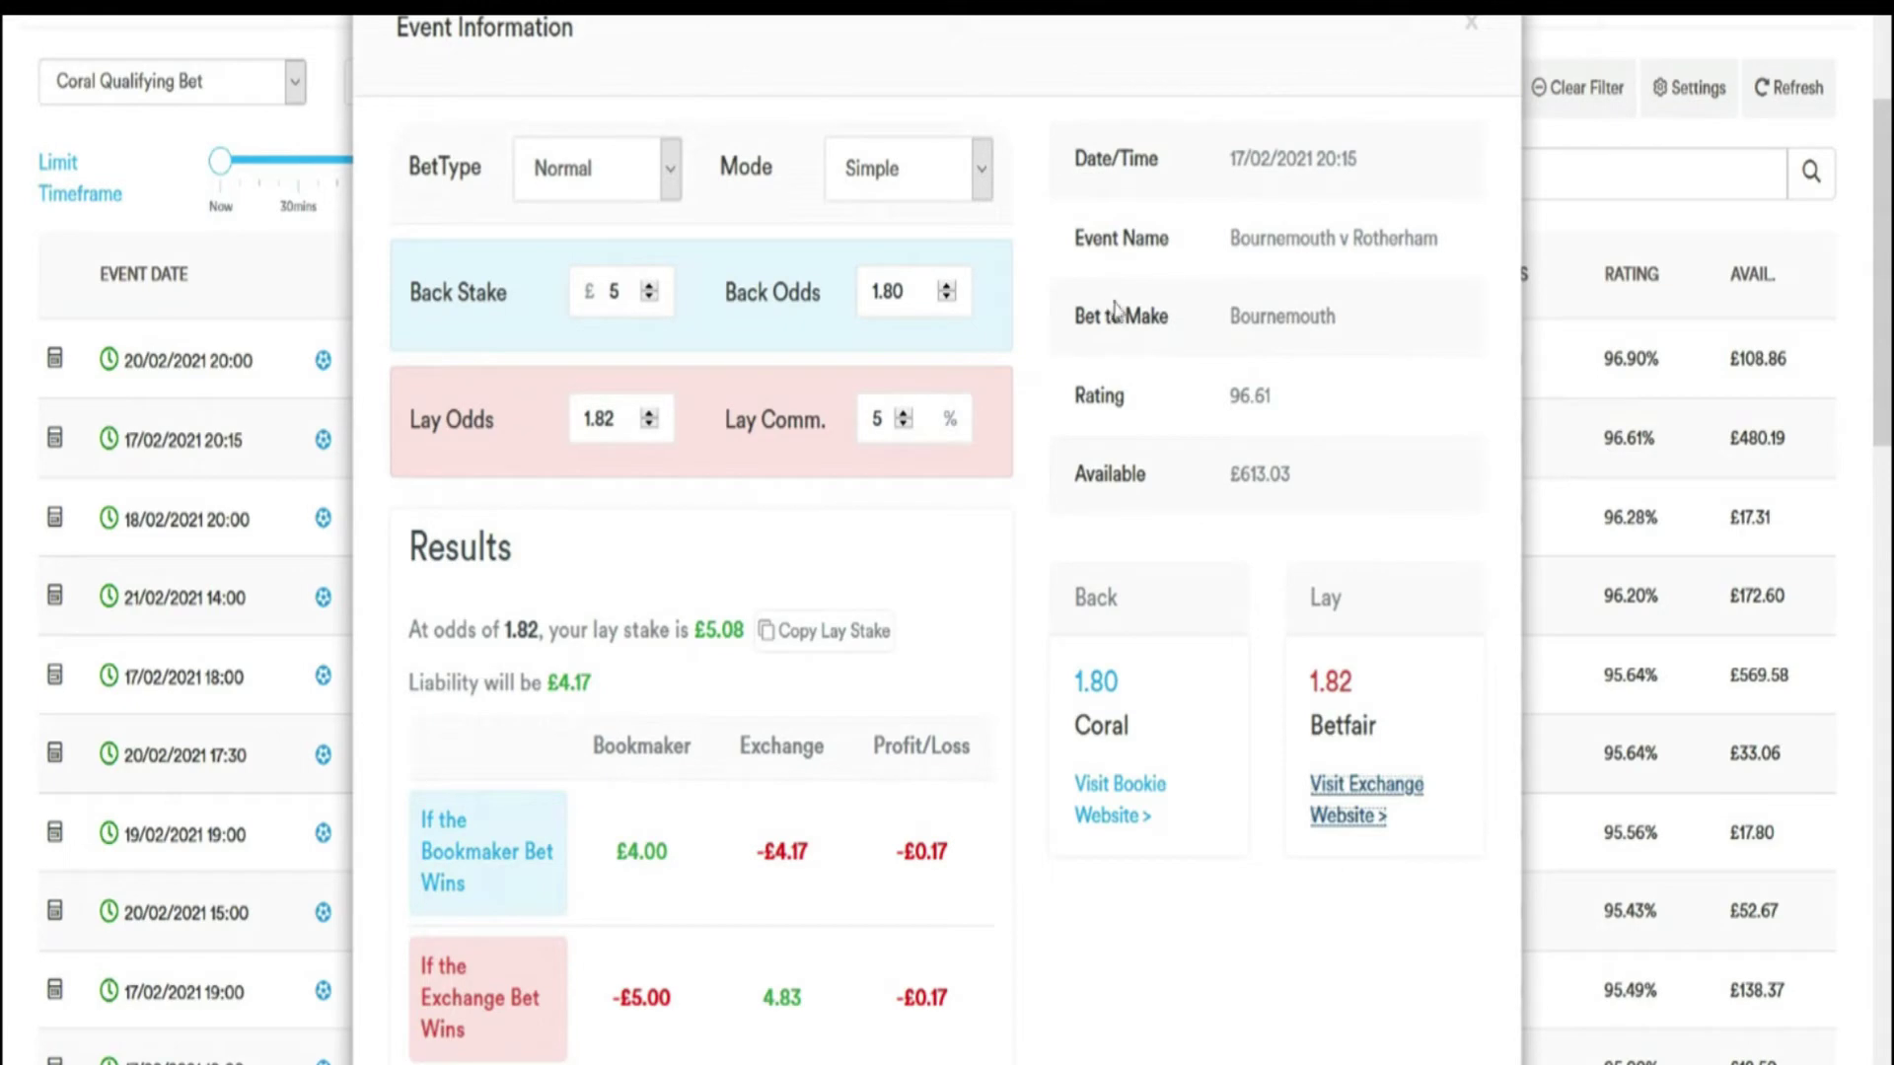
pyautogui.click(1470, 24)
pyautogui.scroll(3, 279, 447)
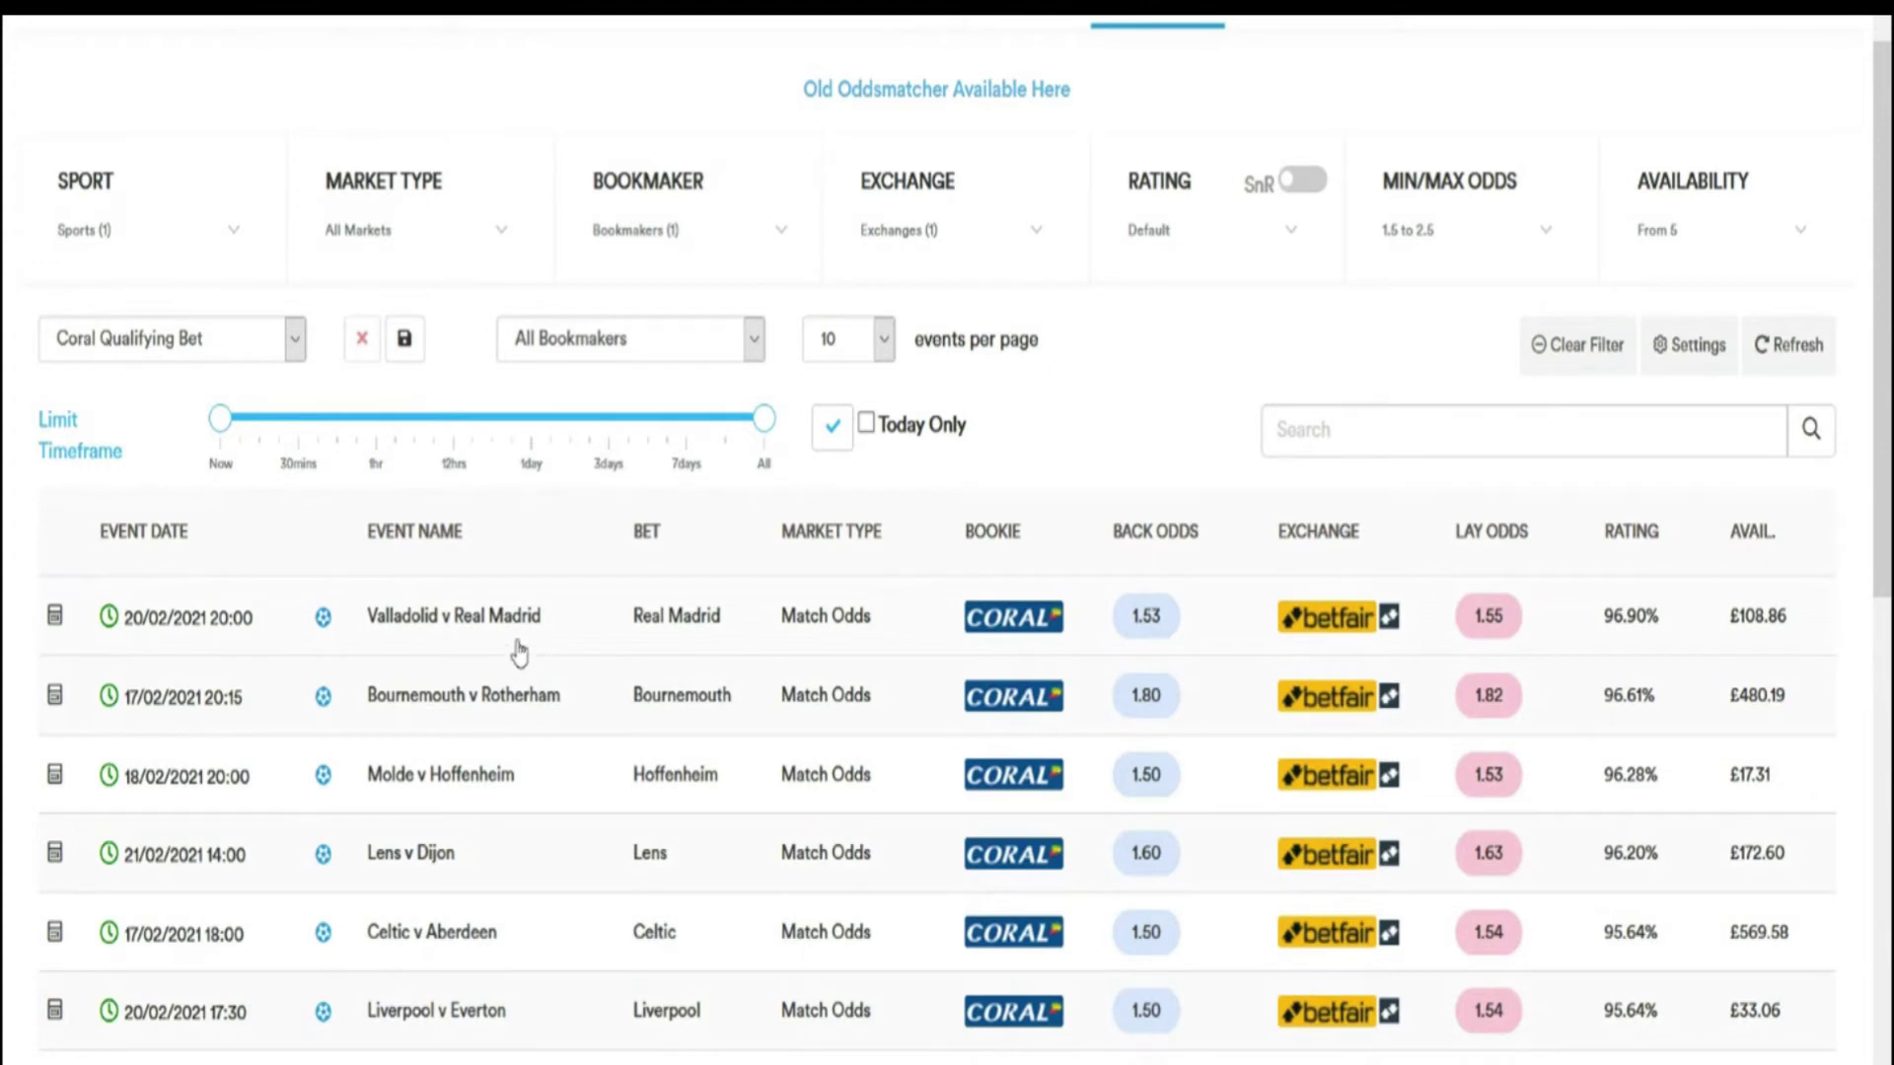
# Step: Look through the sports available in the Sport filter and apply it with only Football selected
pyautogui.scroll(1, 508, 666)
pyautogui.scroll(-3, 316, 663)
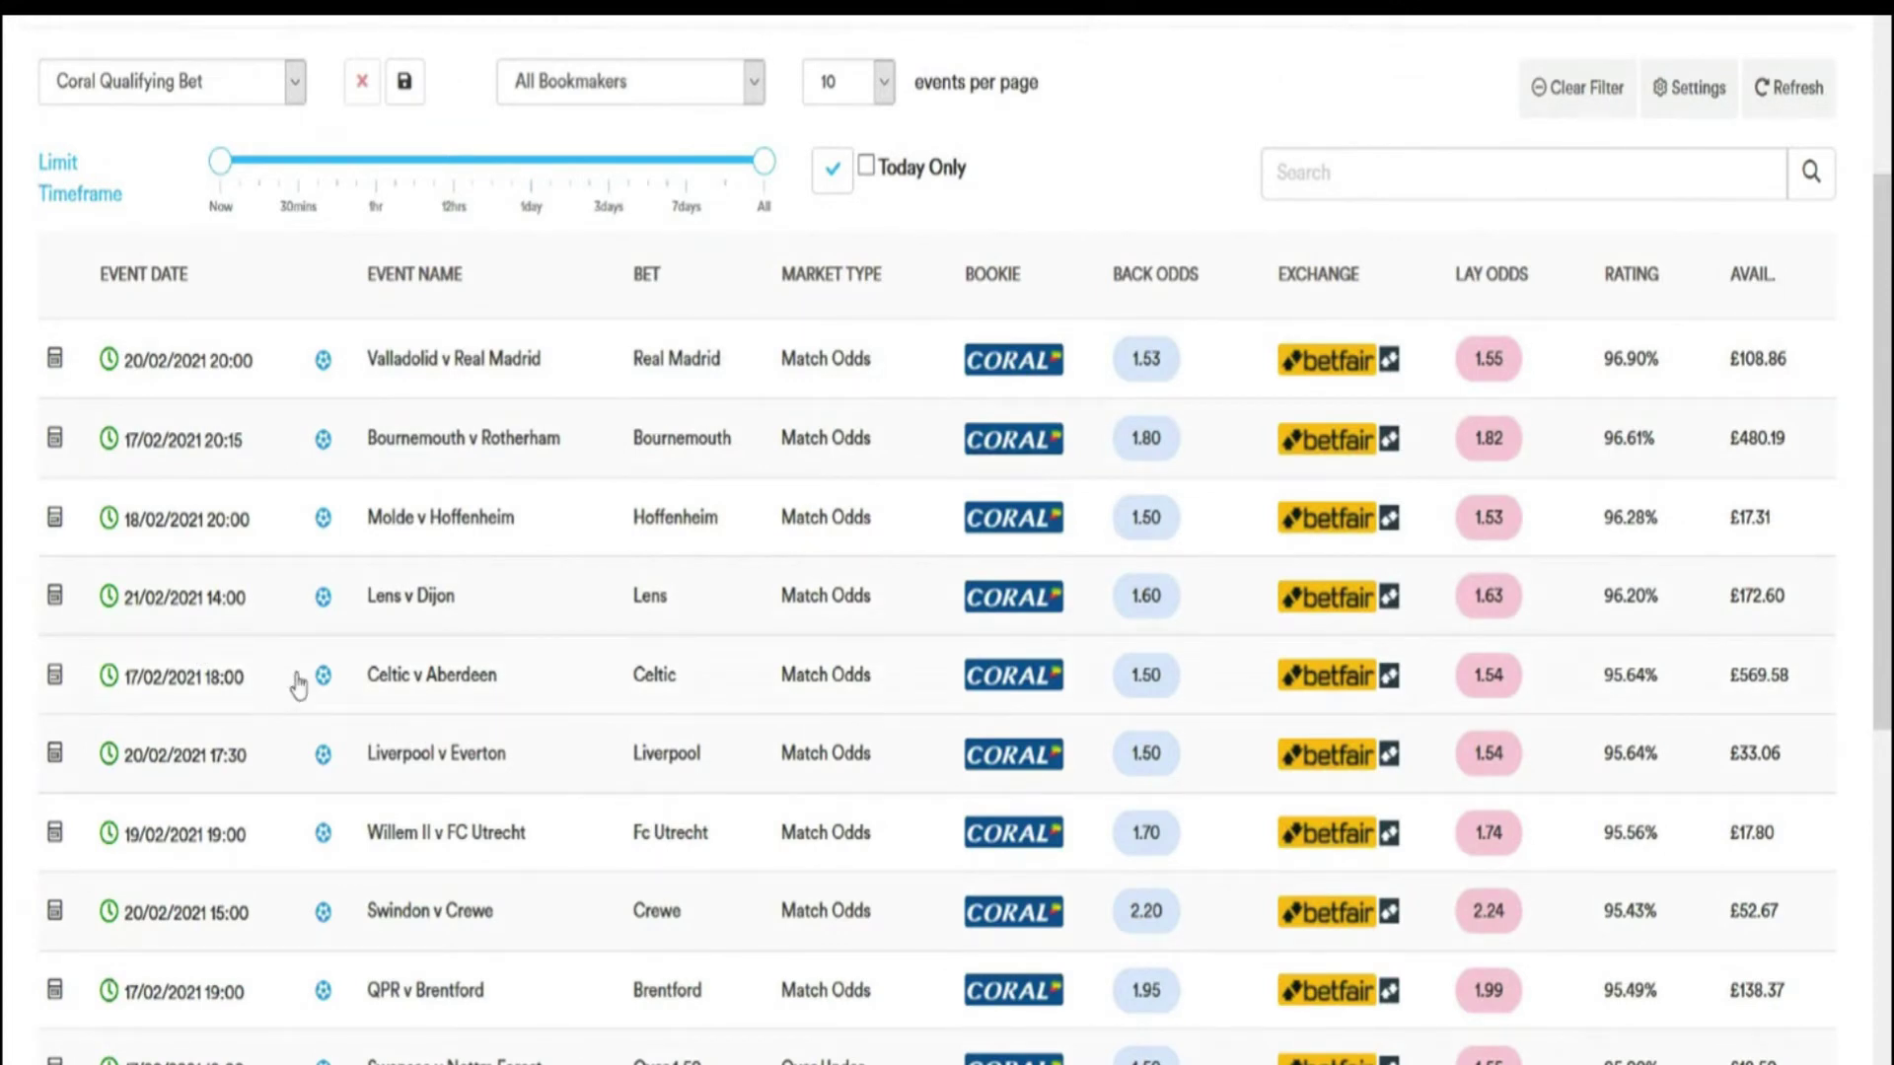
pyautogui.scroll(3, 301, 678)
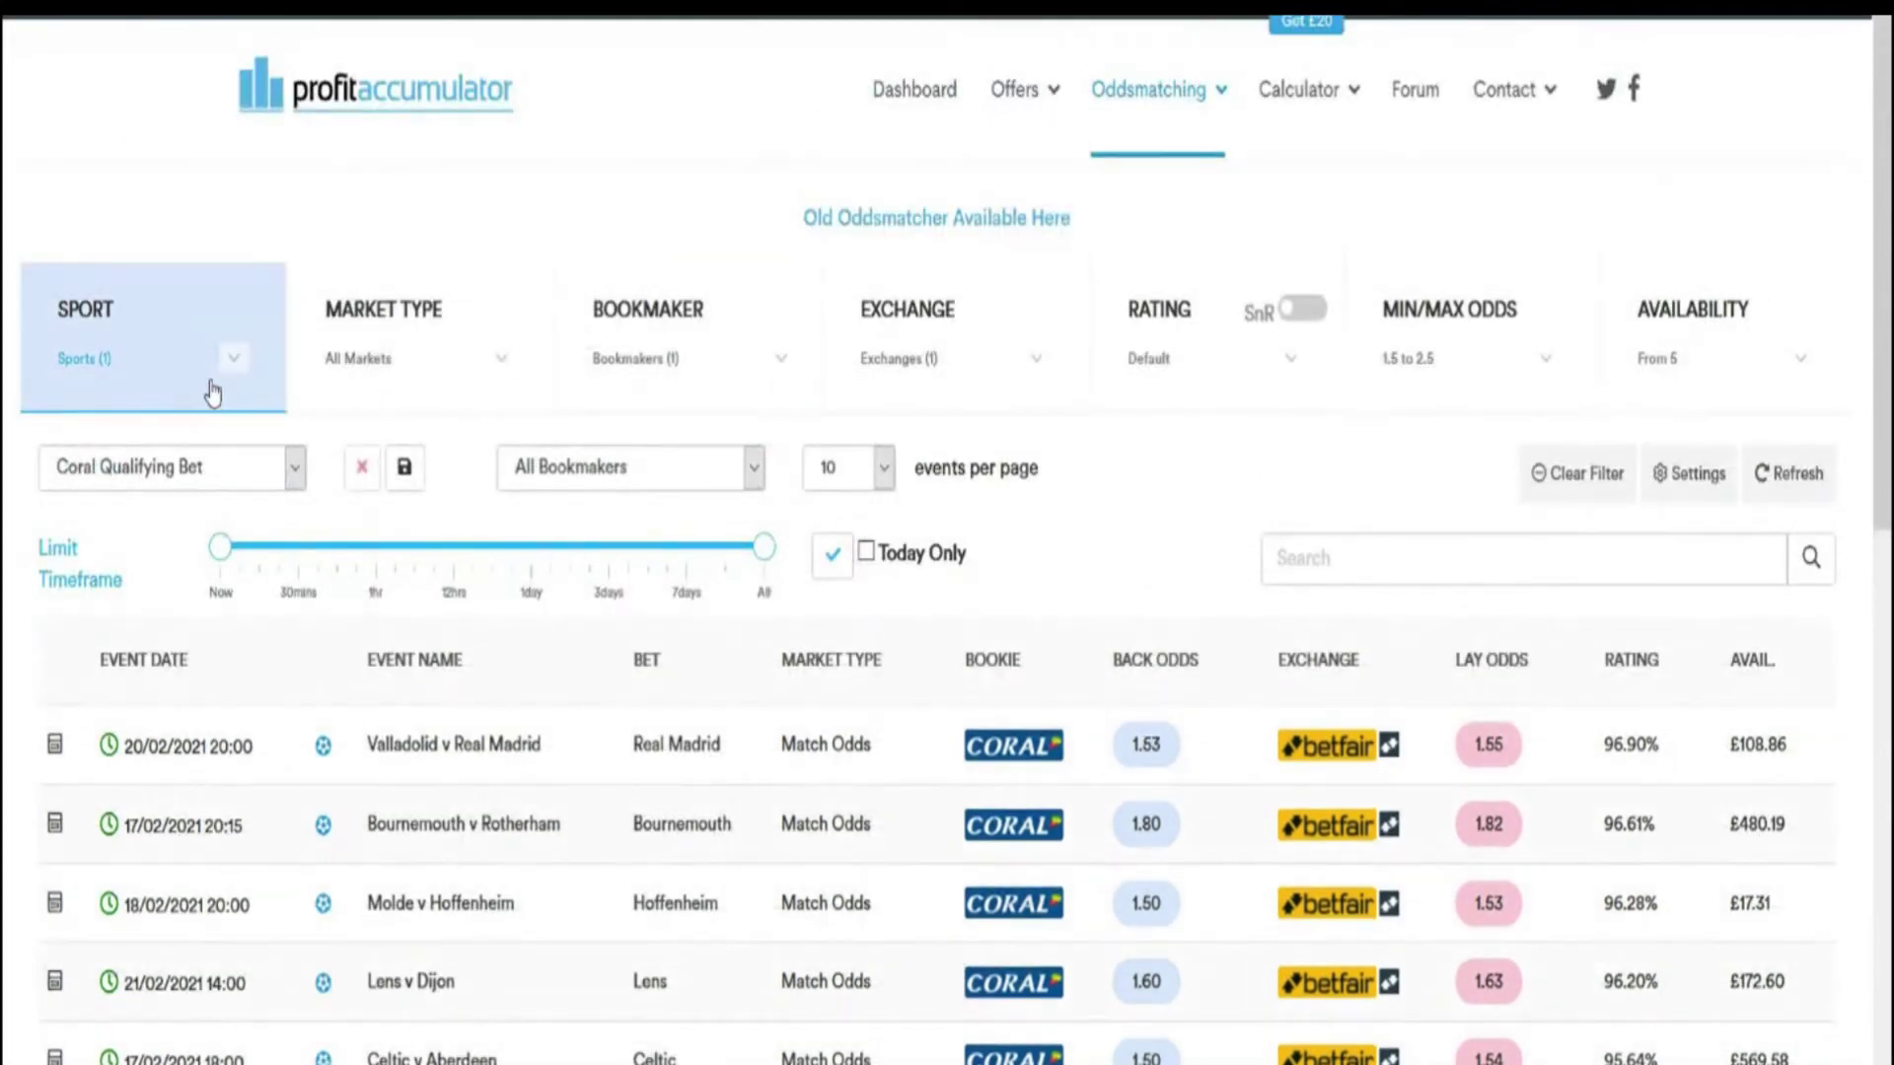
pyautogui.click(233, 359)
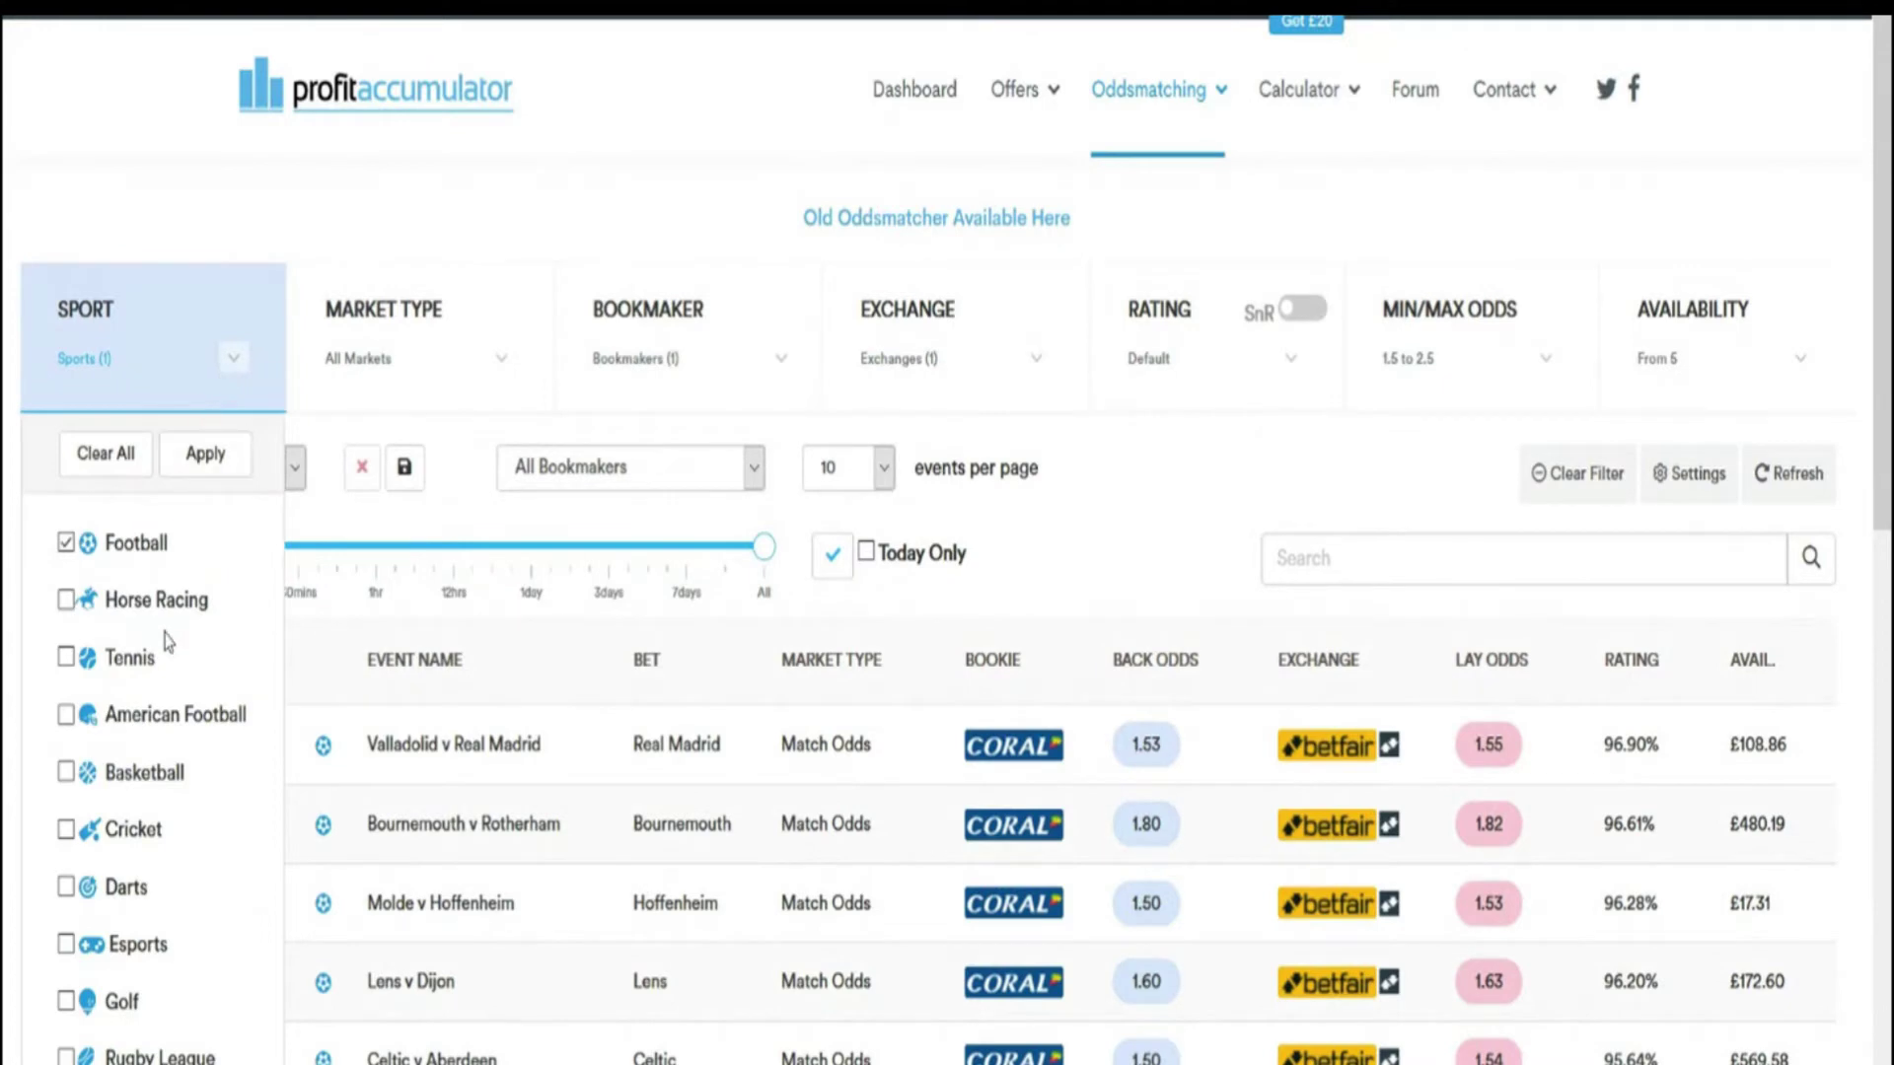
pyautogui.scroll(-3, 168, 643)
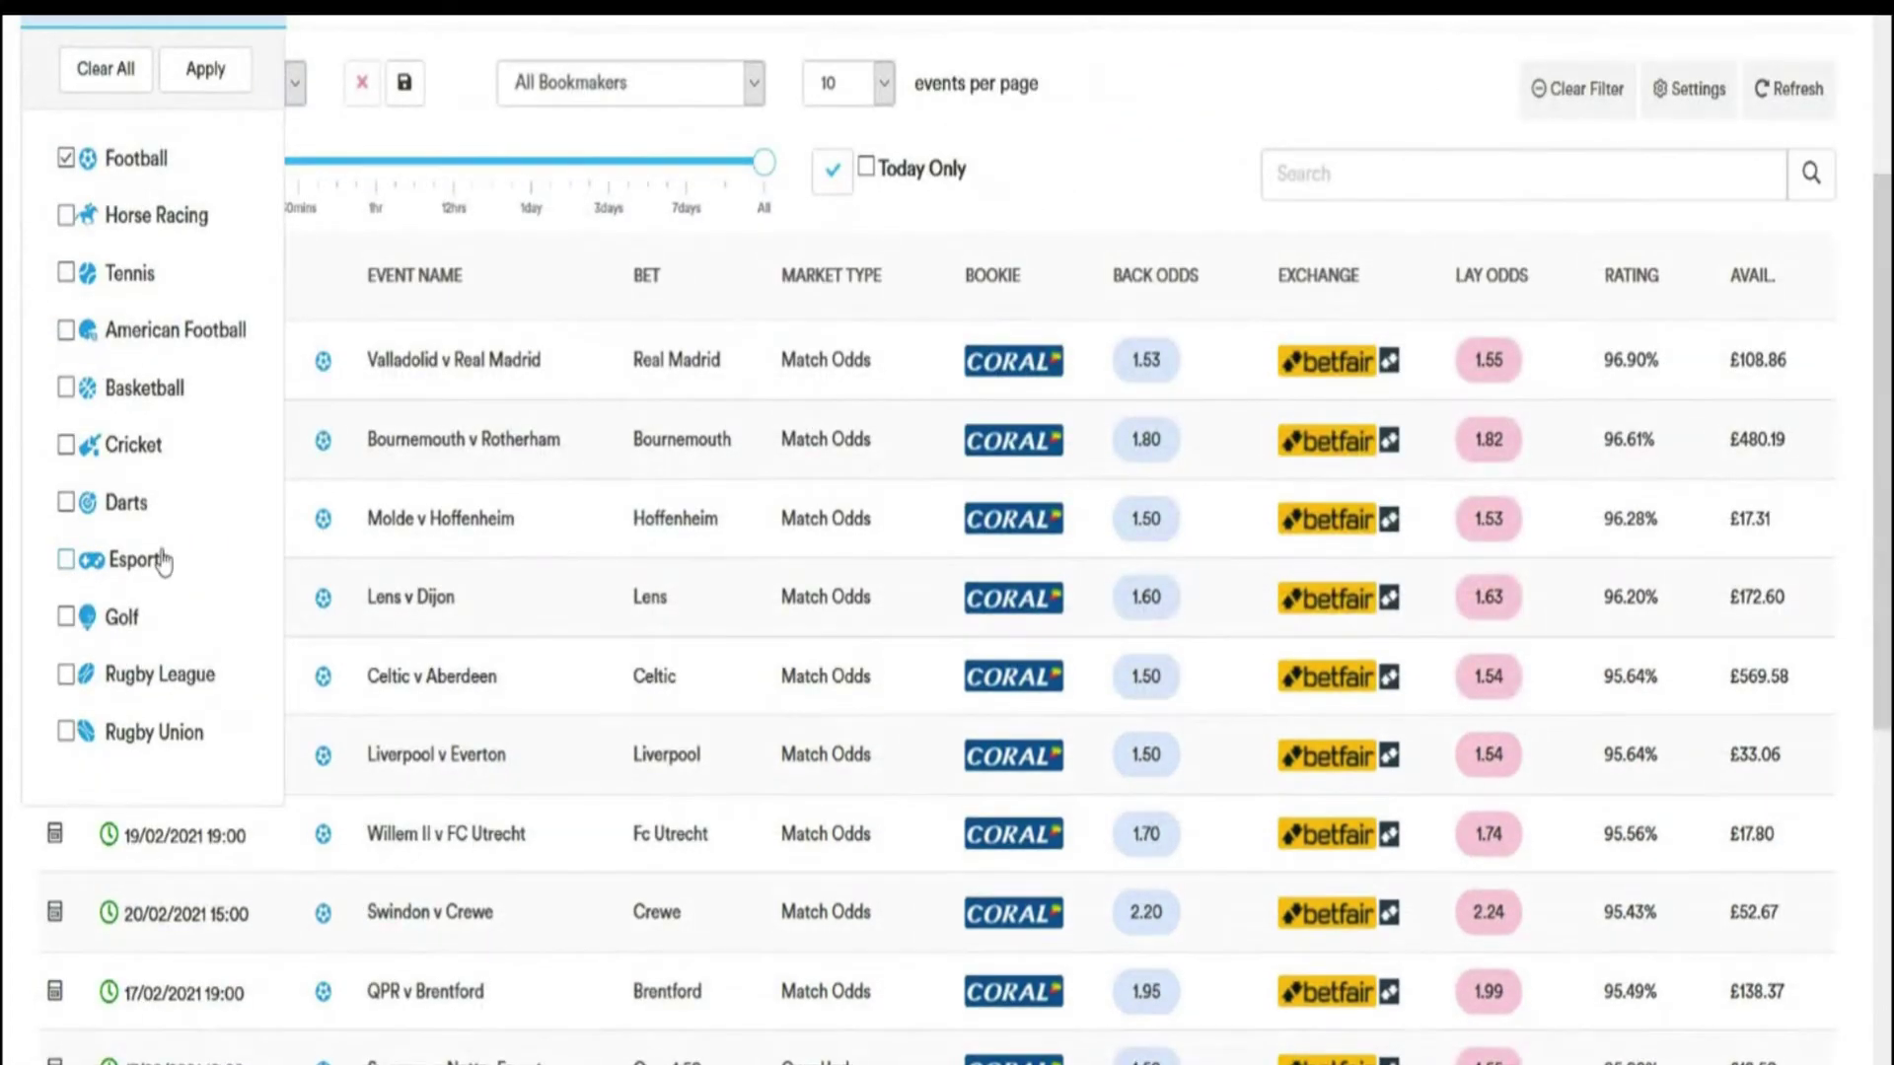
pyautogui.scroll(3, 163, 562)
pyautogui.click(206, 324)
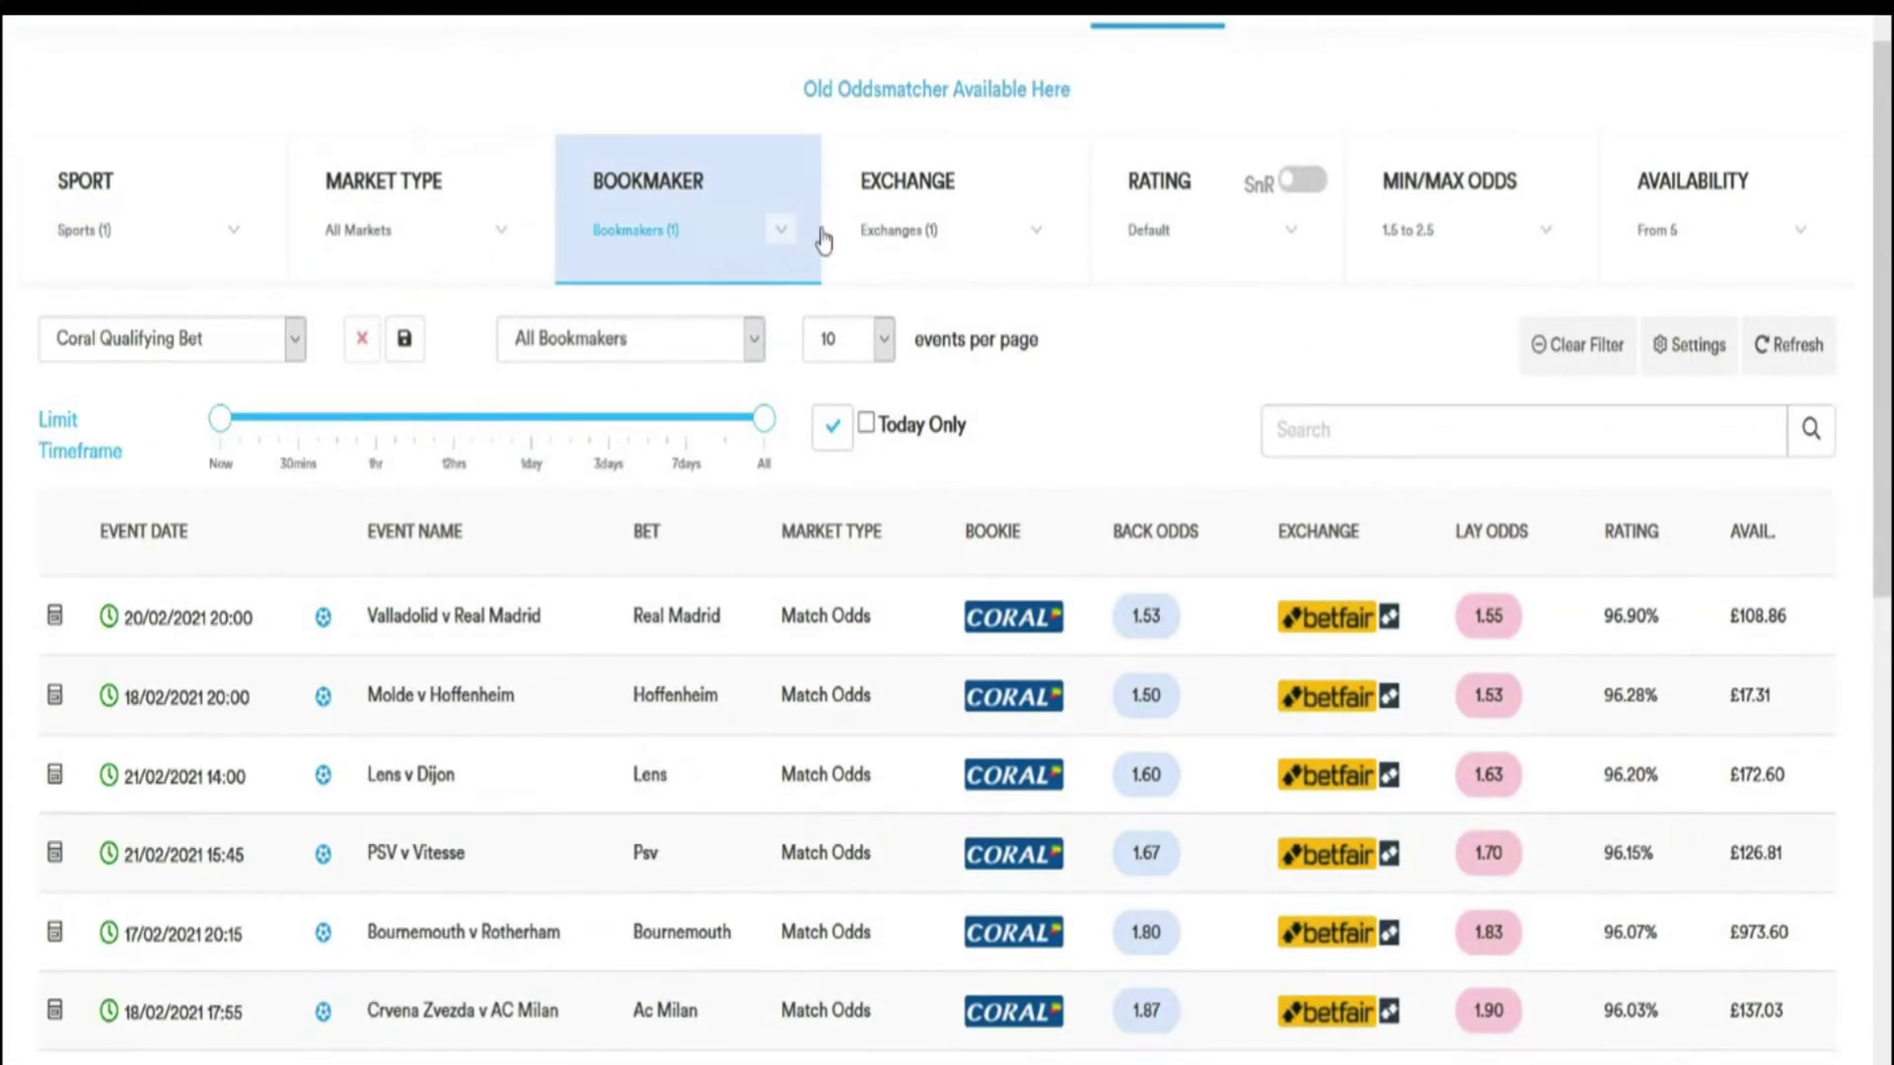
# Step: Look through the full list of bookmakers available in the Bookmaker filter
pyautogui.click(793, 239)
pyautogui.scroll(-5, 708, 569)
pyautogui.scroll(-20, 708, 569)
pyautogui.scroll(-10, 693, 542)
pyautogui.scroll(6, 693, 473)
pyautogui.scroll(18, 687, 470)
pyautogui.scroll(8, 688, 455)
pyautogui.scroll(8, 677, 444)
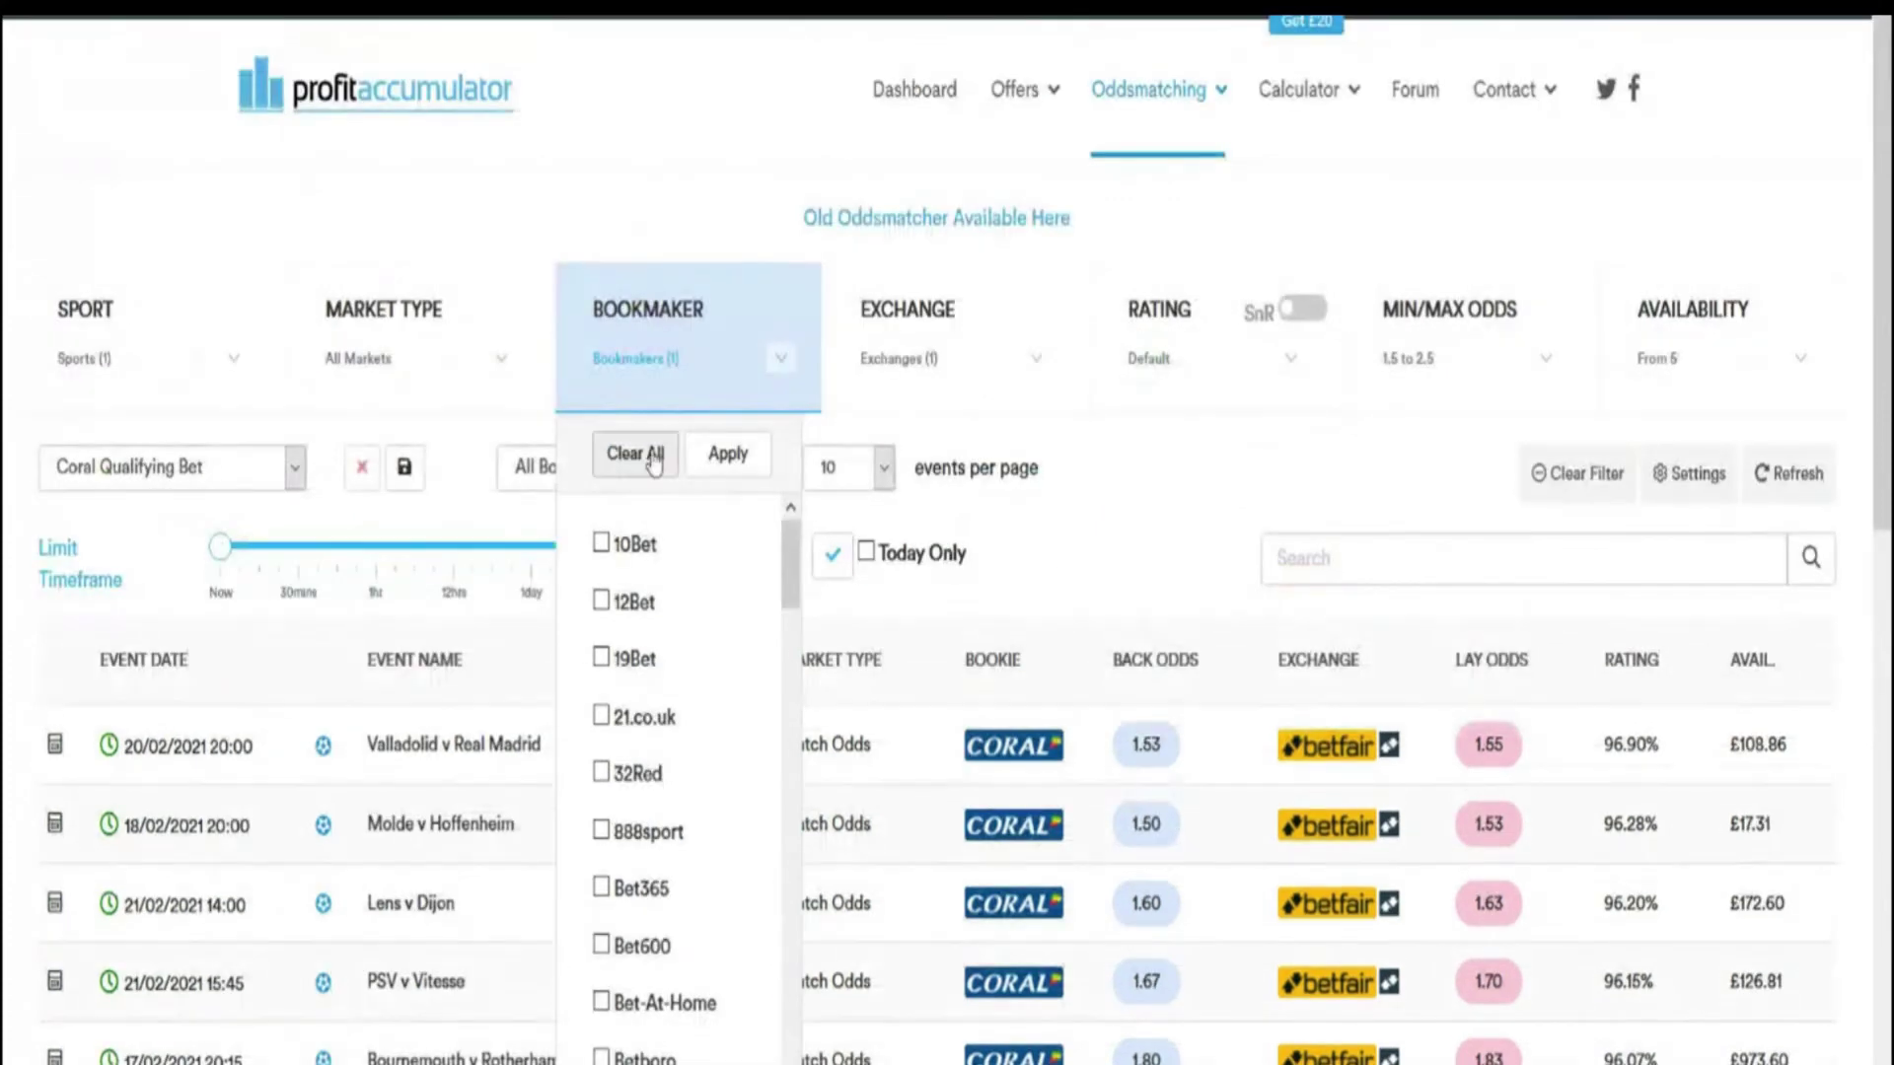
# Step: Inspect the options of the Exchange, Rating and Min/Max Odds filters
pyautogui.click(1035, 360)
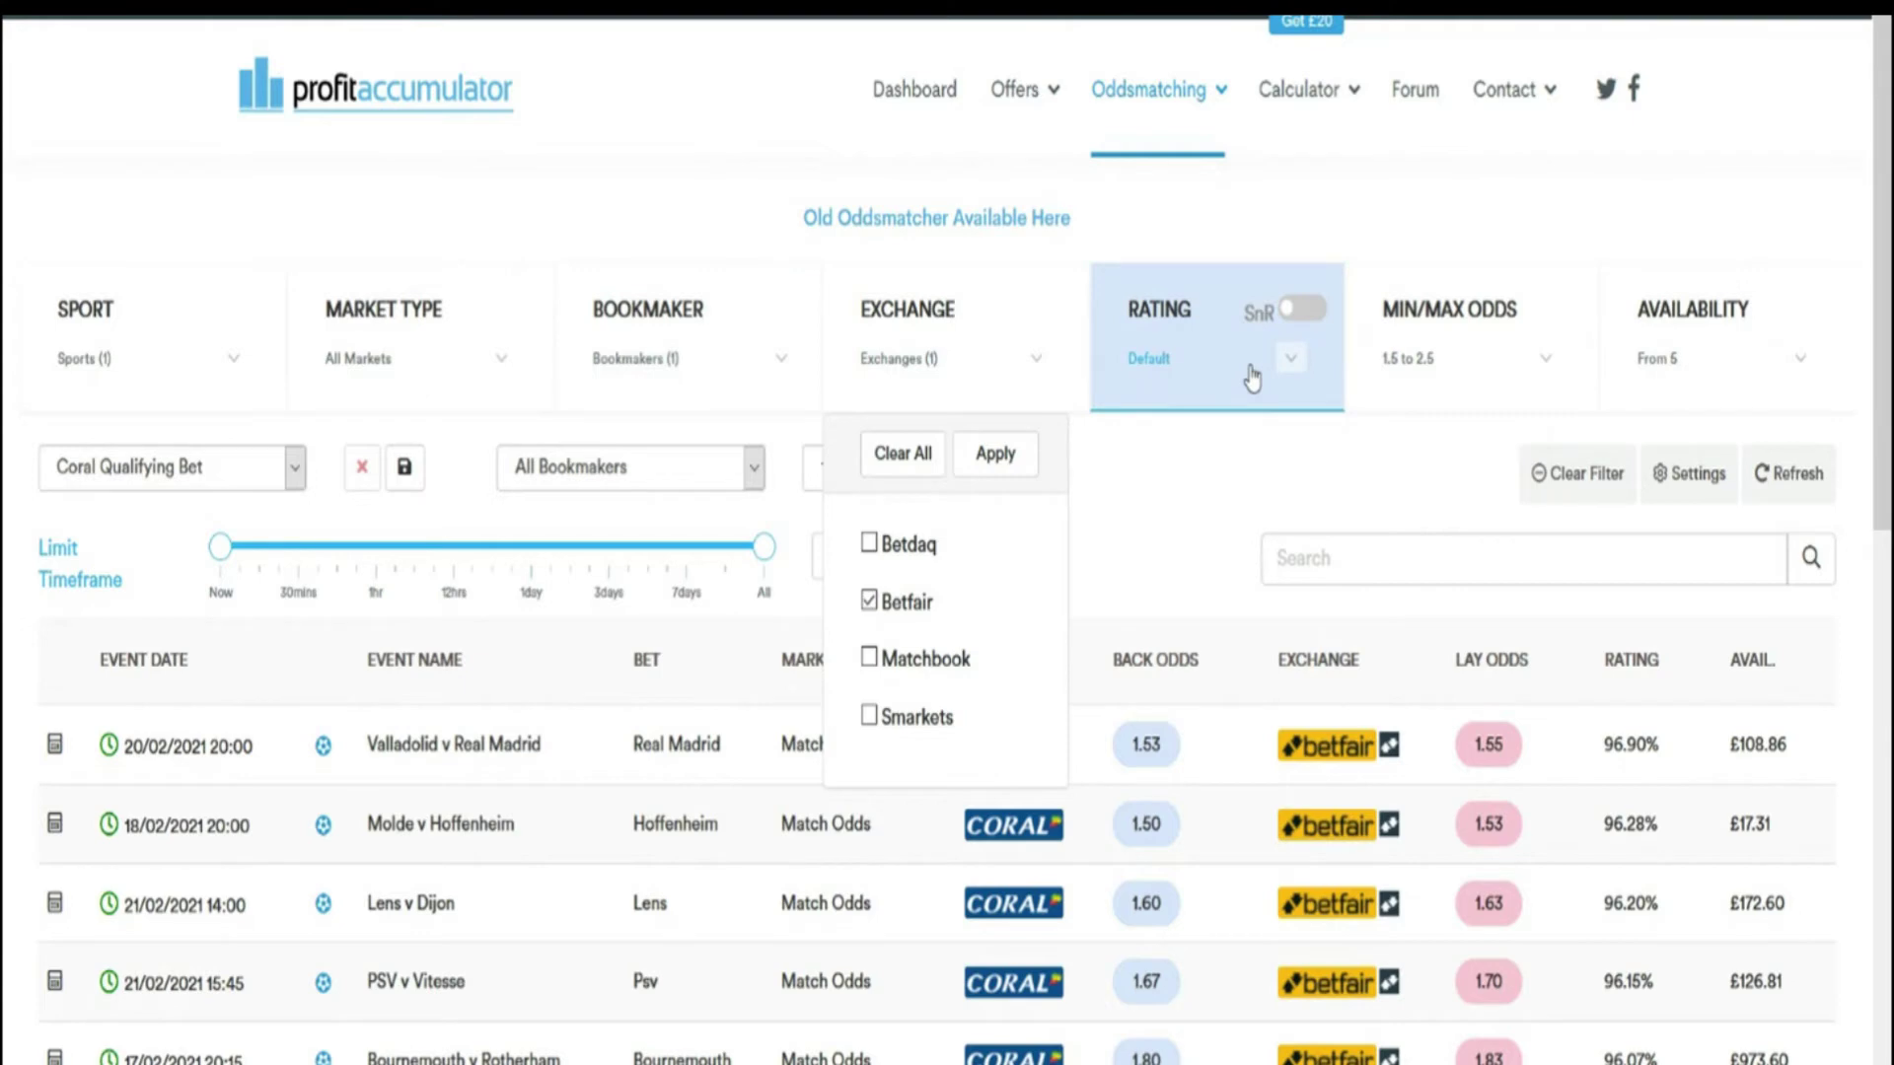
pyautogui.click(1251, 378)
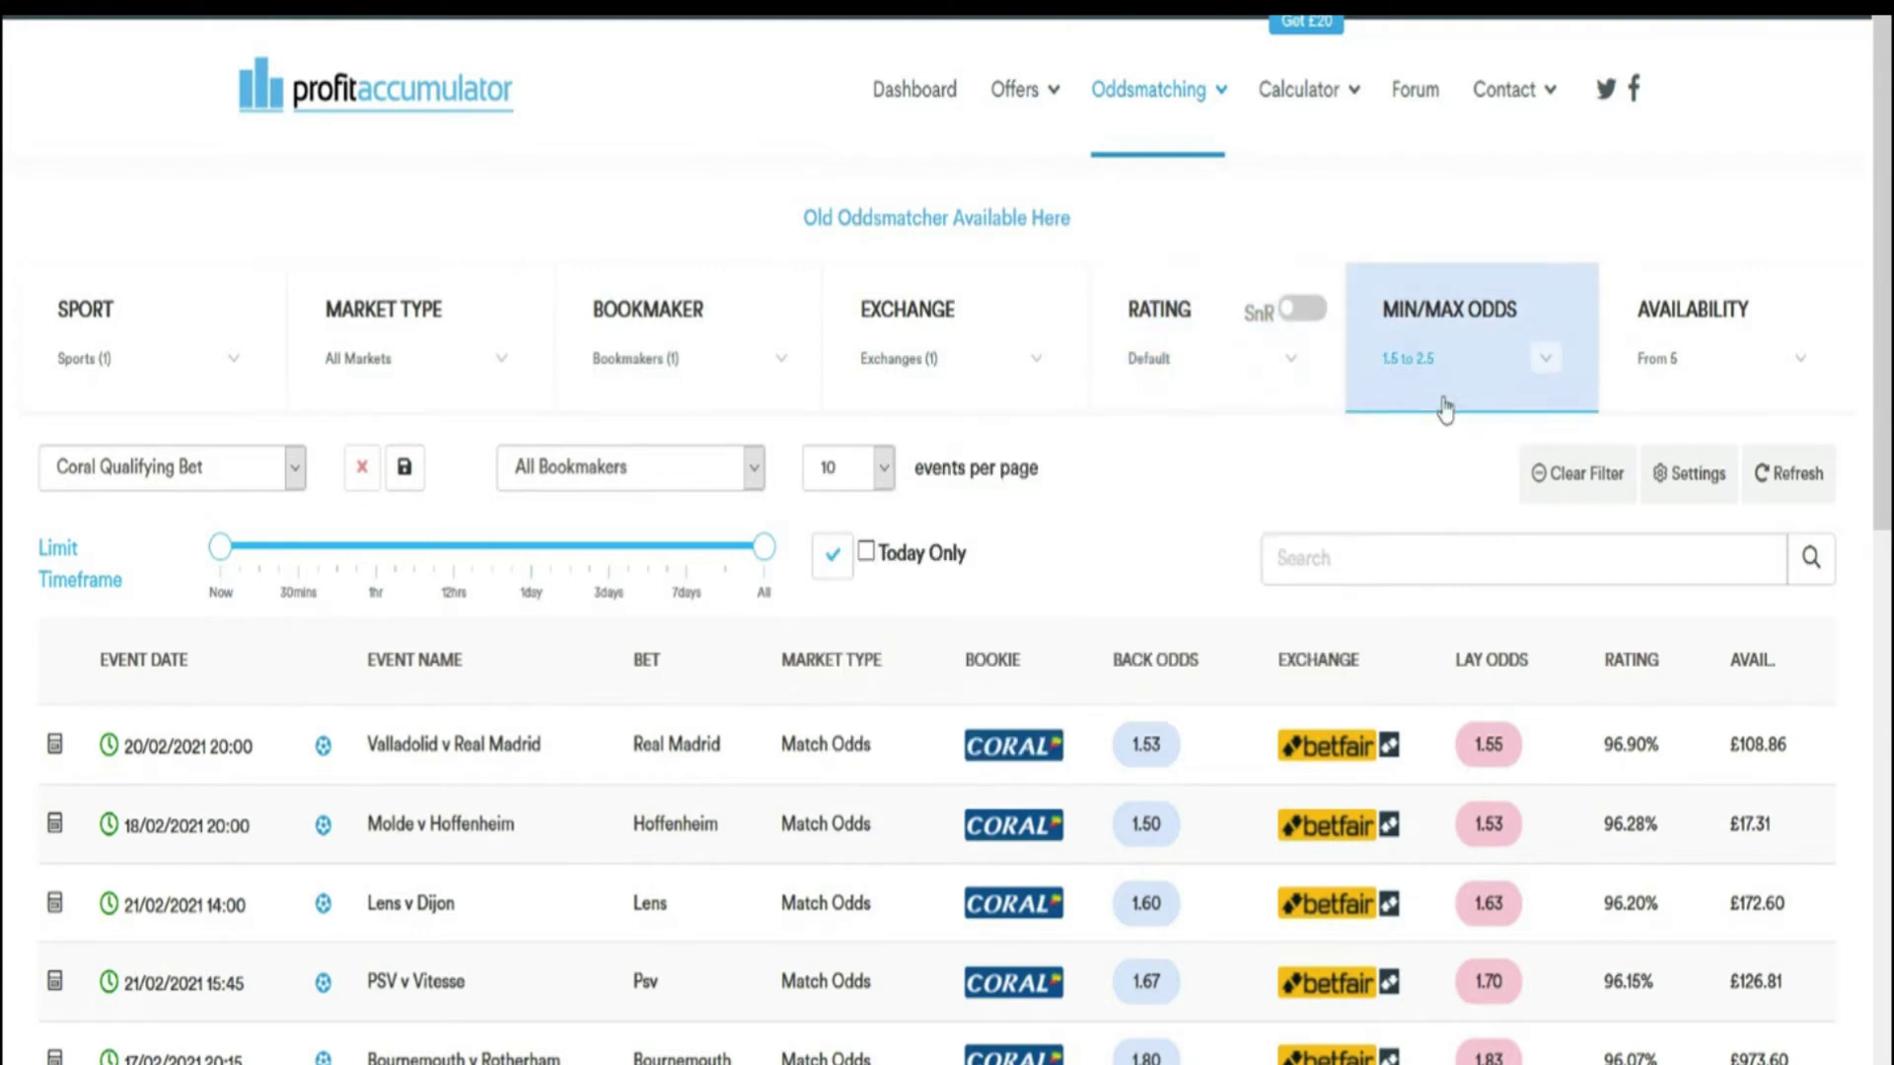
pyautogui.click(1467, 369)
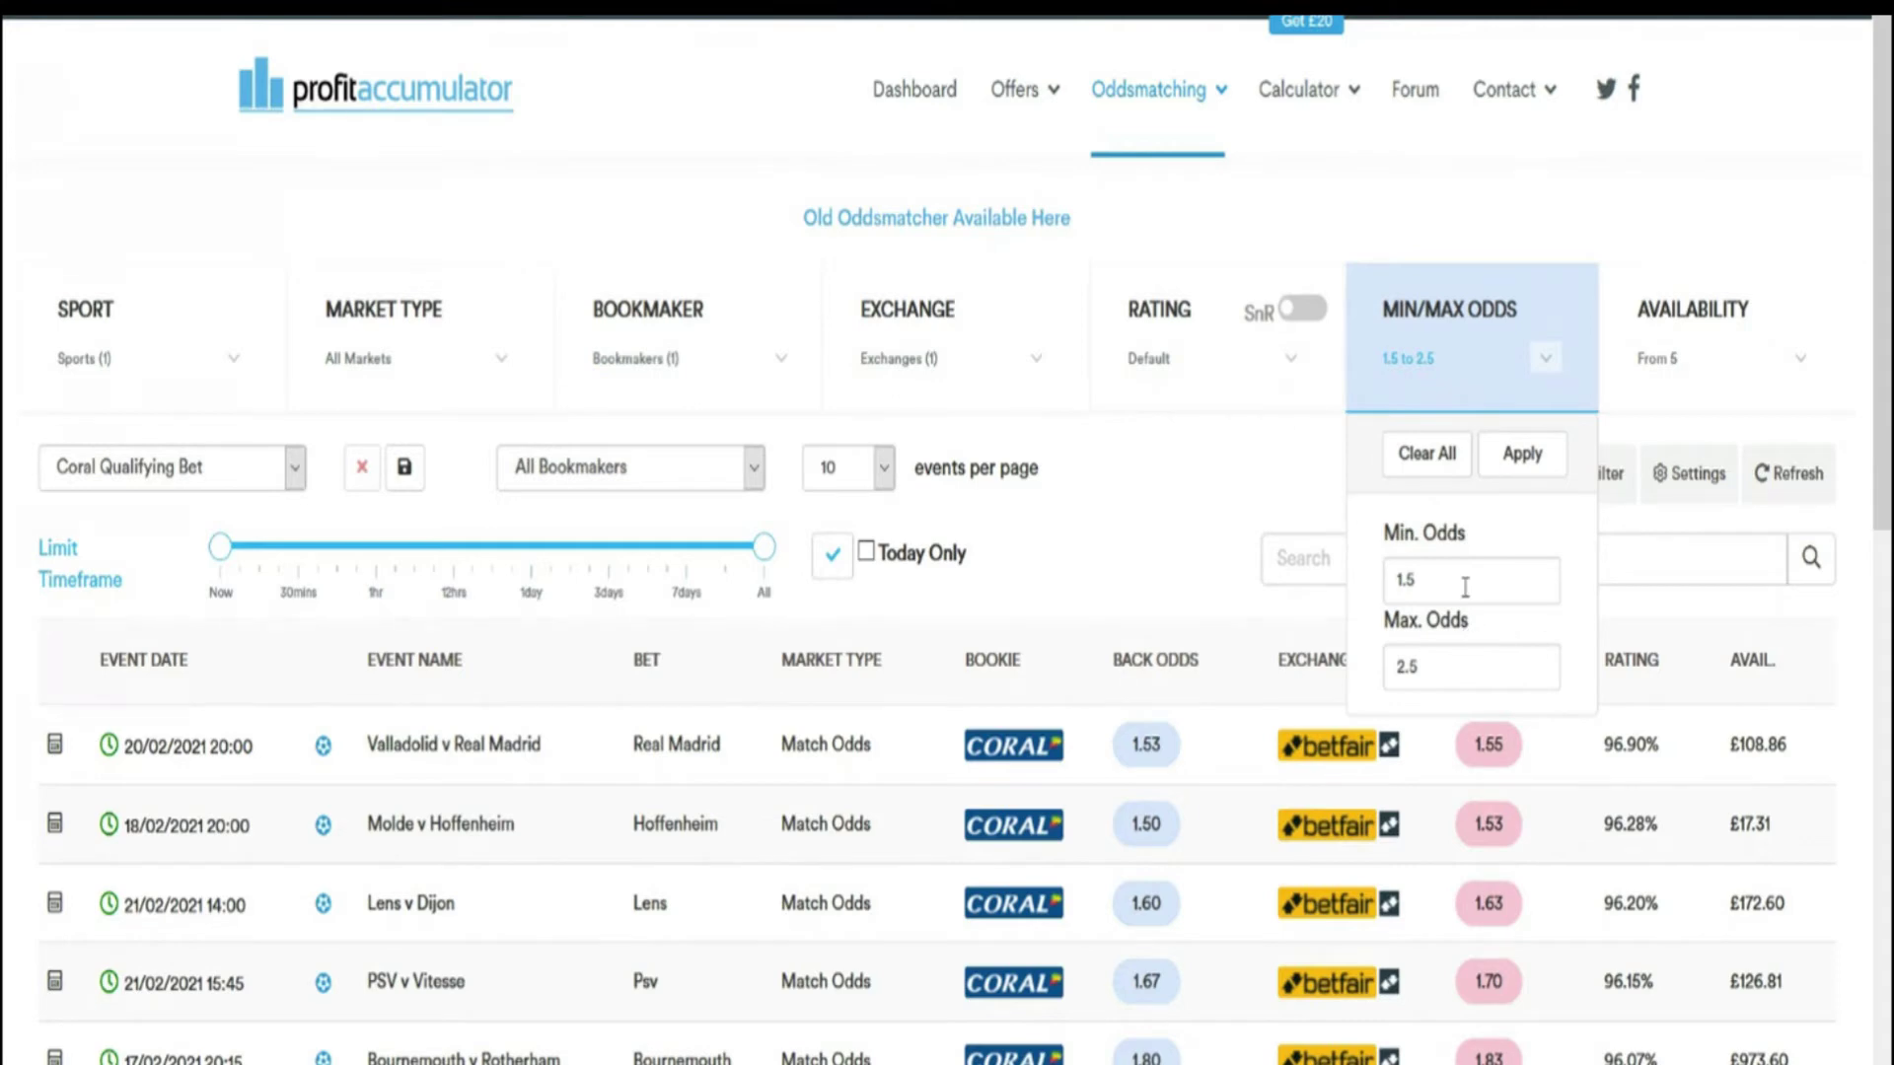
pyautogui.scroll(-6, 360, 641)
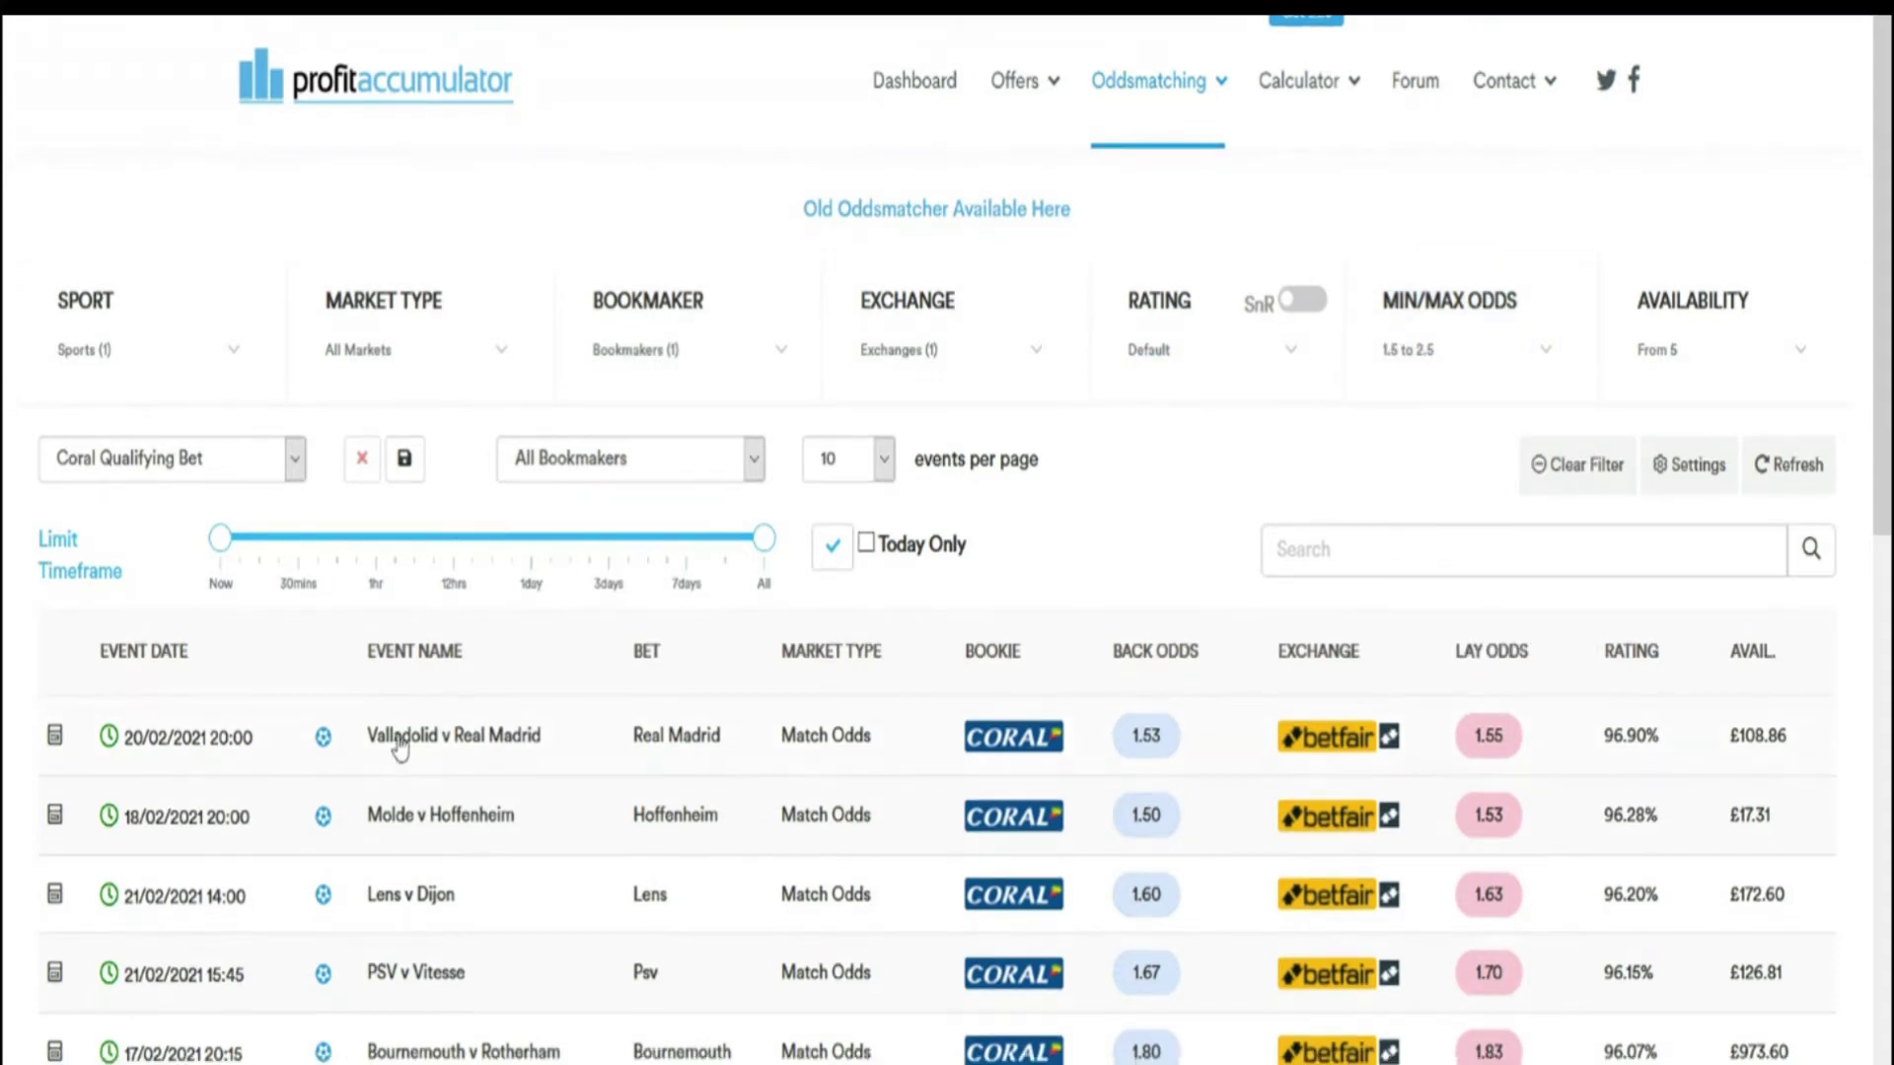
pyautogui.scroll(6, 360, 641)
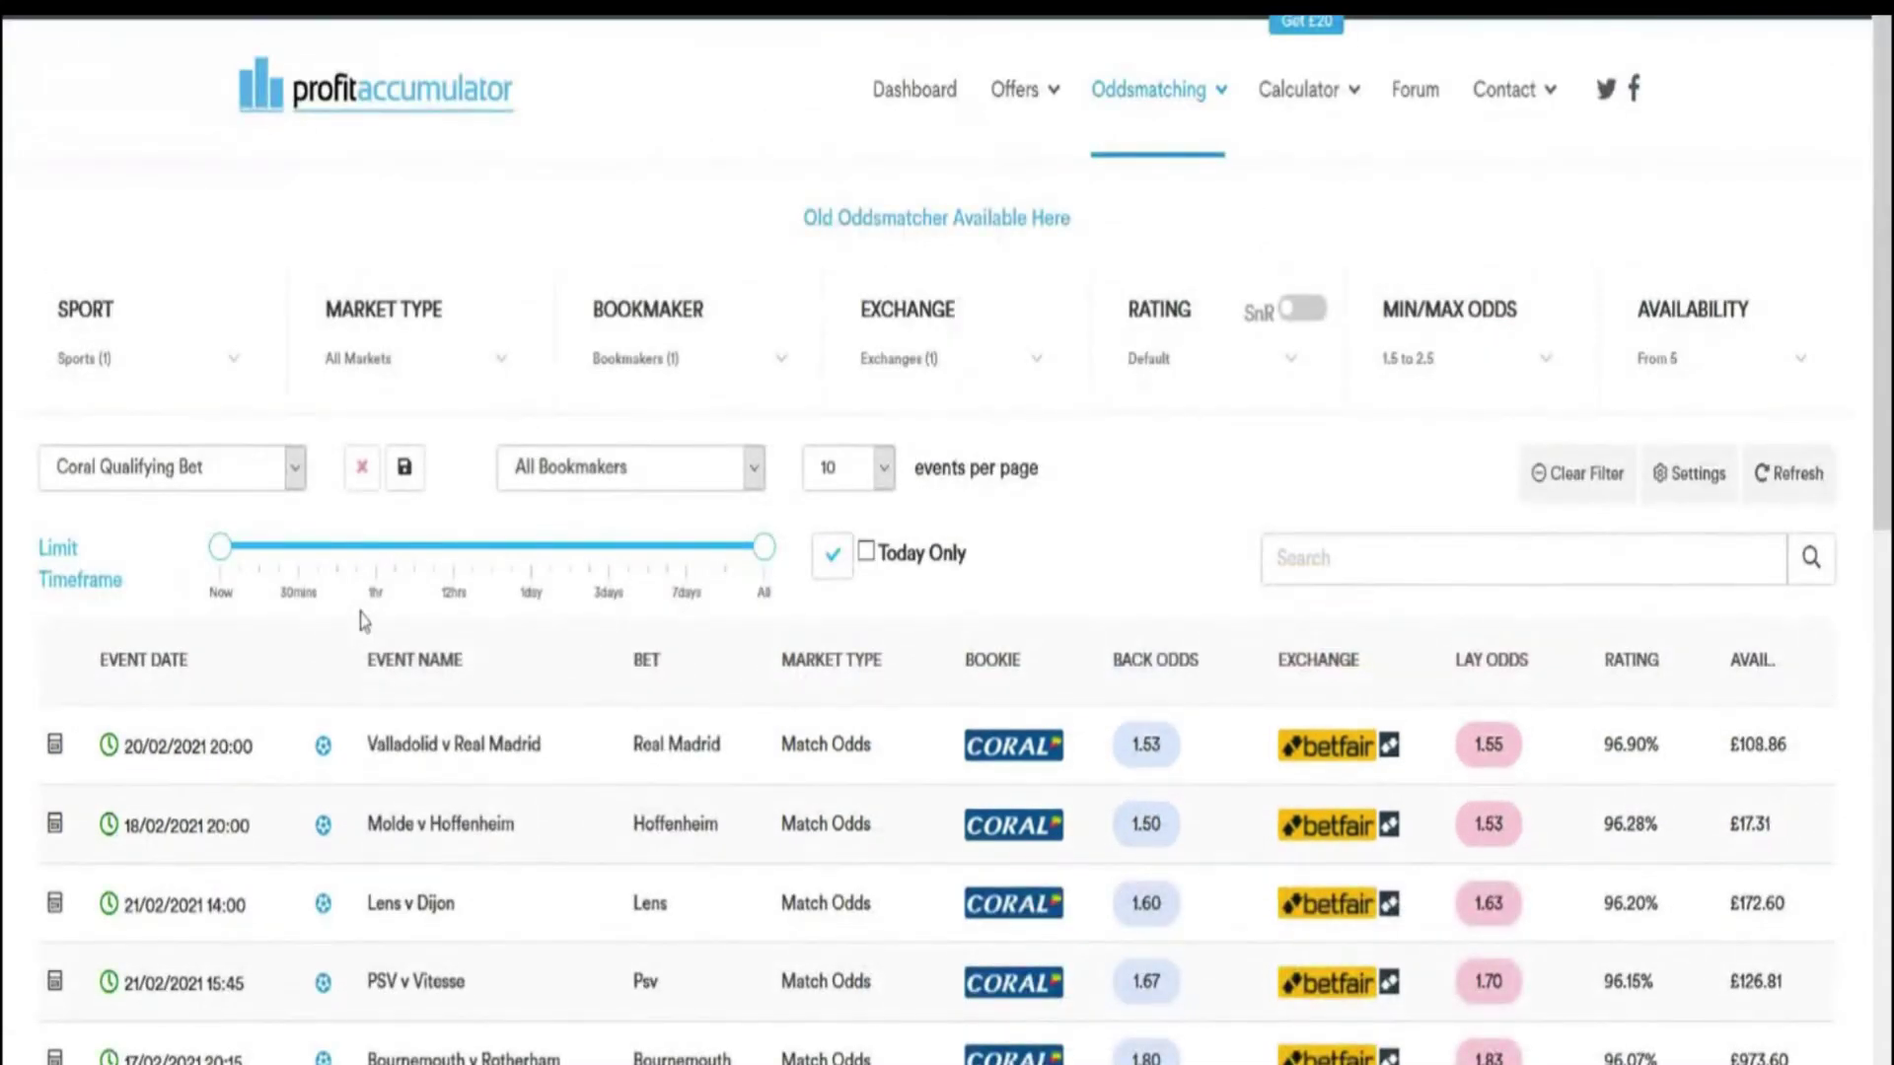
# Step: Apply the saved Coral Free Bet filter to the list of odds matches
pyautogui.scroll(-1, 364, 619)
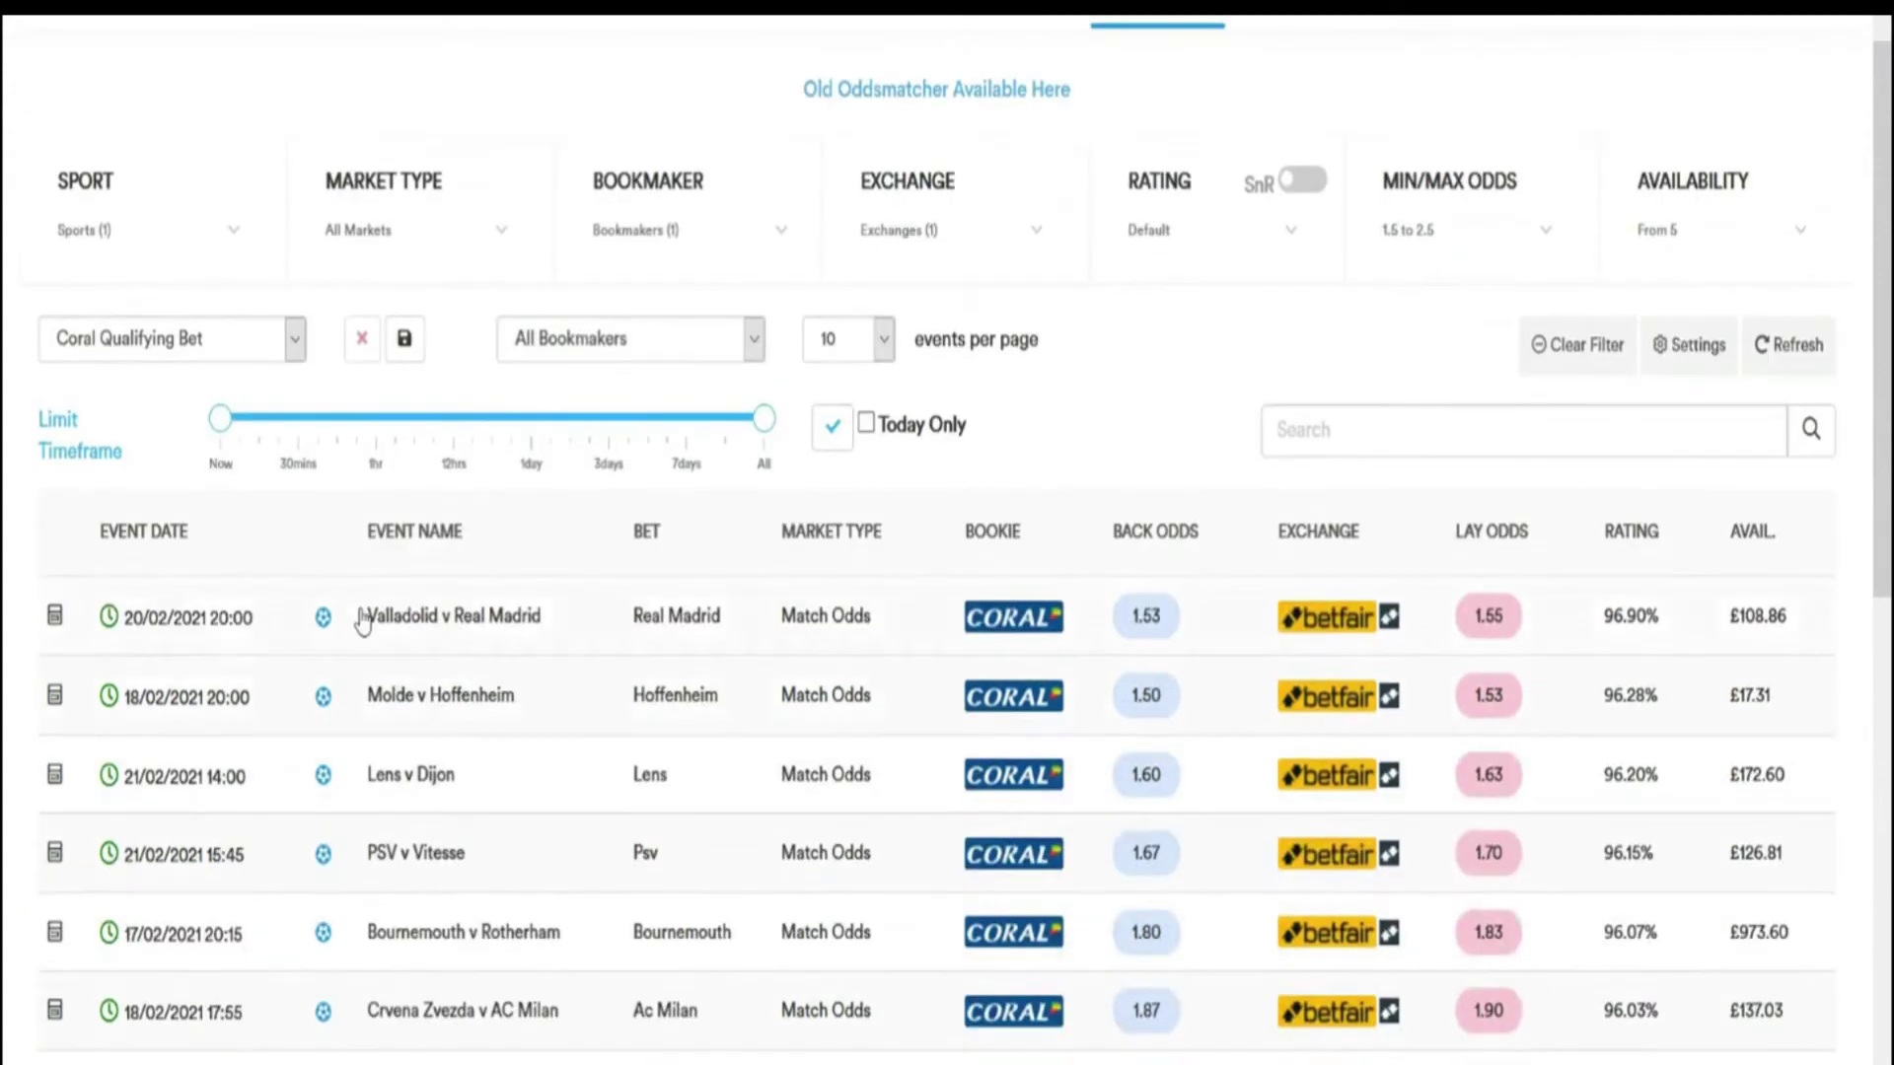
pyautogui.scroll(-2, 363, 621)
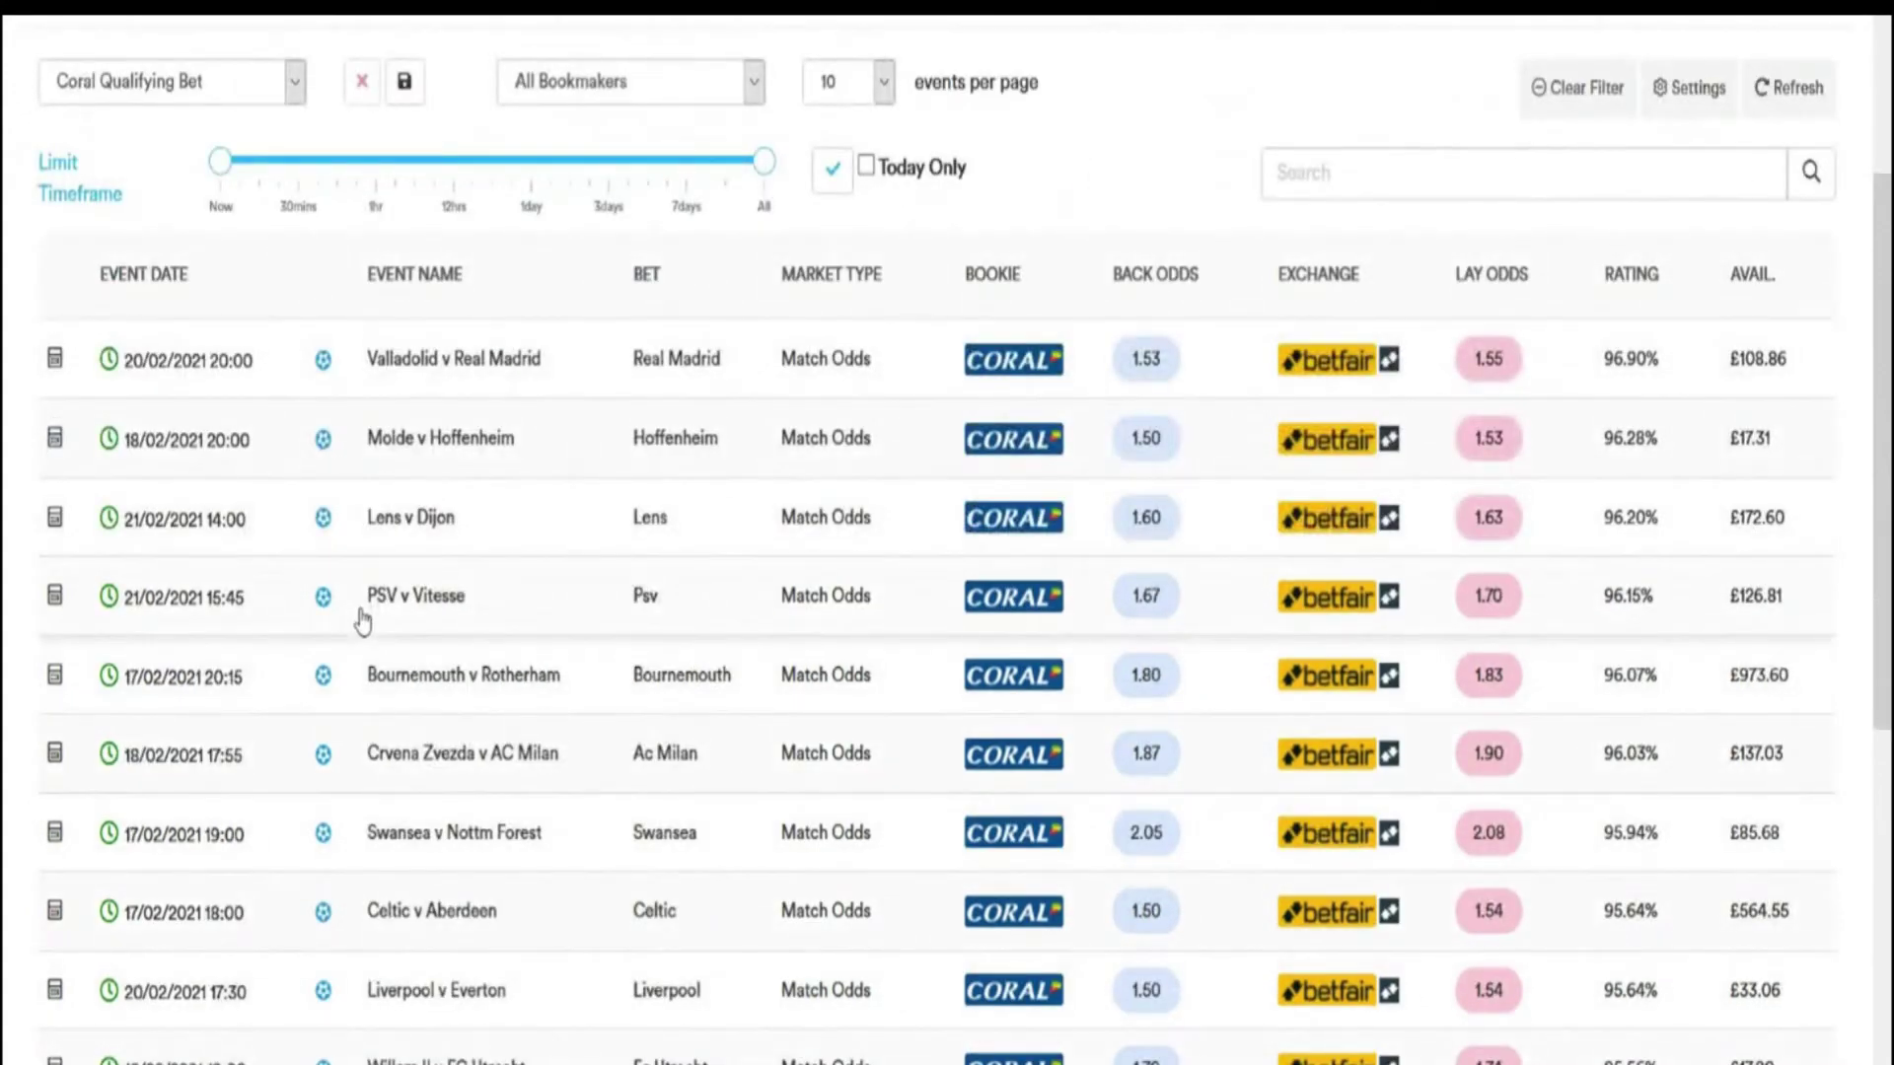
pyautogui.scroll(3, 363, 621)
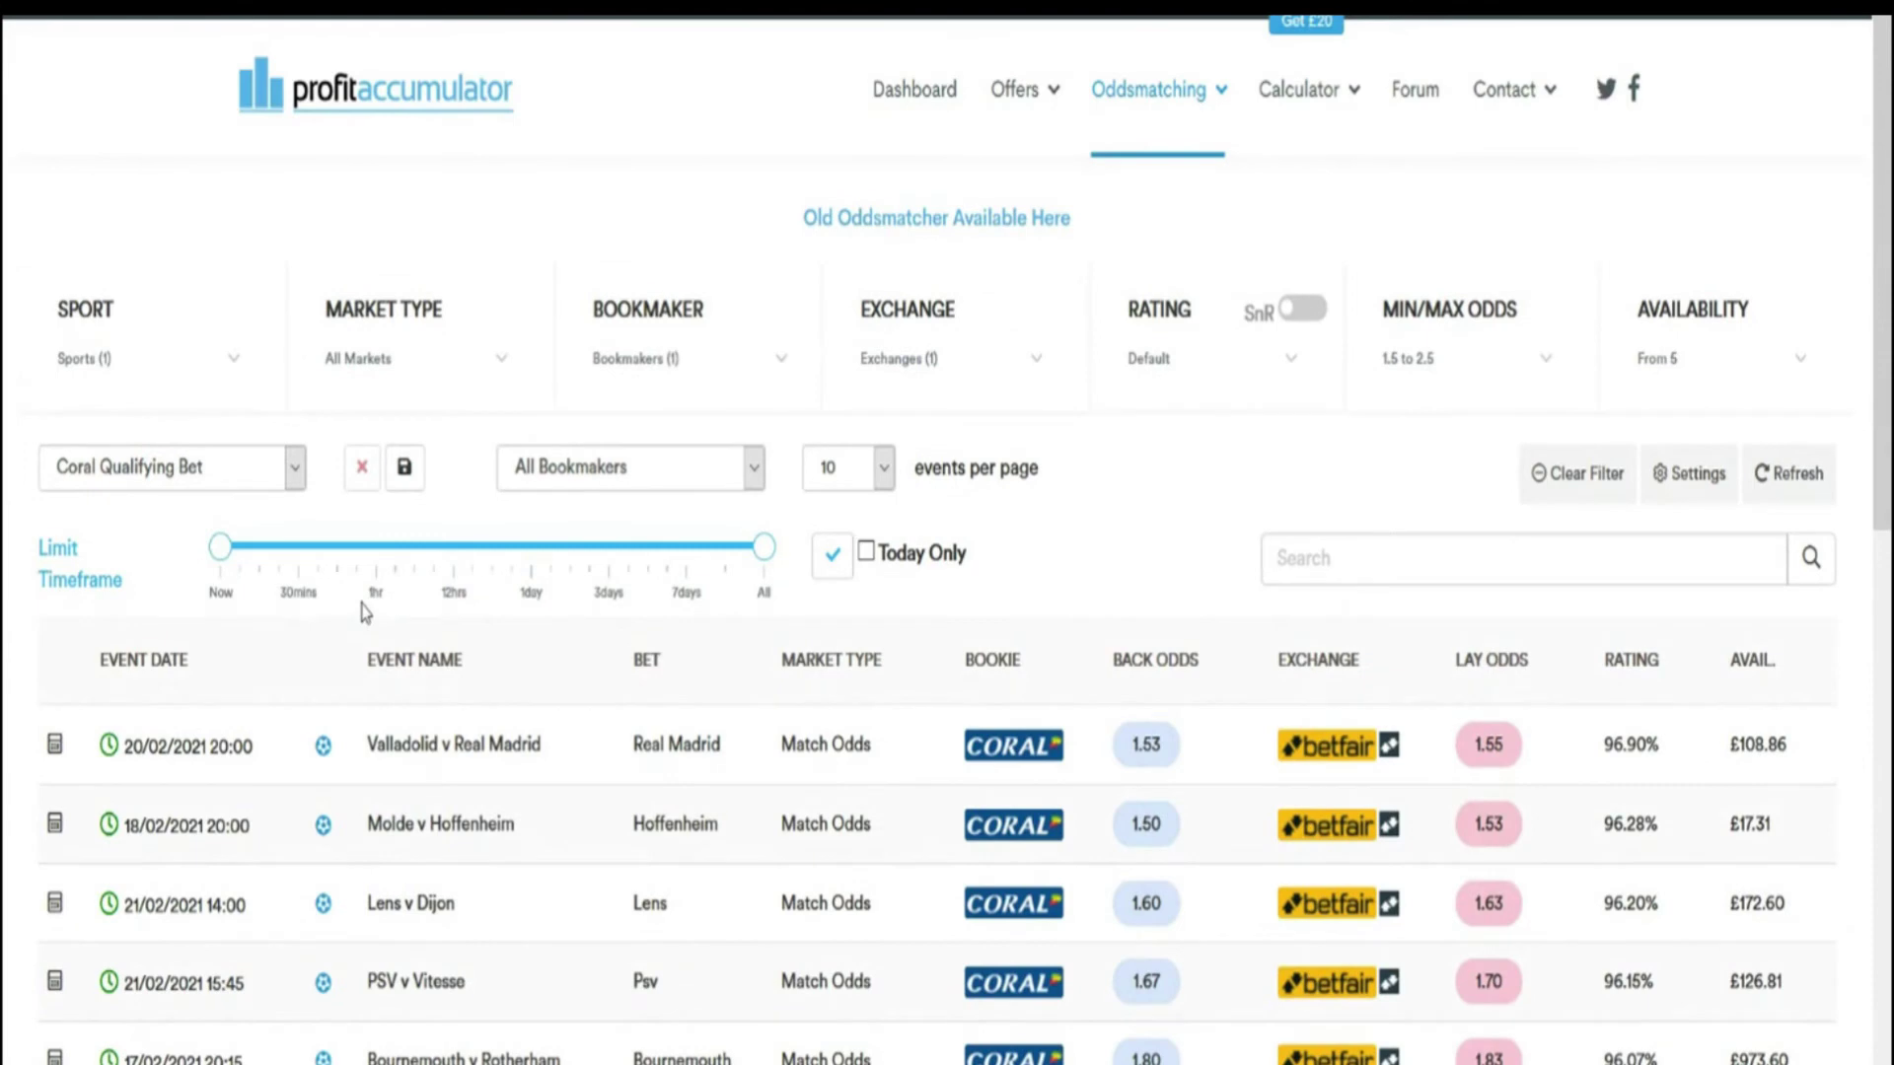
pyautogui.scroll(-1, 364, 614)
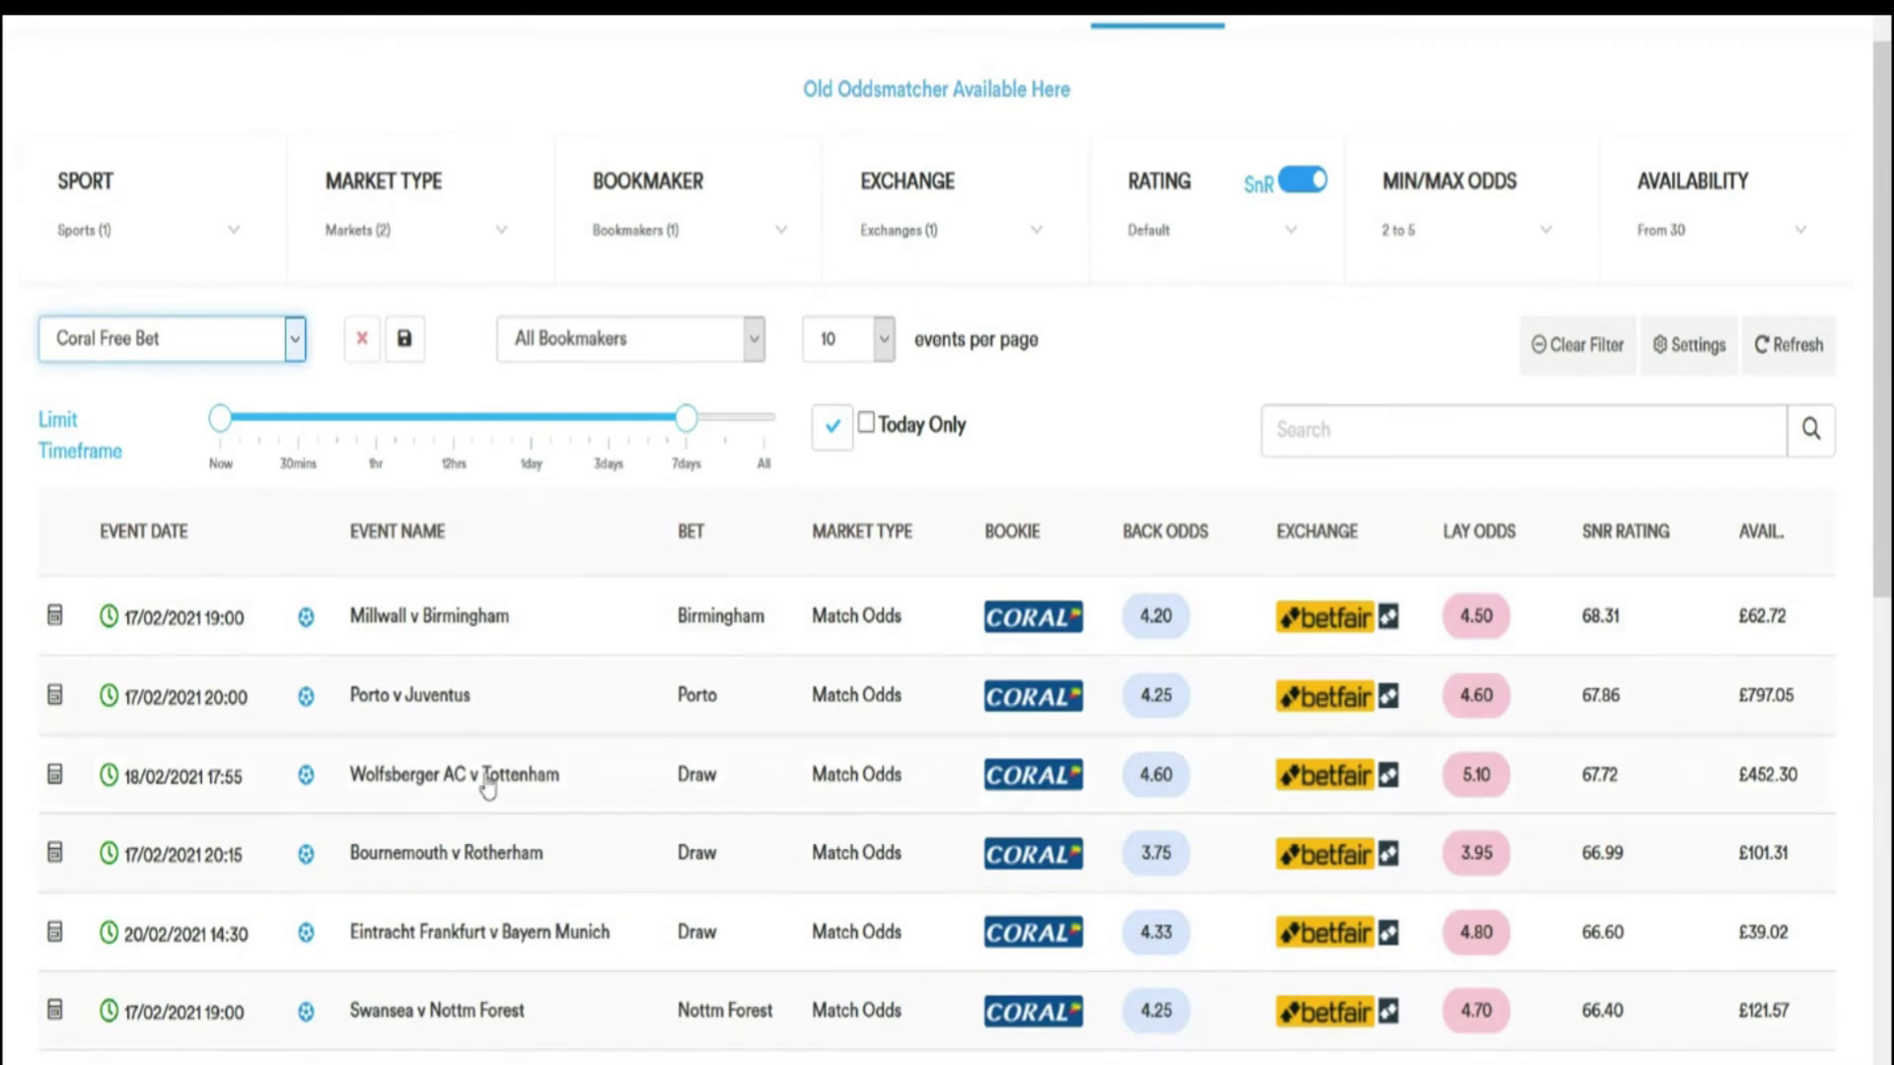
# Step: Open the calculator for the Millwall v Birmingham match and review the lay stake, liability and profit for a £20 free bet
pyautogui.click(54, 621)
pyautogui.scroll(-3, 451, 180)
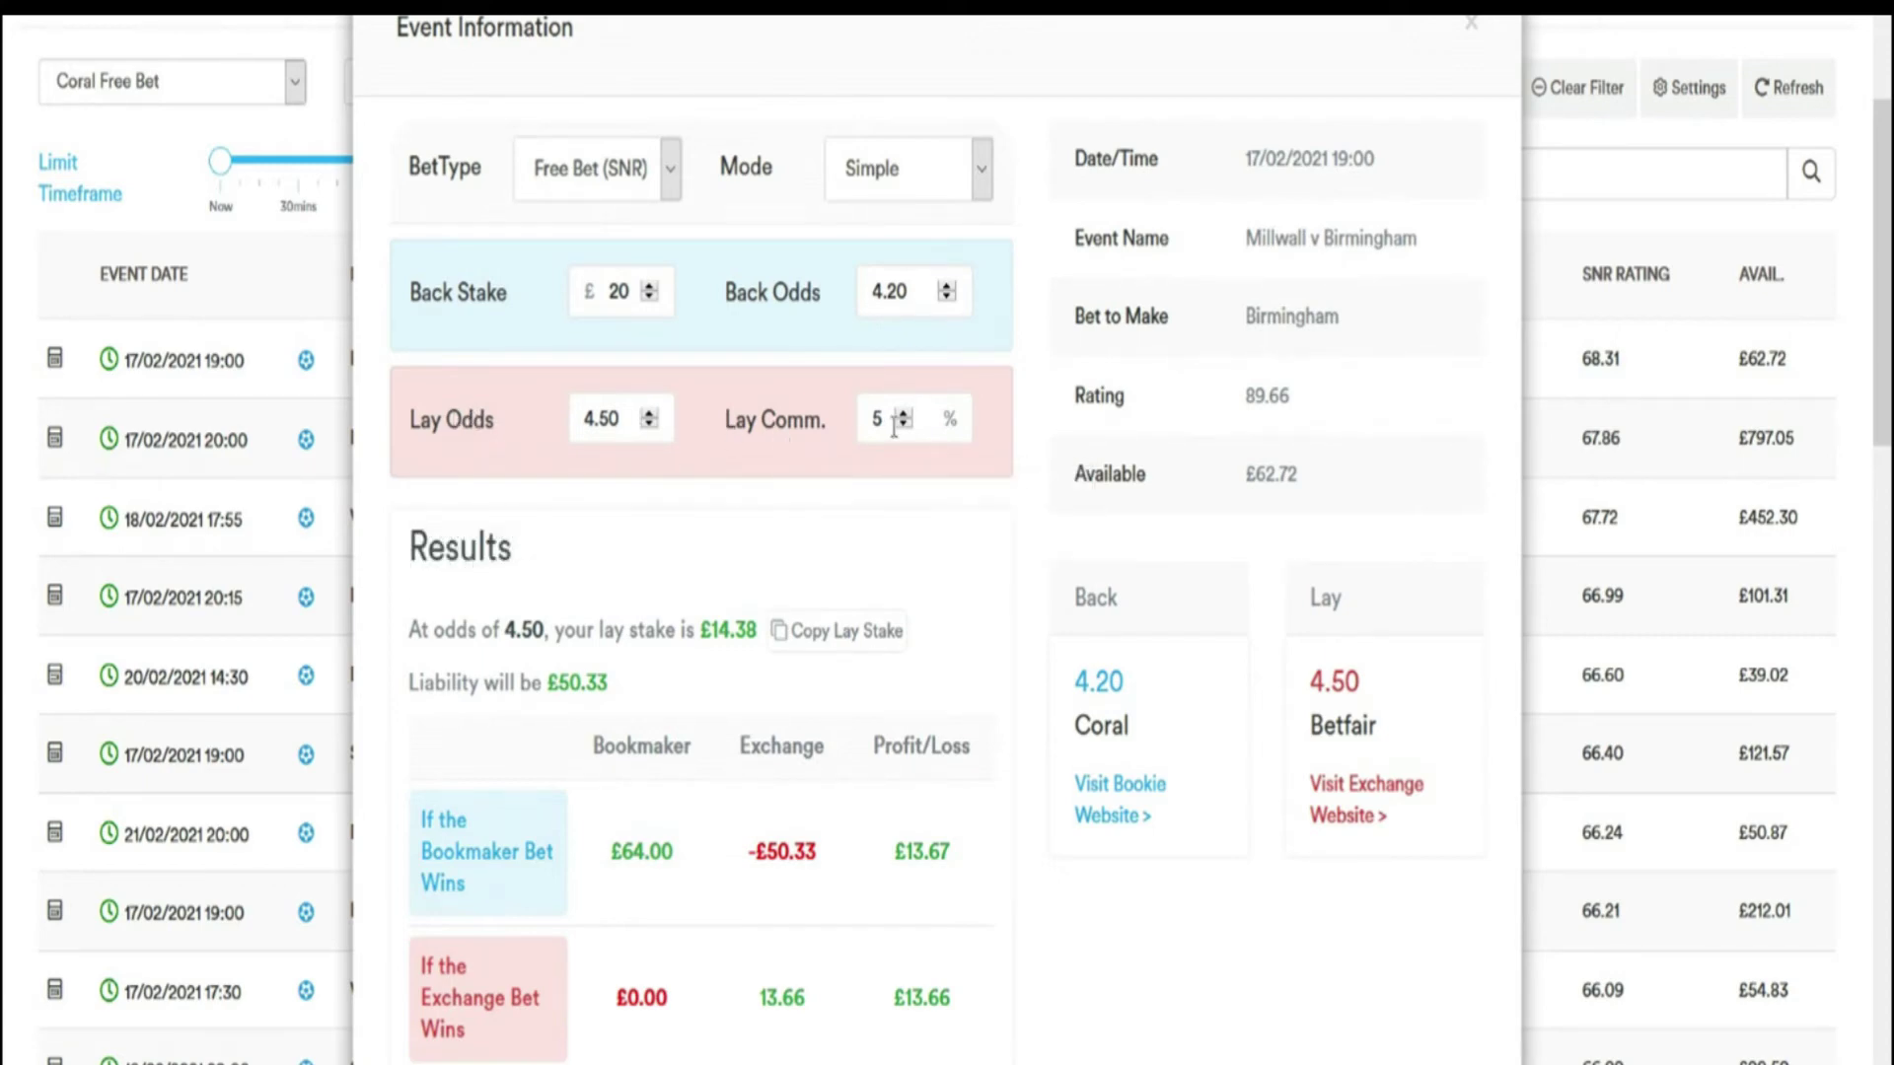
pyautogui.scroll(-2, 893, 426)
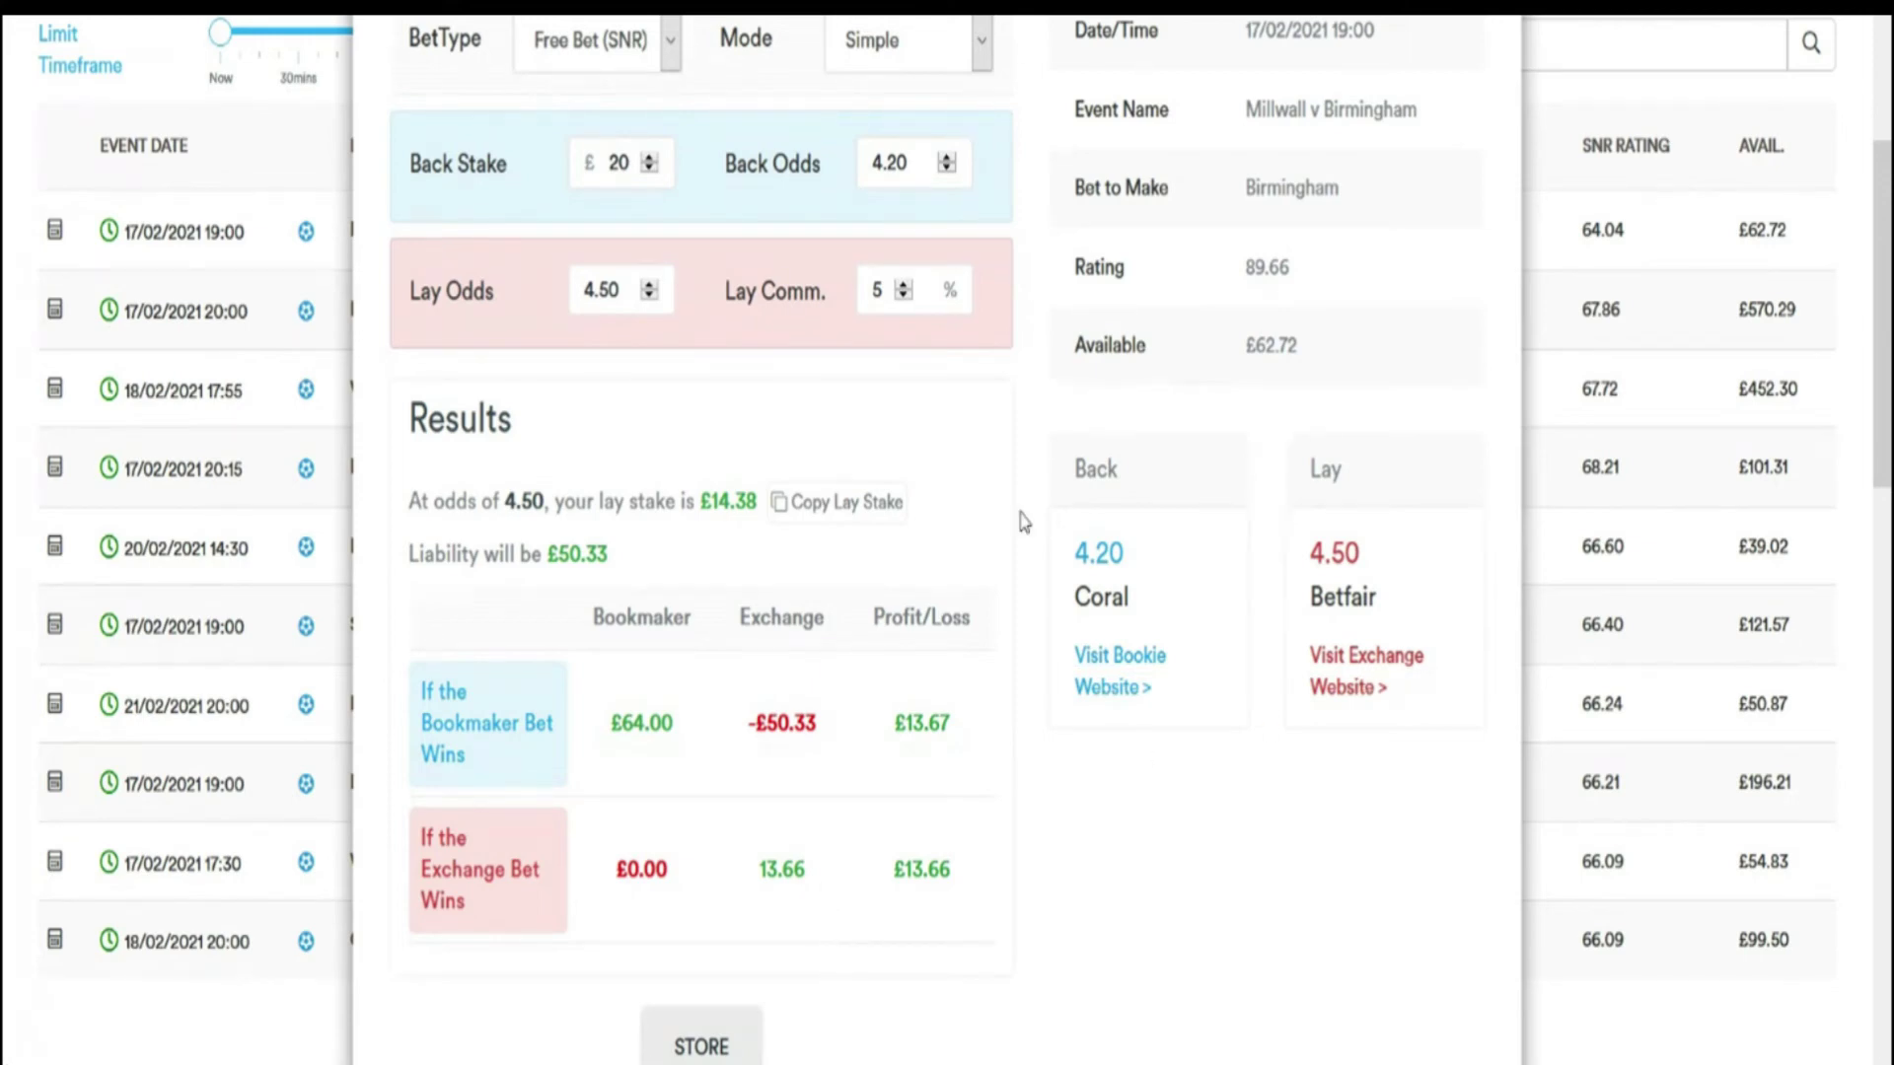
pyautogui.scroll(3, 1022, 523)
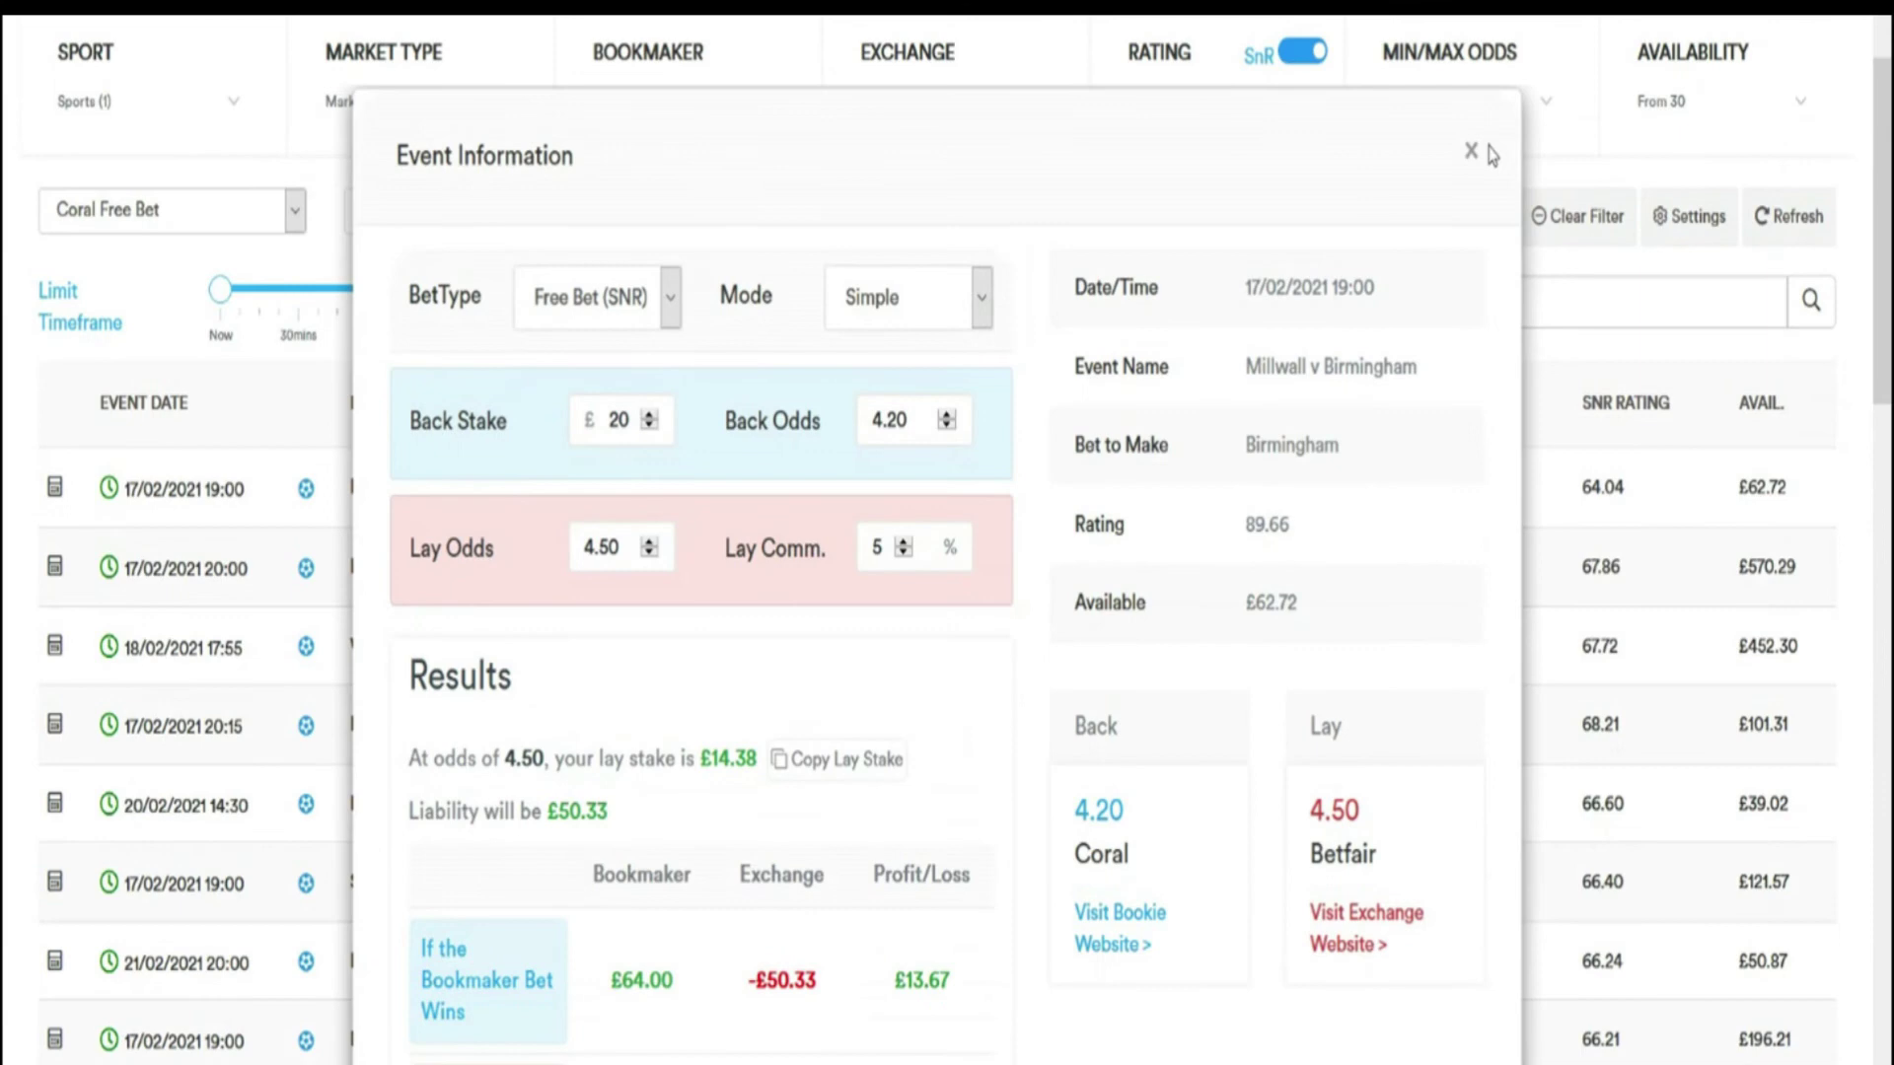
# Step: Close the Millwall v Birmingham event information and open the site's standalone betting calculator
pyautogui.click(1471, 151)
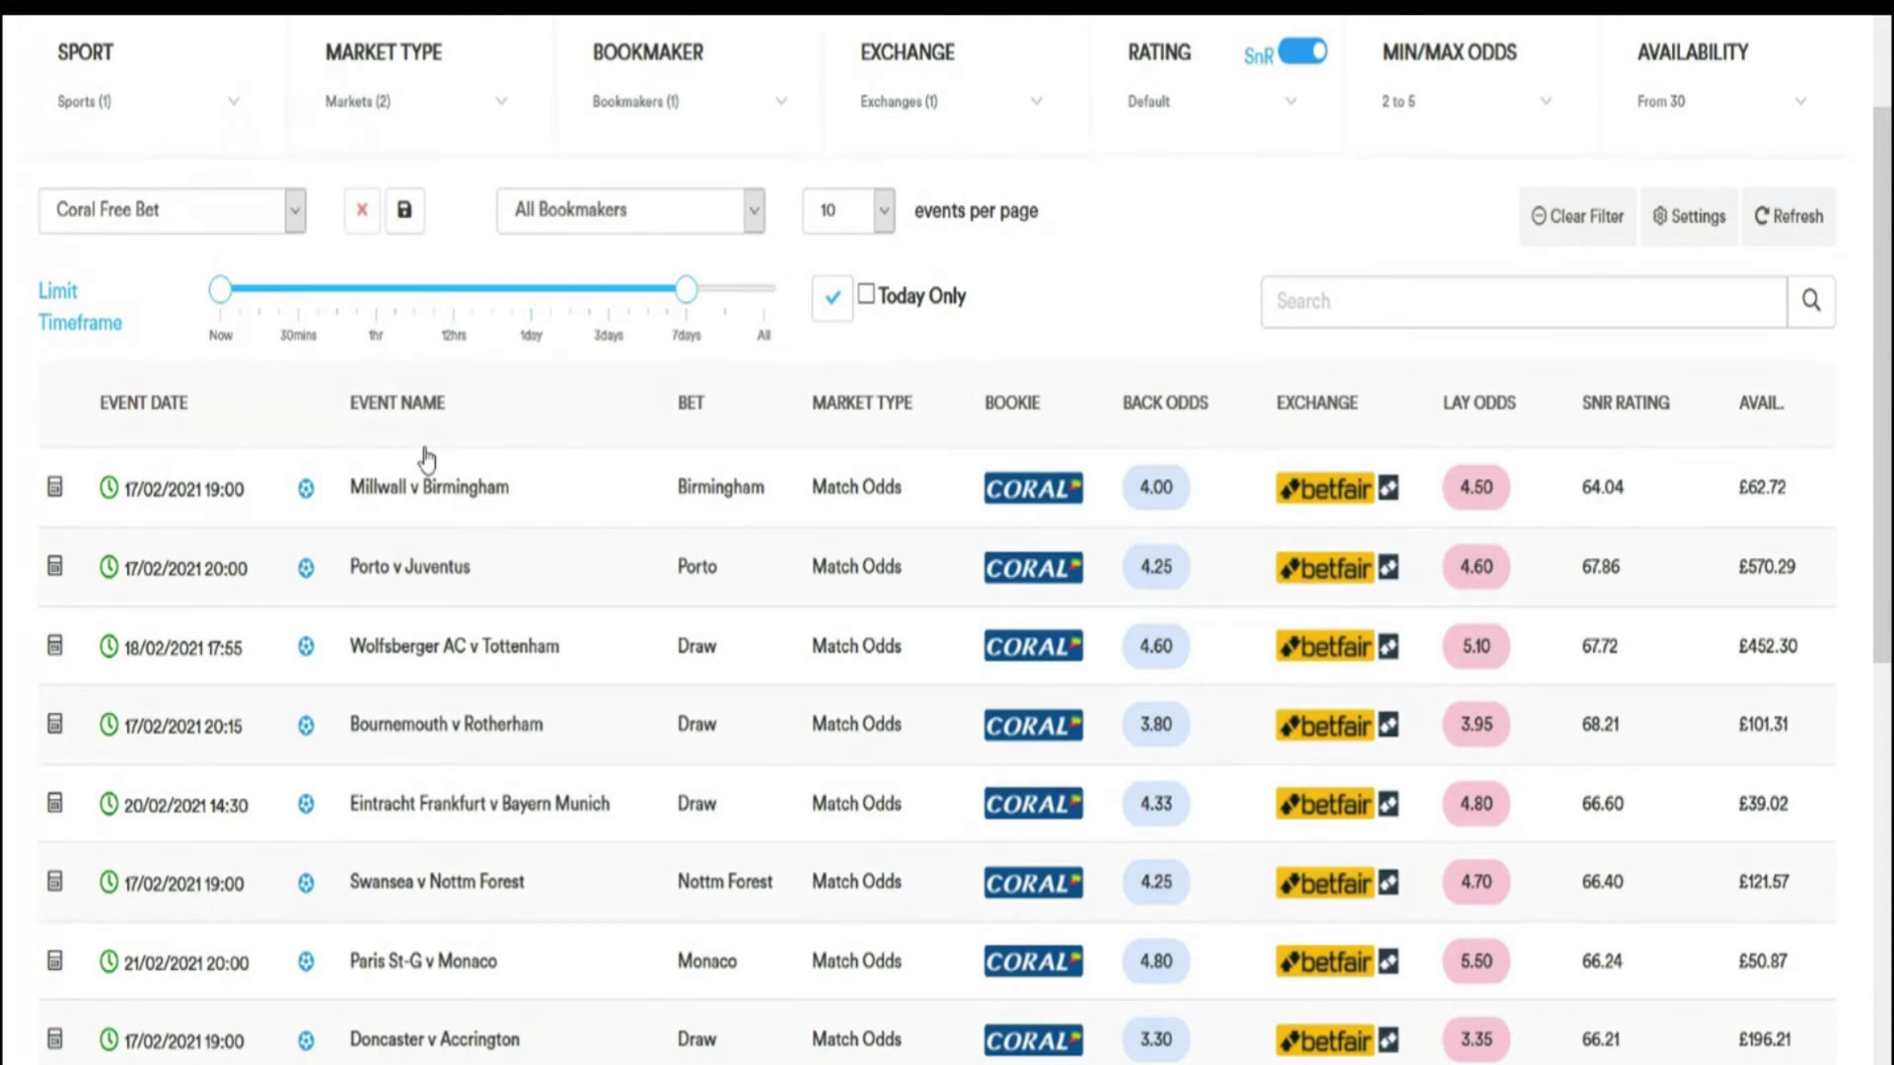
pyautogui.scroll(2, 437, 441)
pyautogui.scroll(2, 437, 441)
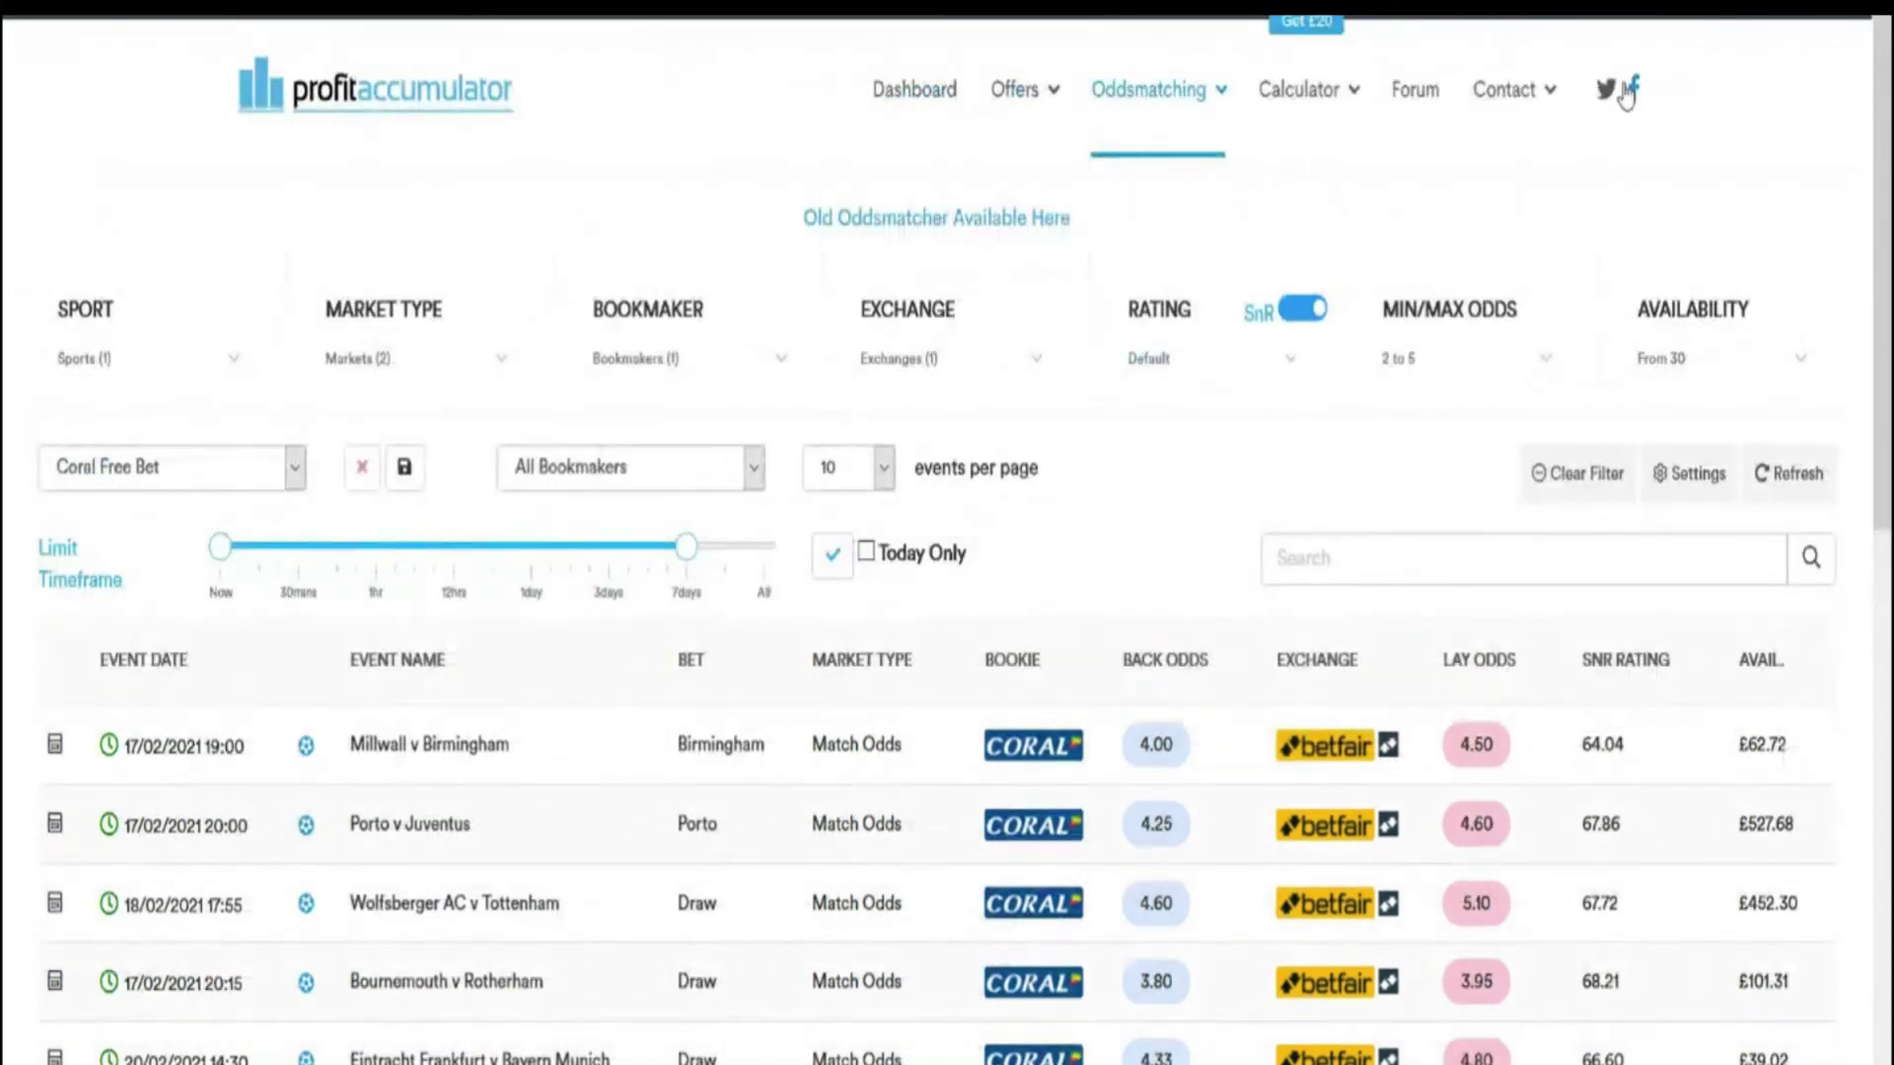
pyautogui.moveTo(1301, 108)
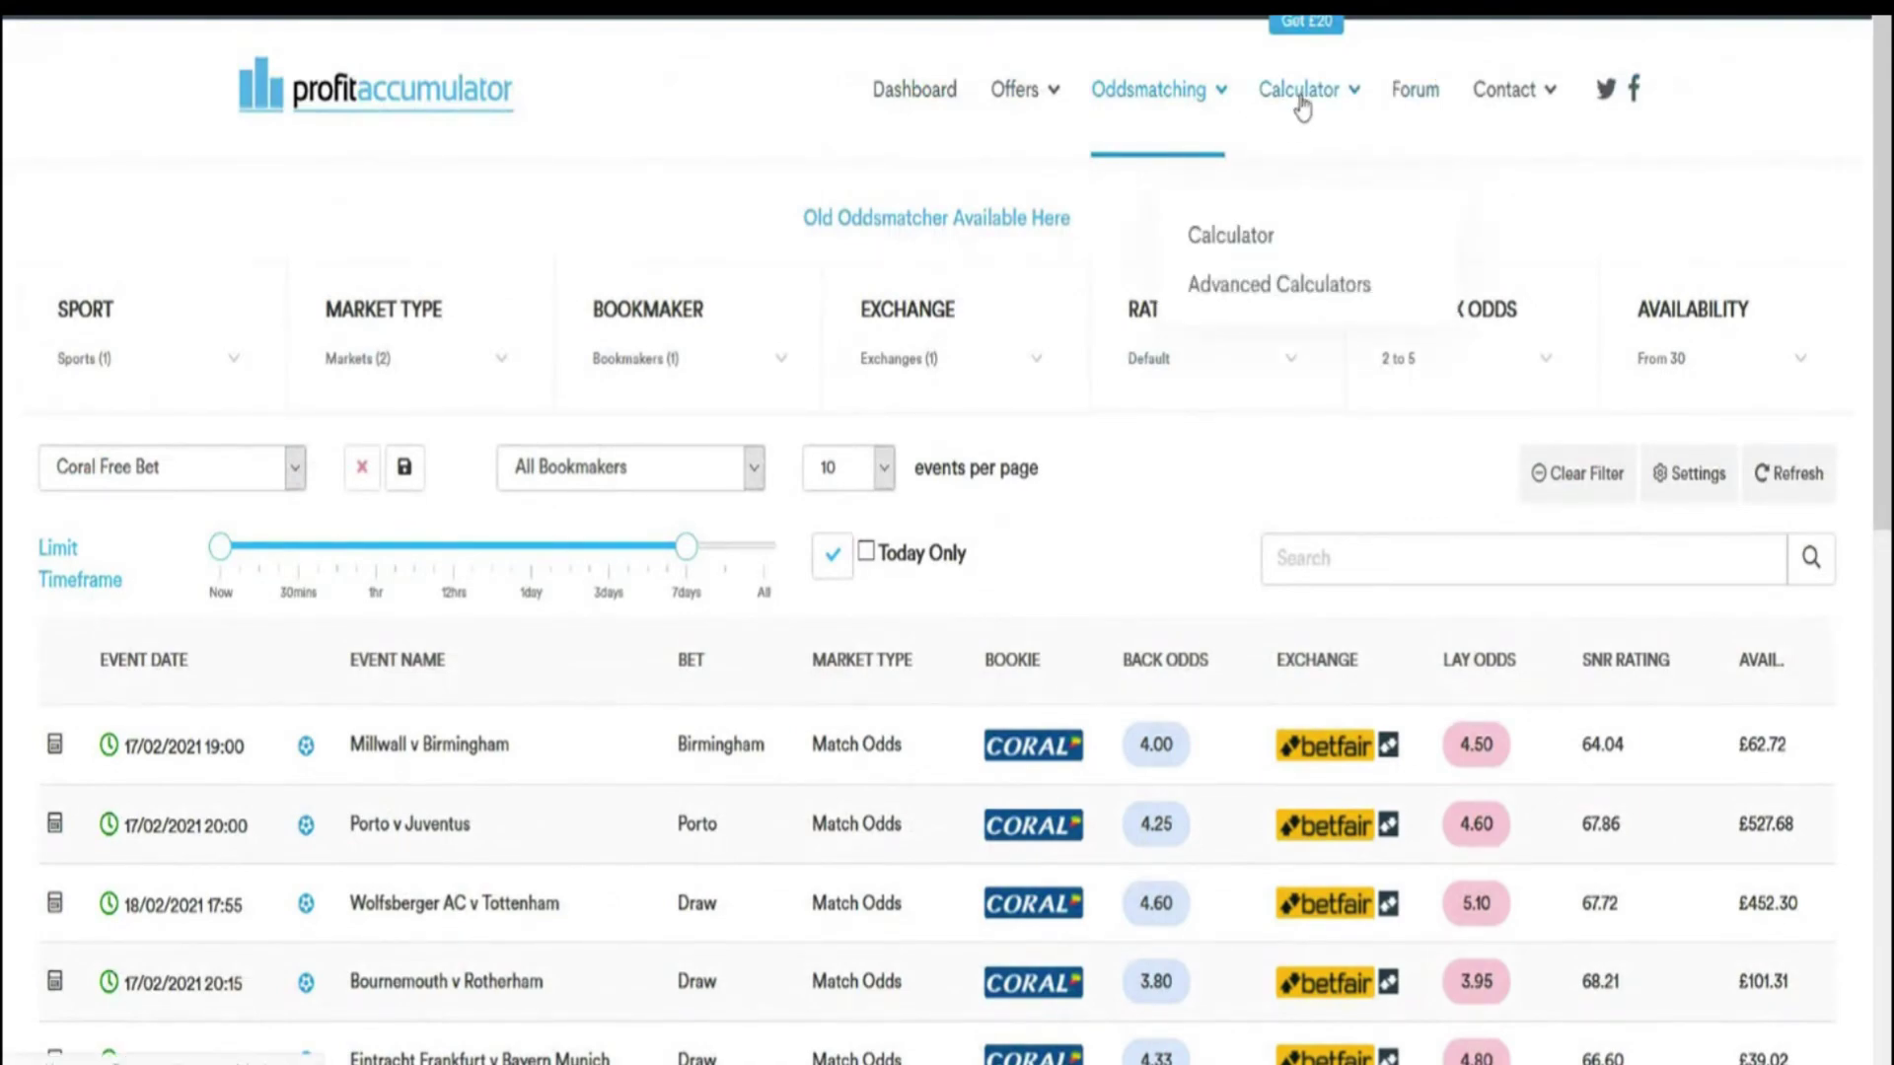
pyautogui.click(1208, 239)
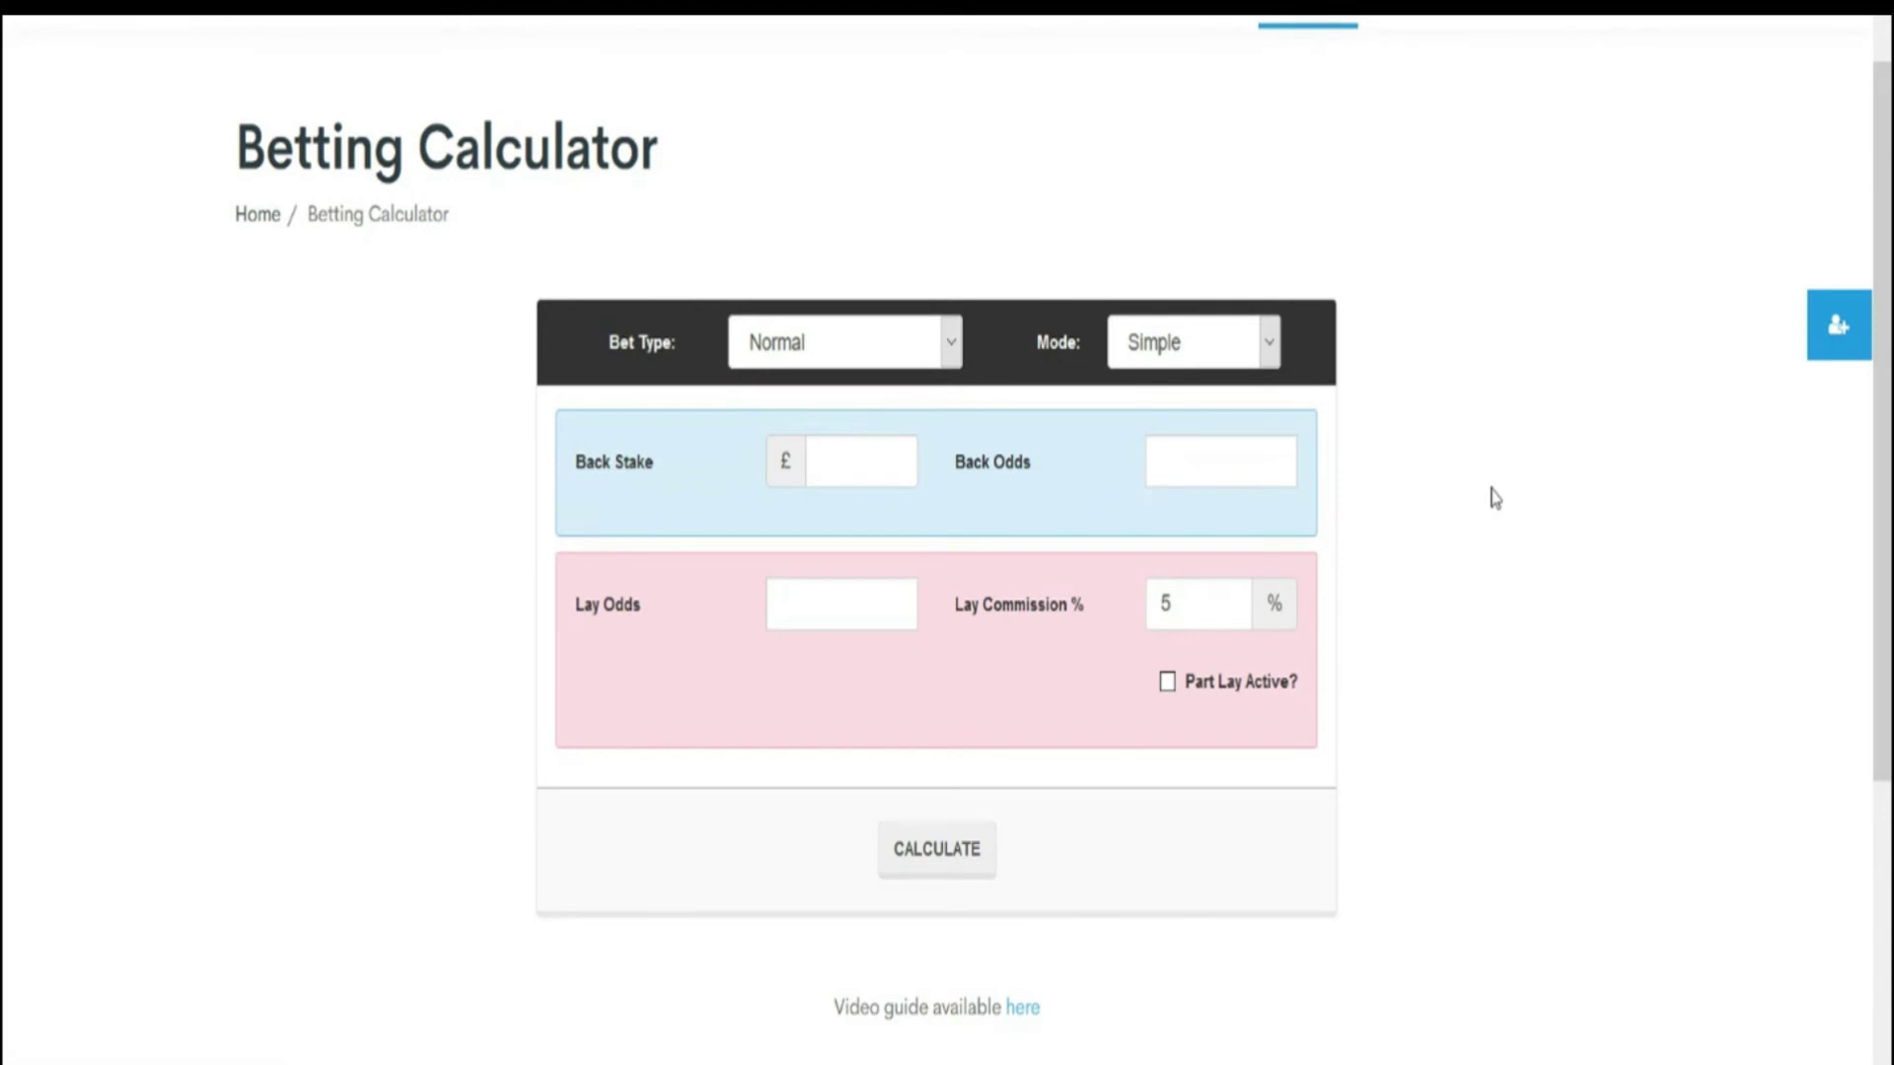
# Step: Set up a Free Bet (SNR) calculation with a £5 back stake, back odds of 2.62 and lay odds of 2.76
pyautogui.click(951, 352)
pyautogui.click(901, 438)
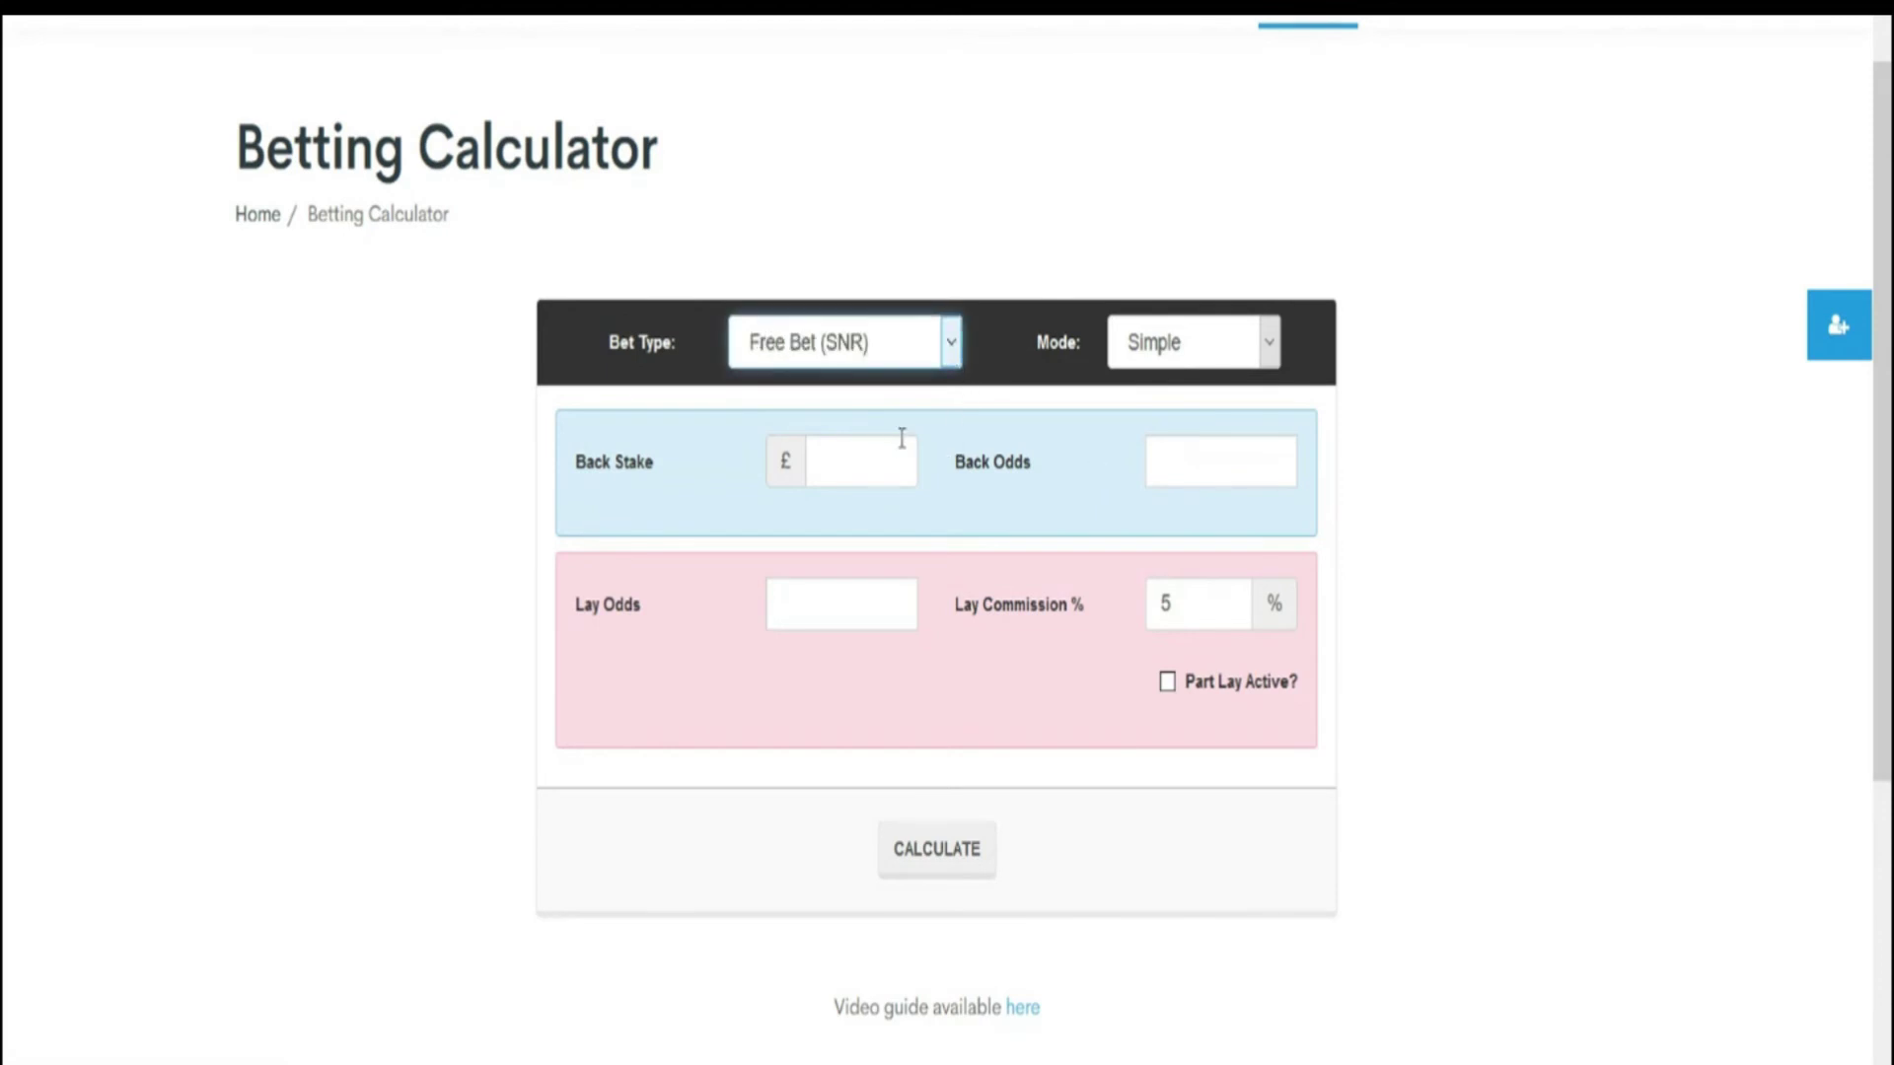
pyautogui.click(899, 466)
pyautogui.write('5')
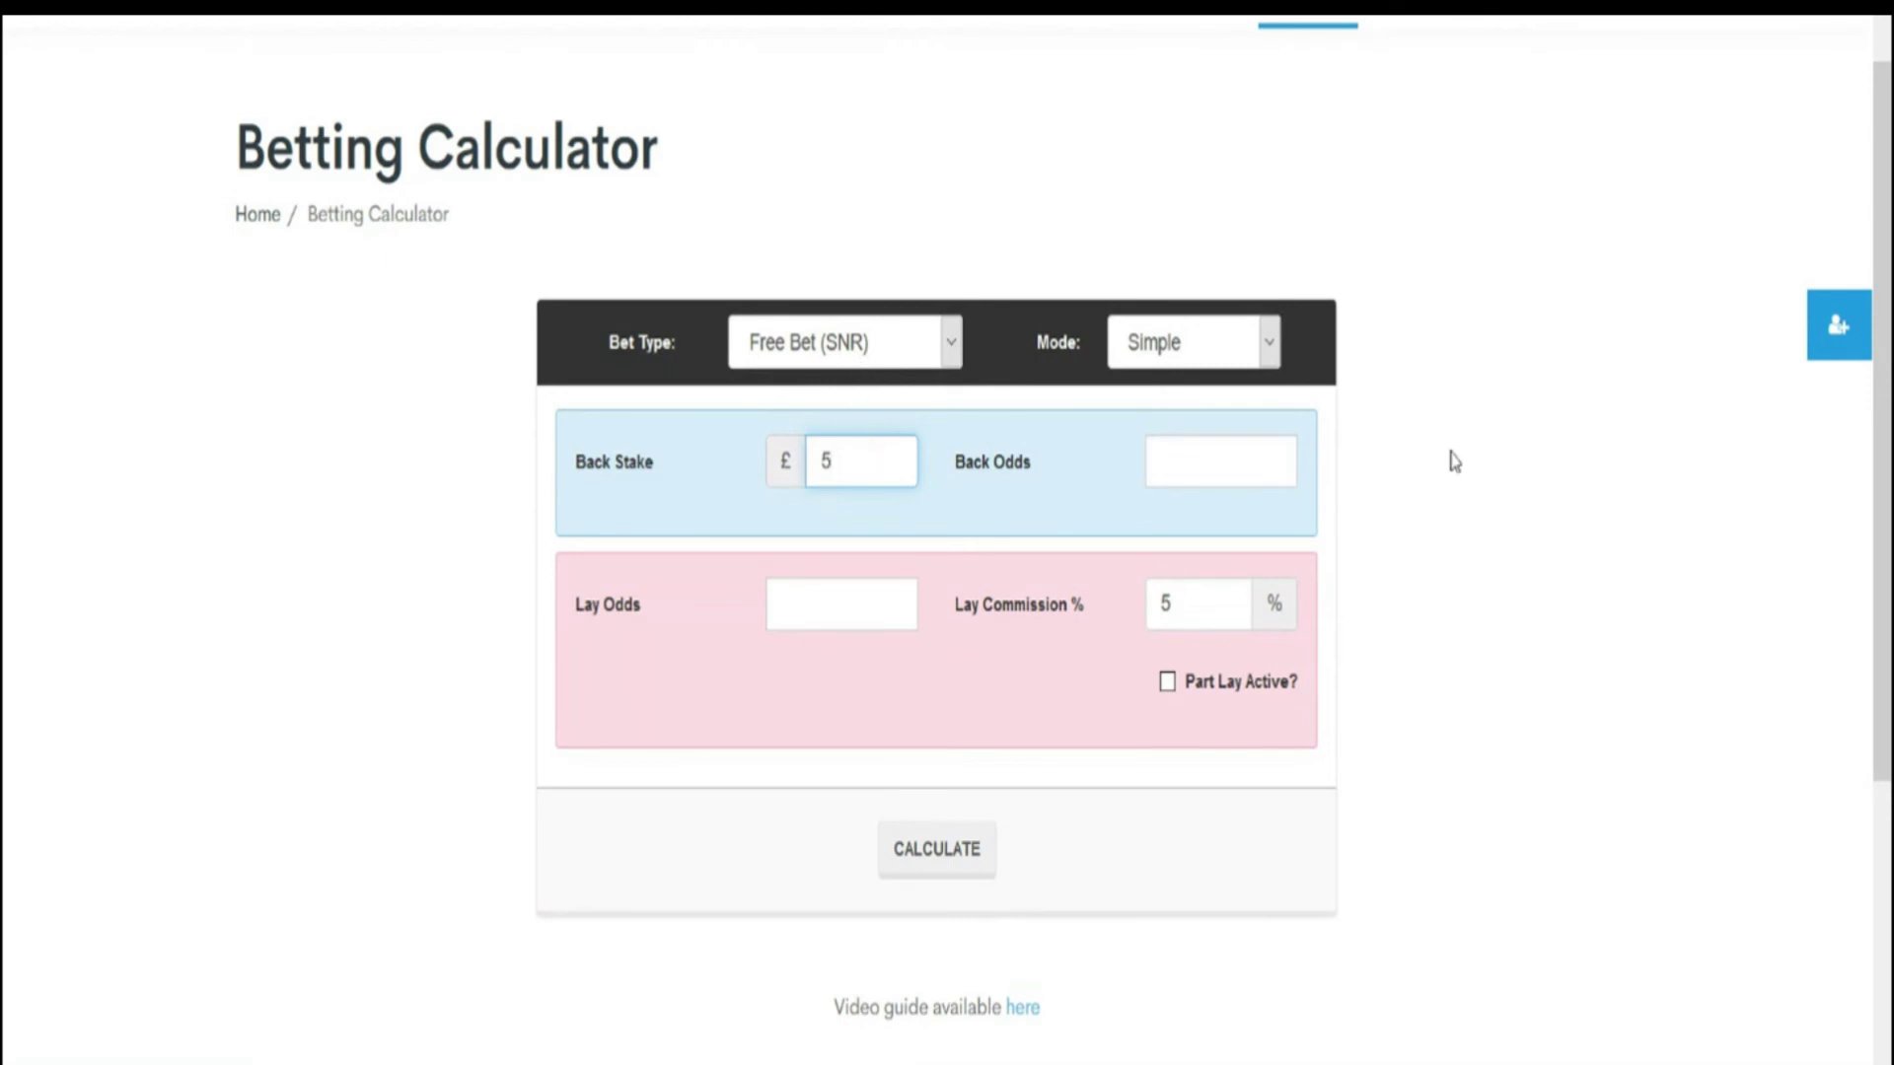
pyautogui.click(1222, 465)
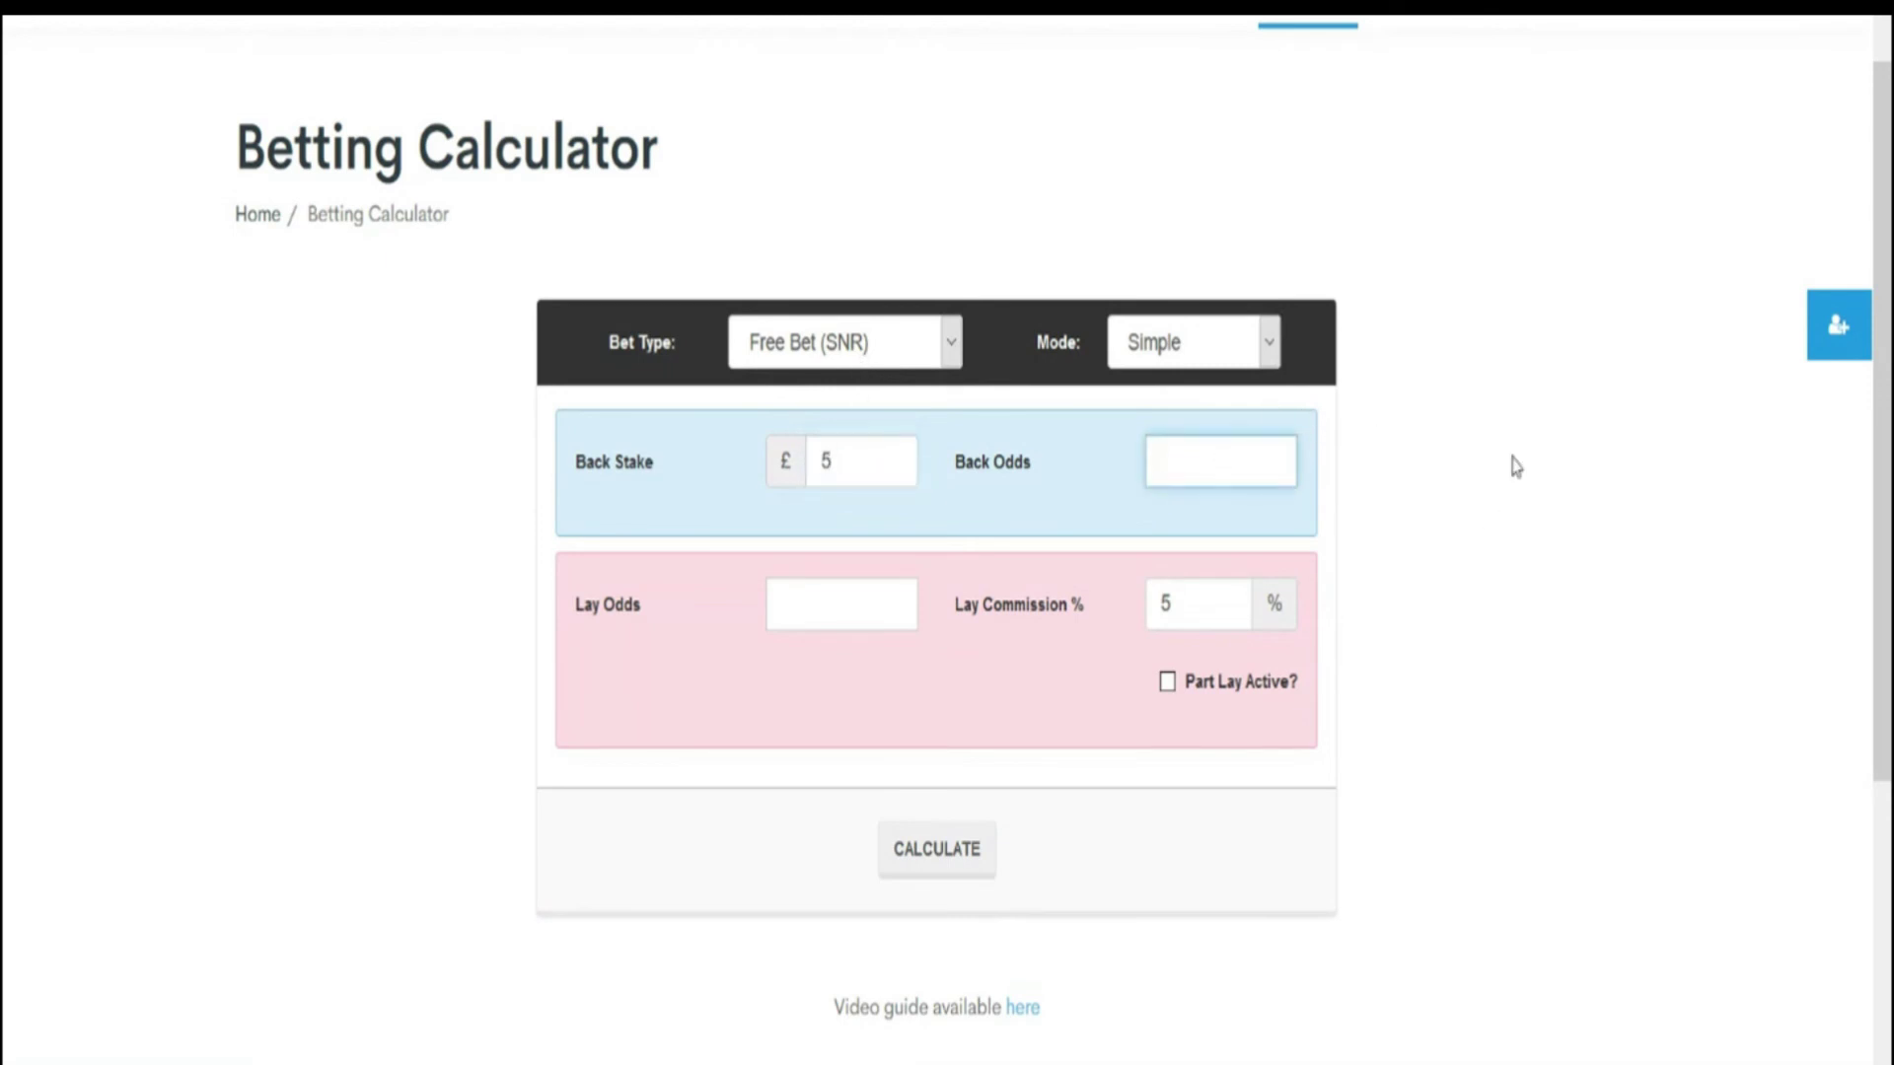
pyautogui.write('2.62')
pyautogui.press('Tab')
pyautogui.write('2.76')
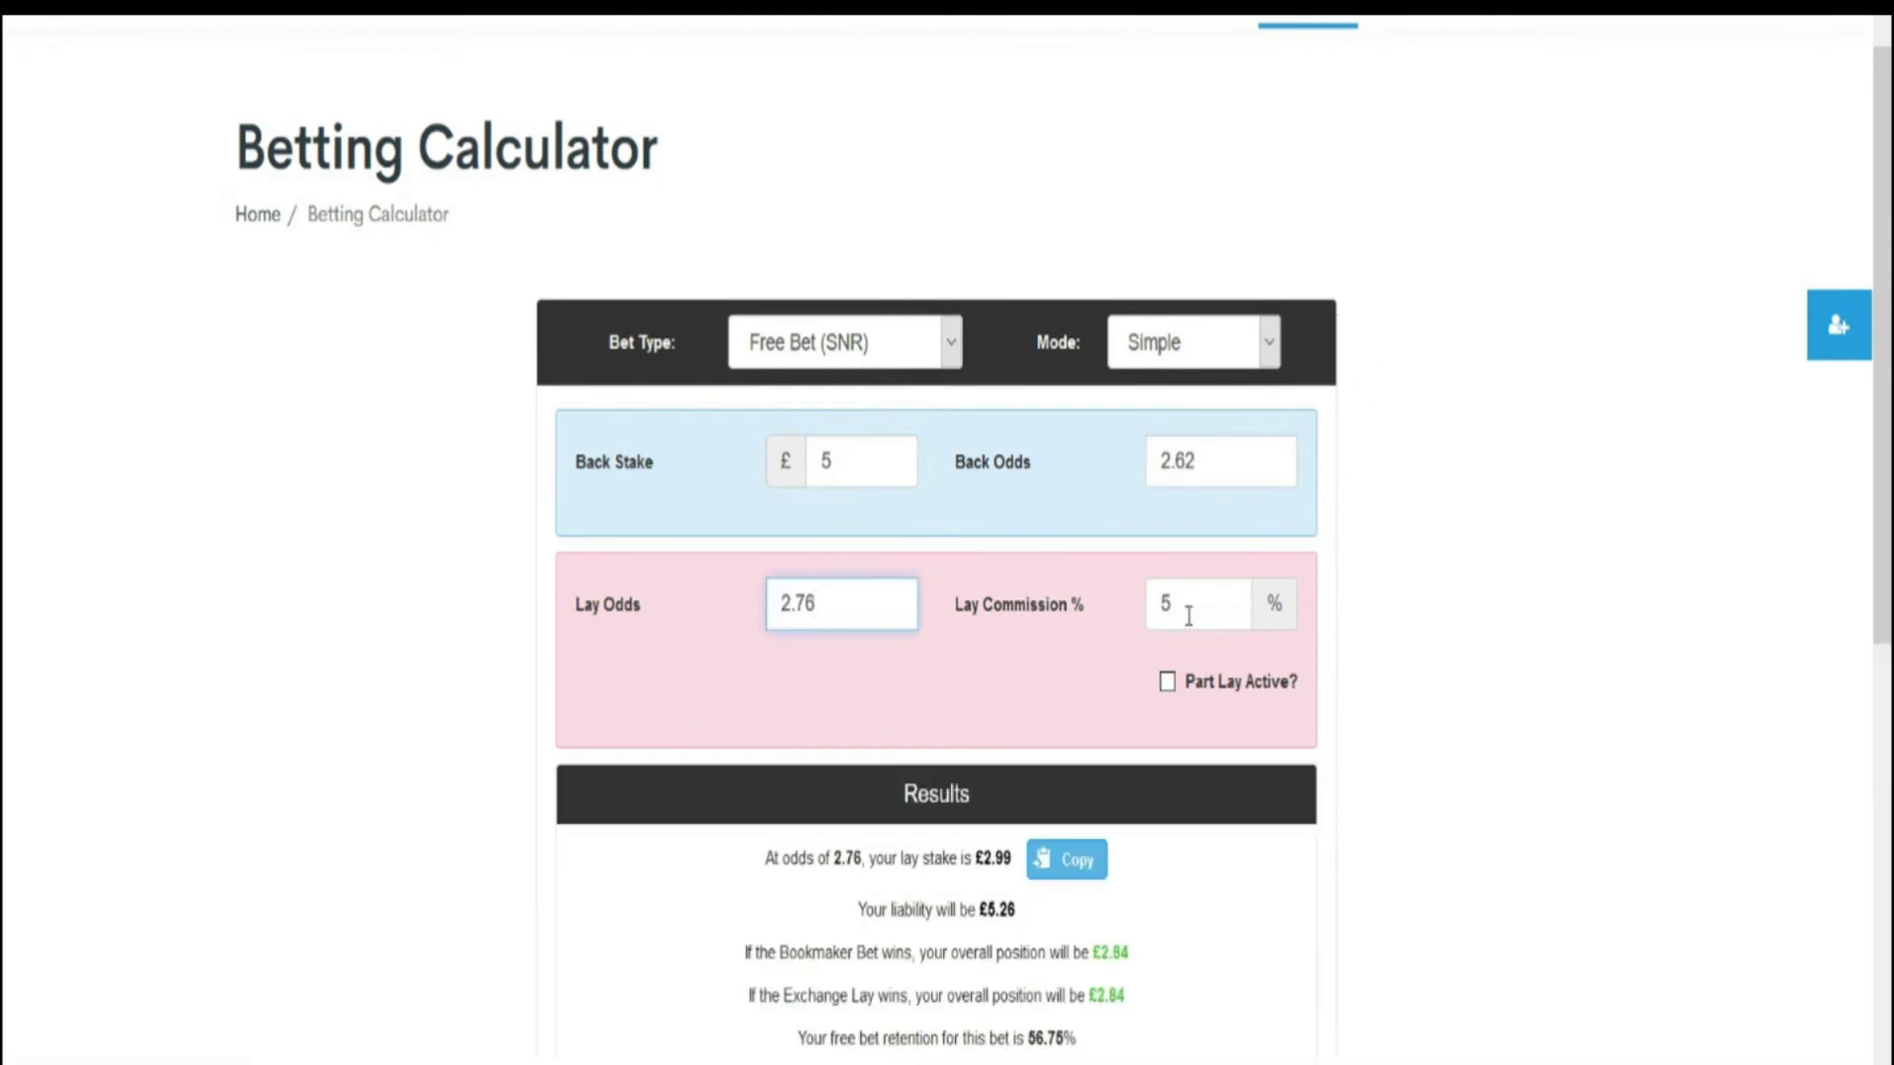
# Step: Set the lay commission to 2% and review the calculated lay stake, liability and overall positions
pyautogui.click(1195, 612)
pyautogui.press('BackSpace')
pyautogui.write('2')
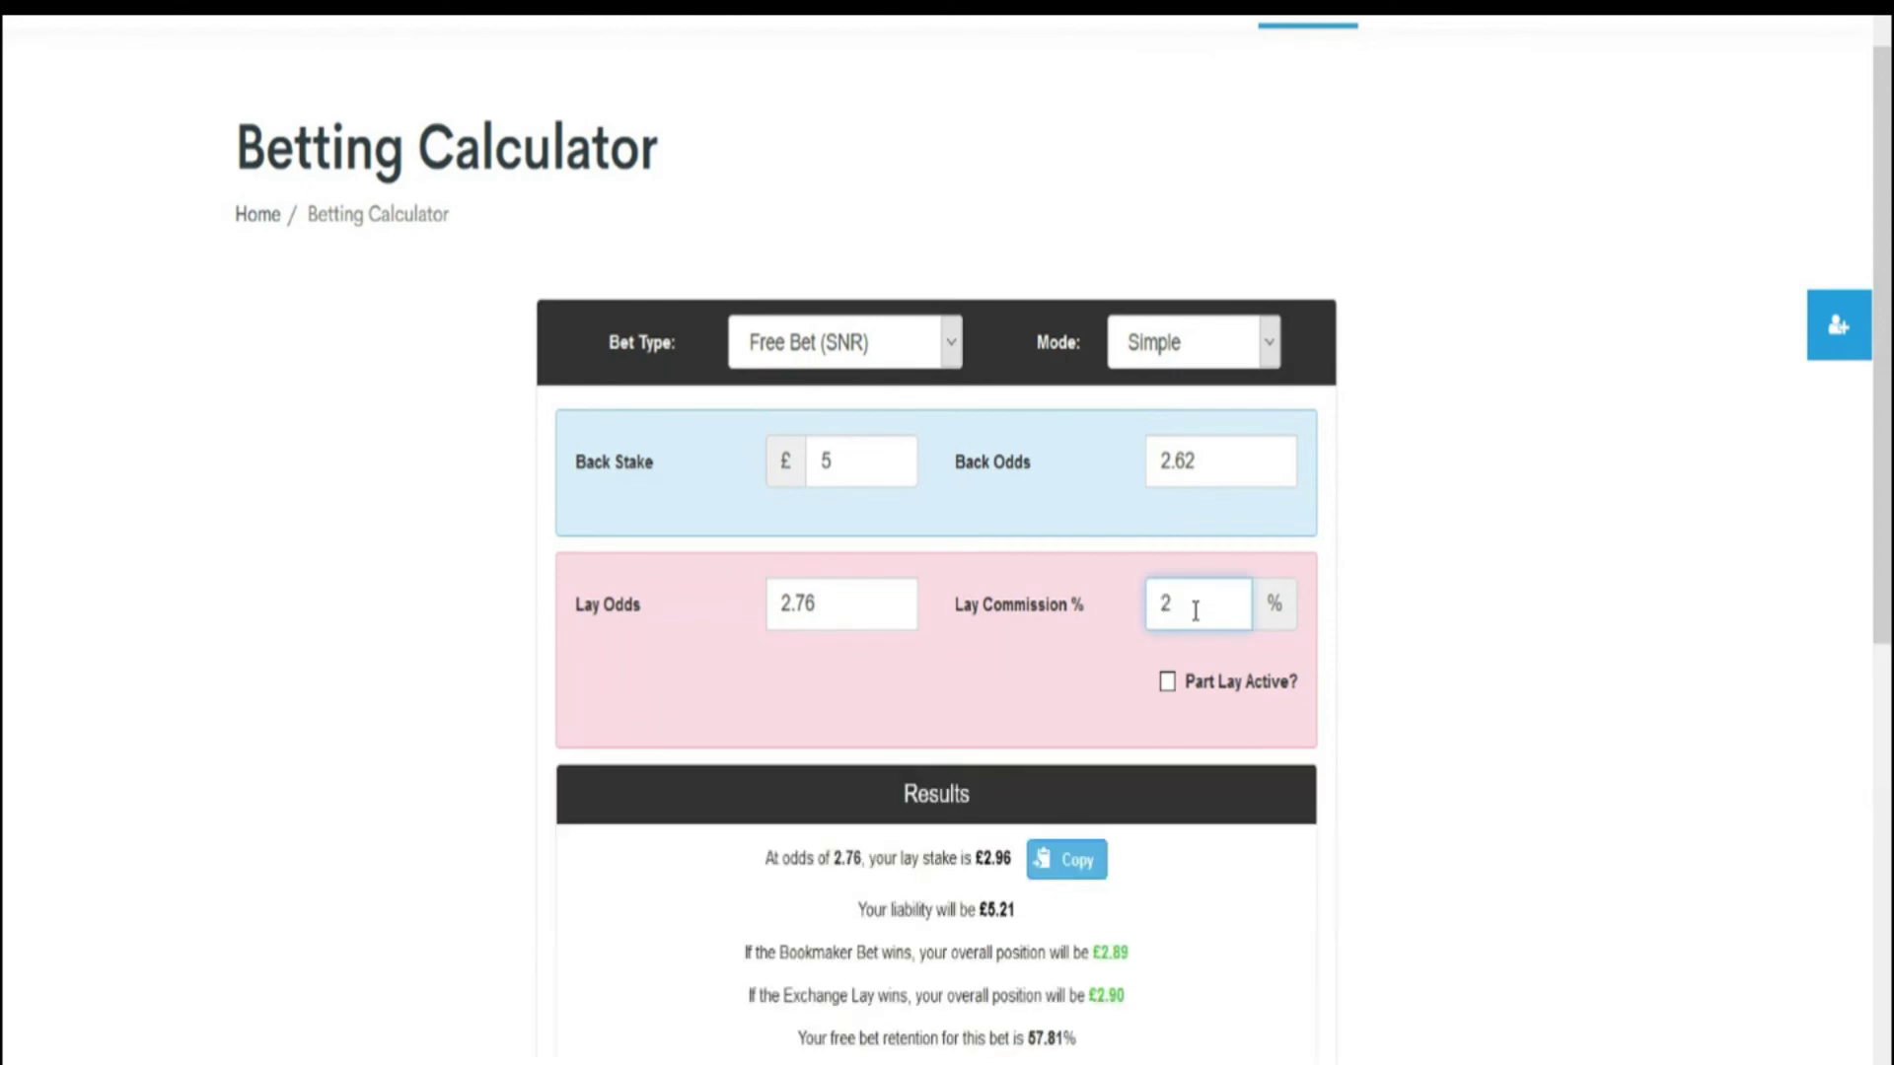
pyautogui.click(1205, 901)
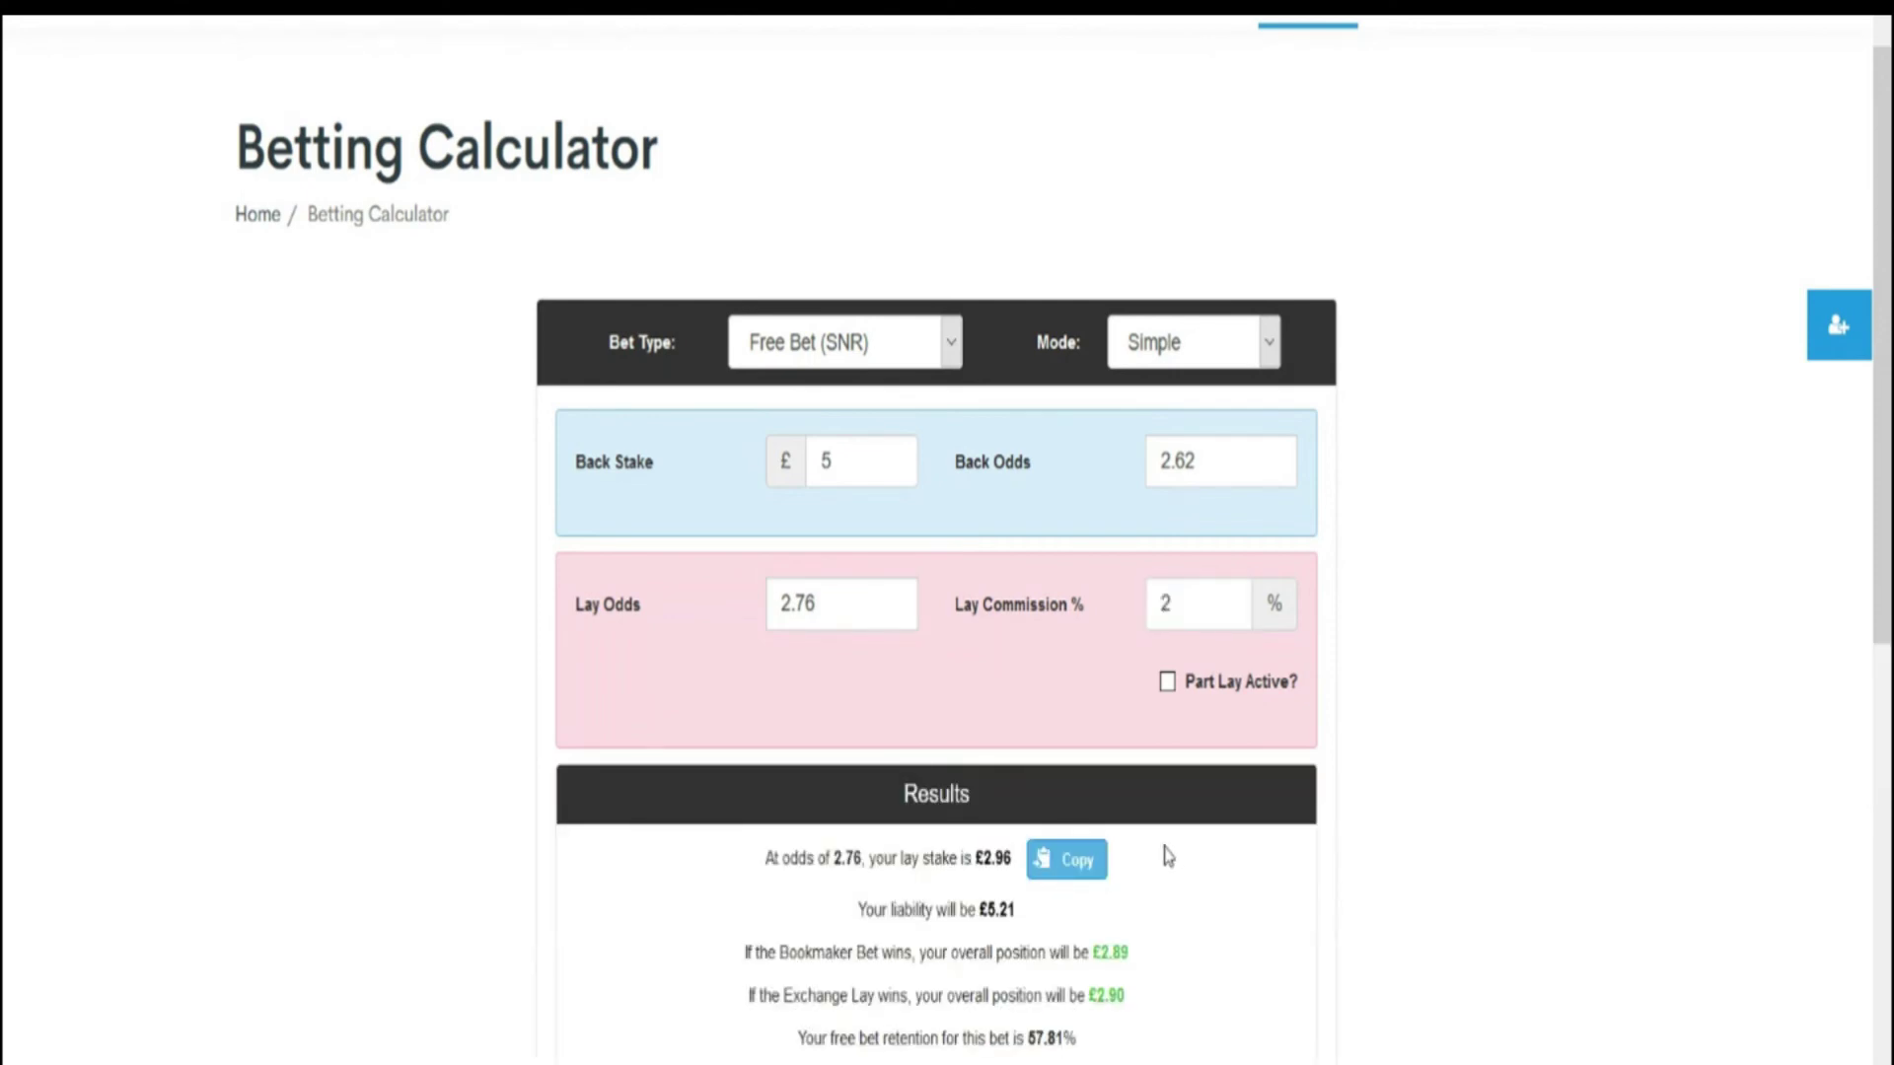
pyautogui.scroll(-3, 1166, 858)
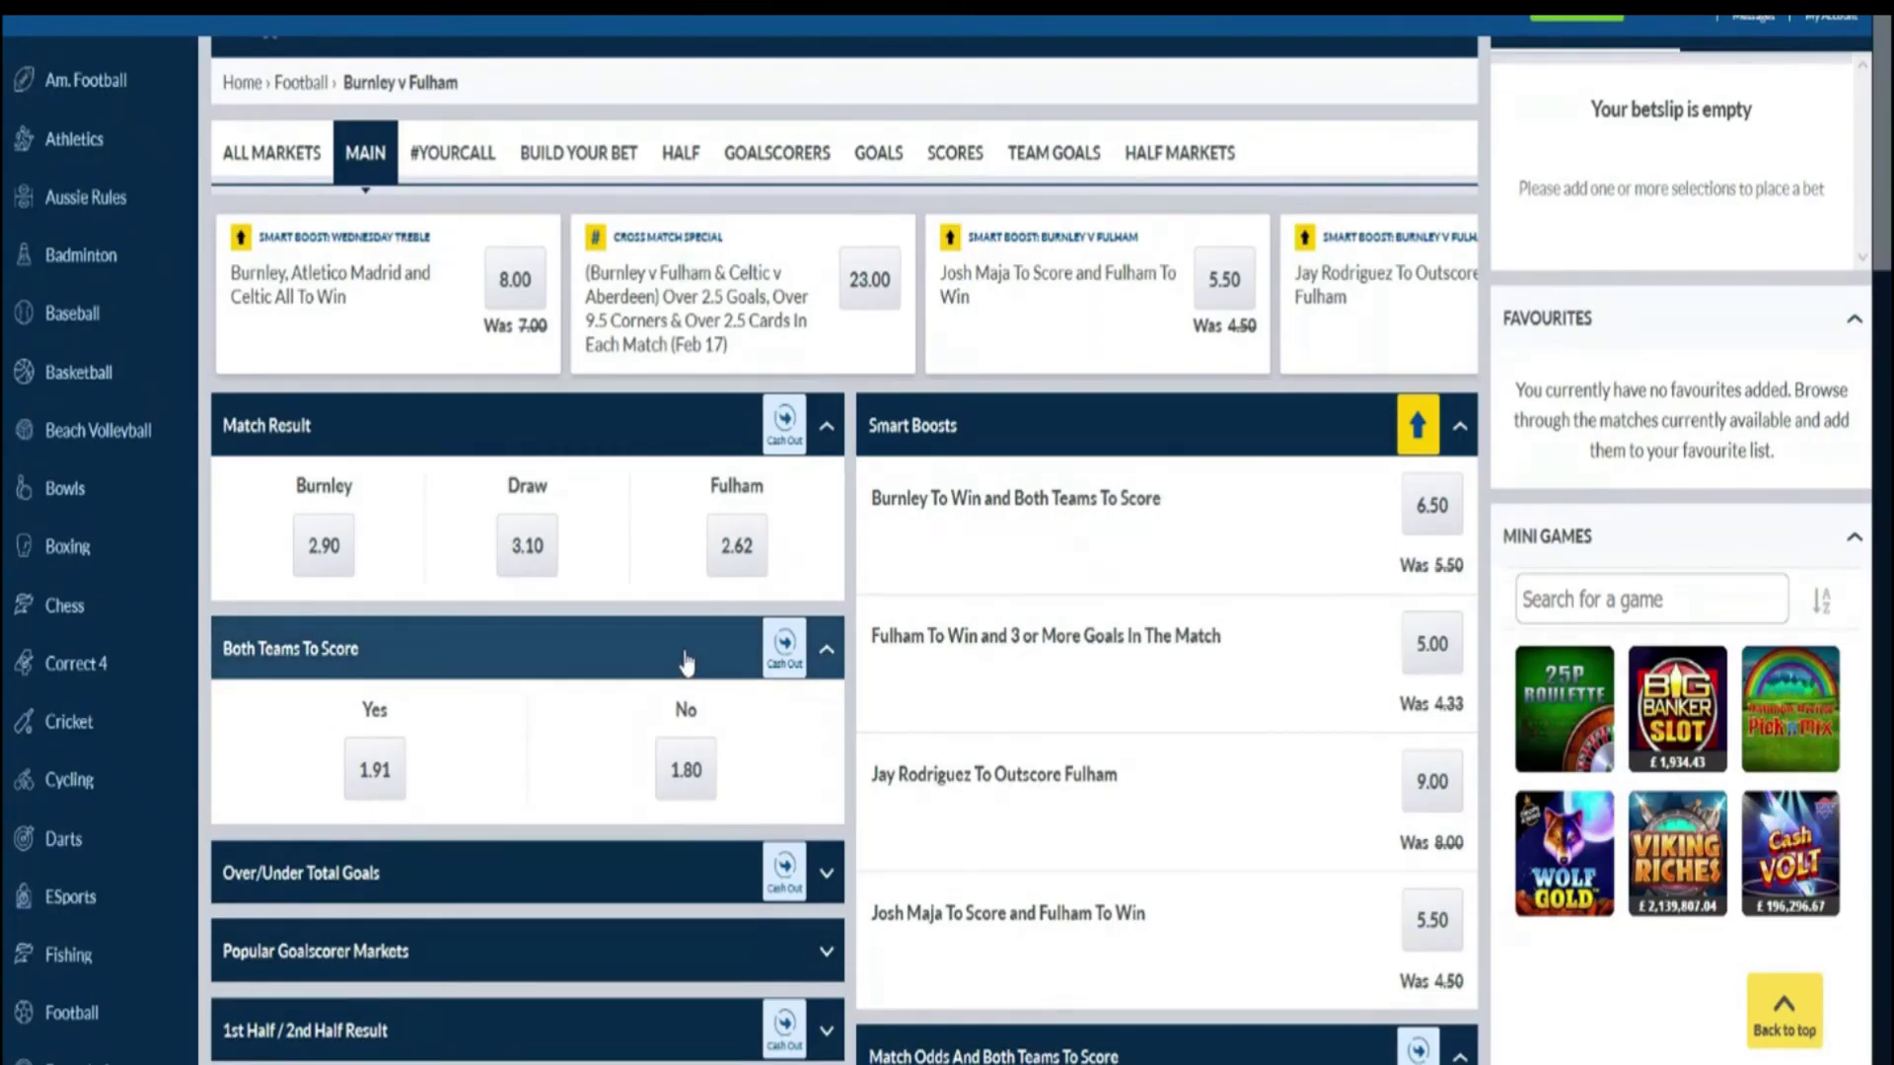
# Step: Switch to the bookmaker's Burnley v Fulham page, add Fulham in Match Result to the betslip and open its stake for entry
pyautogui.click(754, 547)
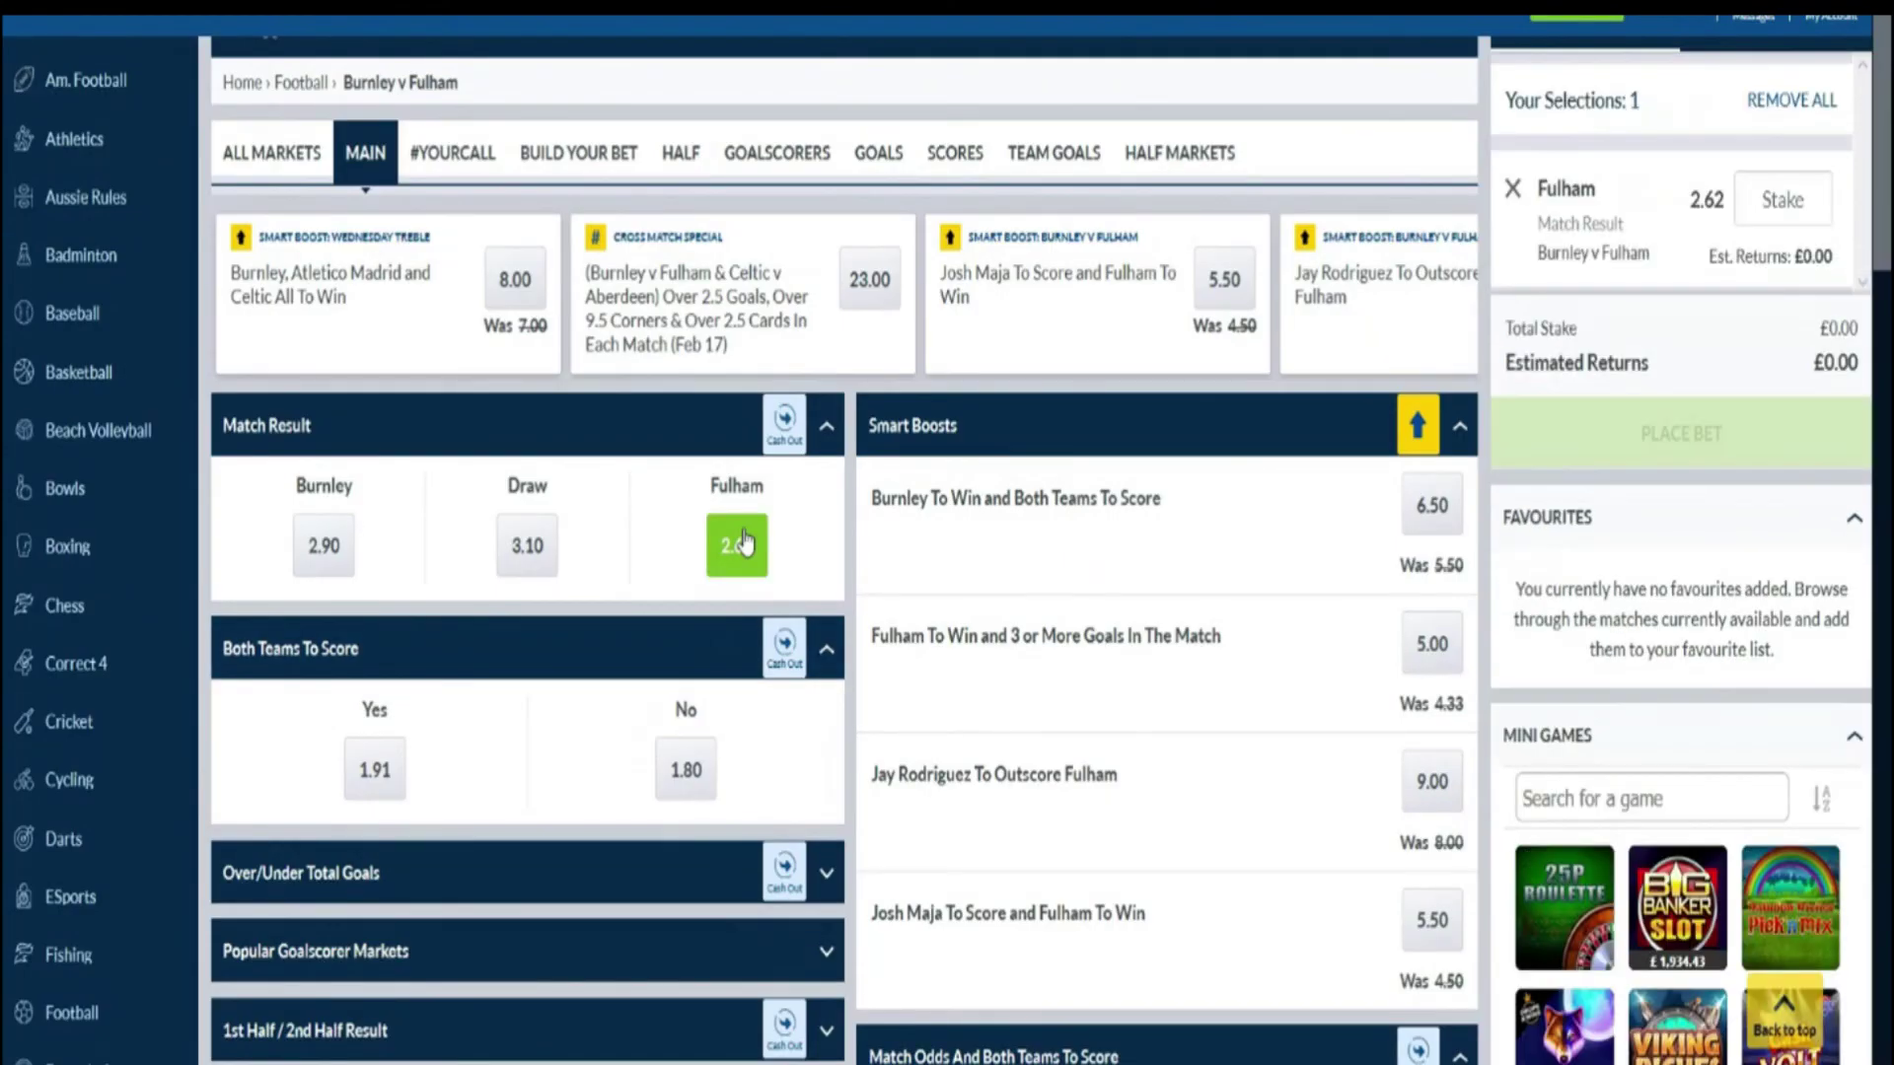
pyautogui.click(1795, 194)
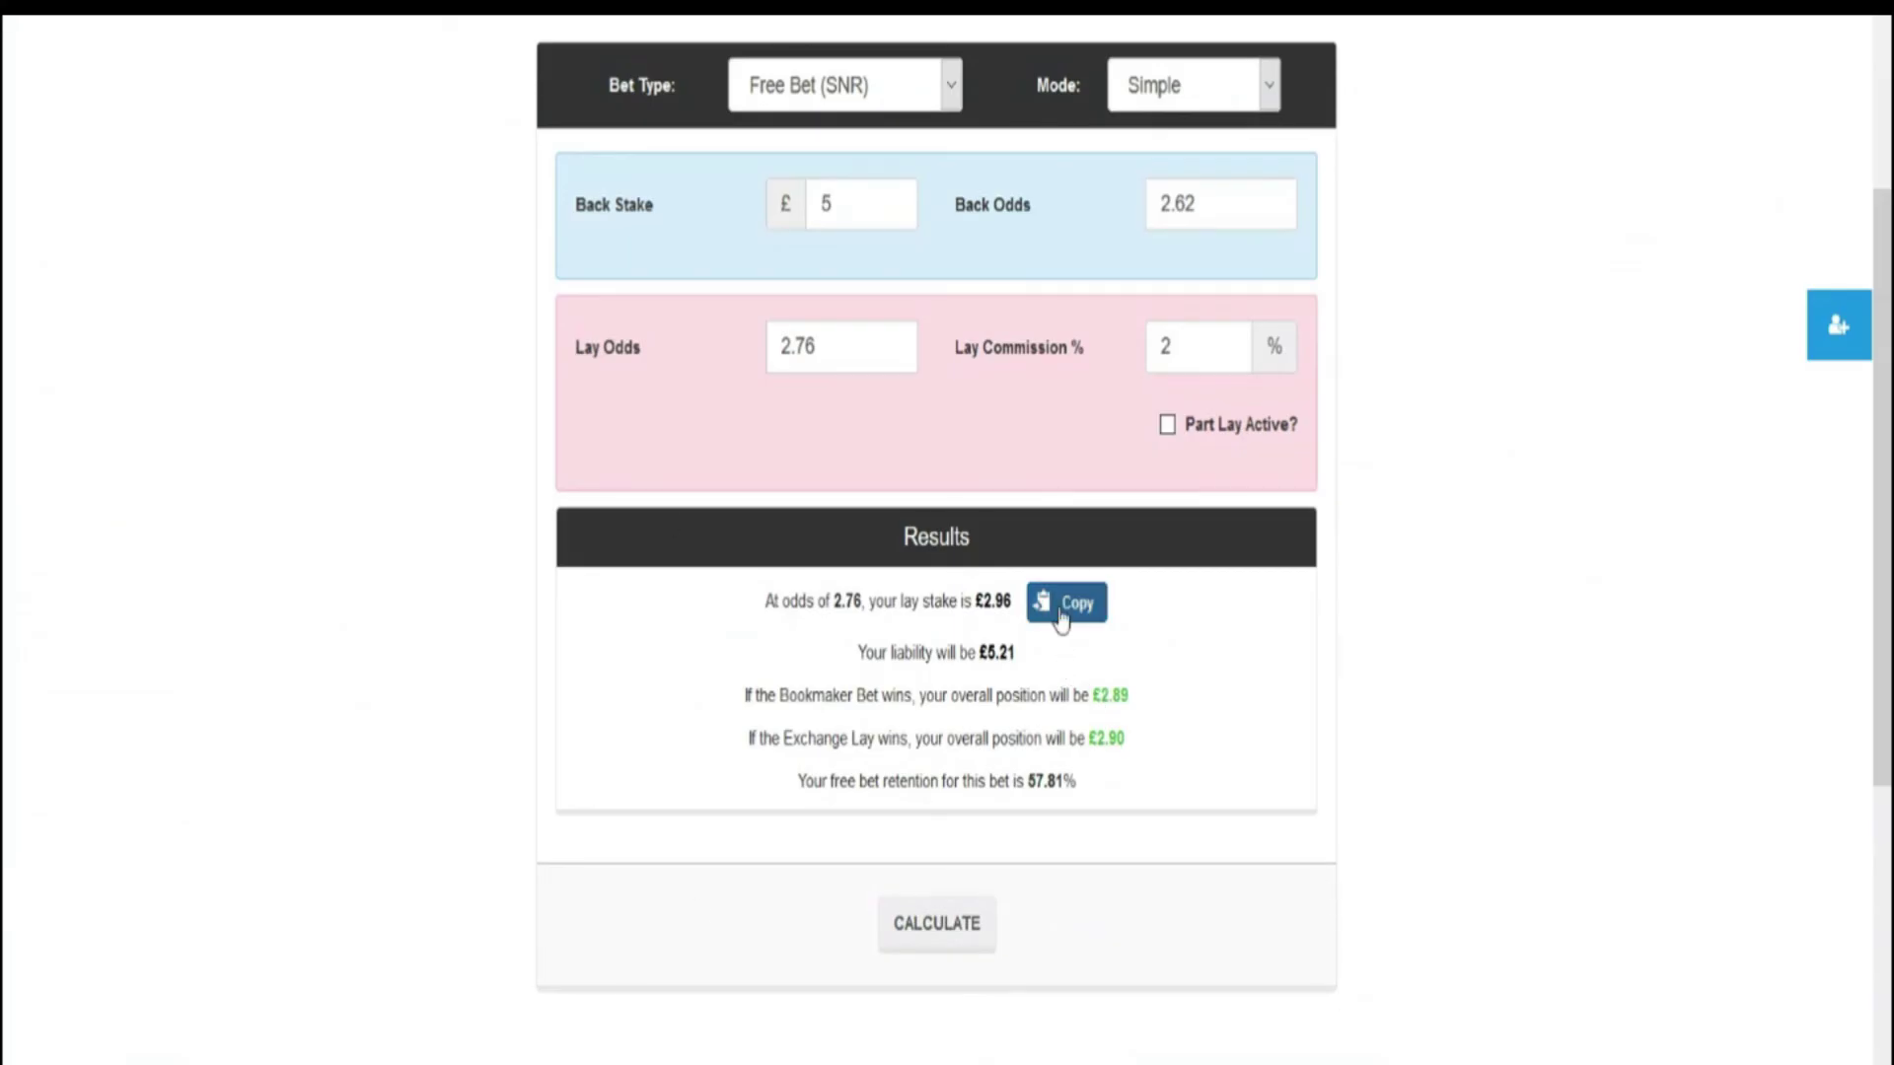
# Step: Copy the calculated lay stake and enter £2.96 against Fulham at 2.76 in the exchange's Burnley vs Fulham betslip
pyautogui.click(1061, 621)
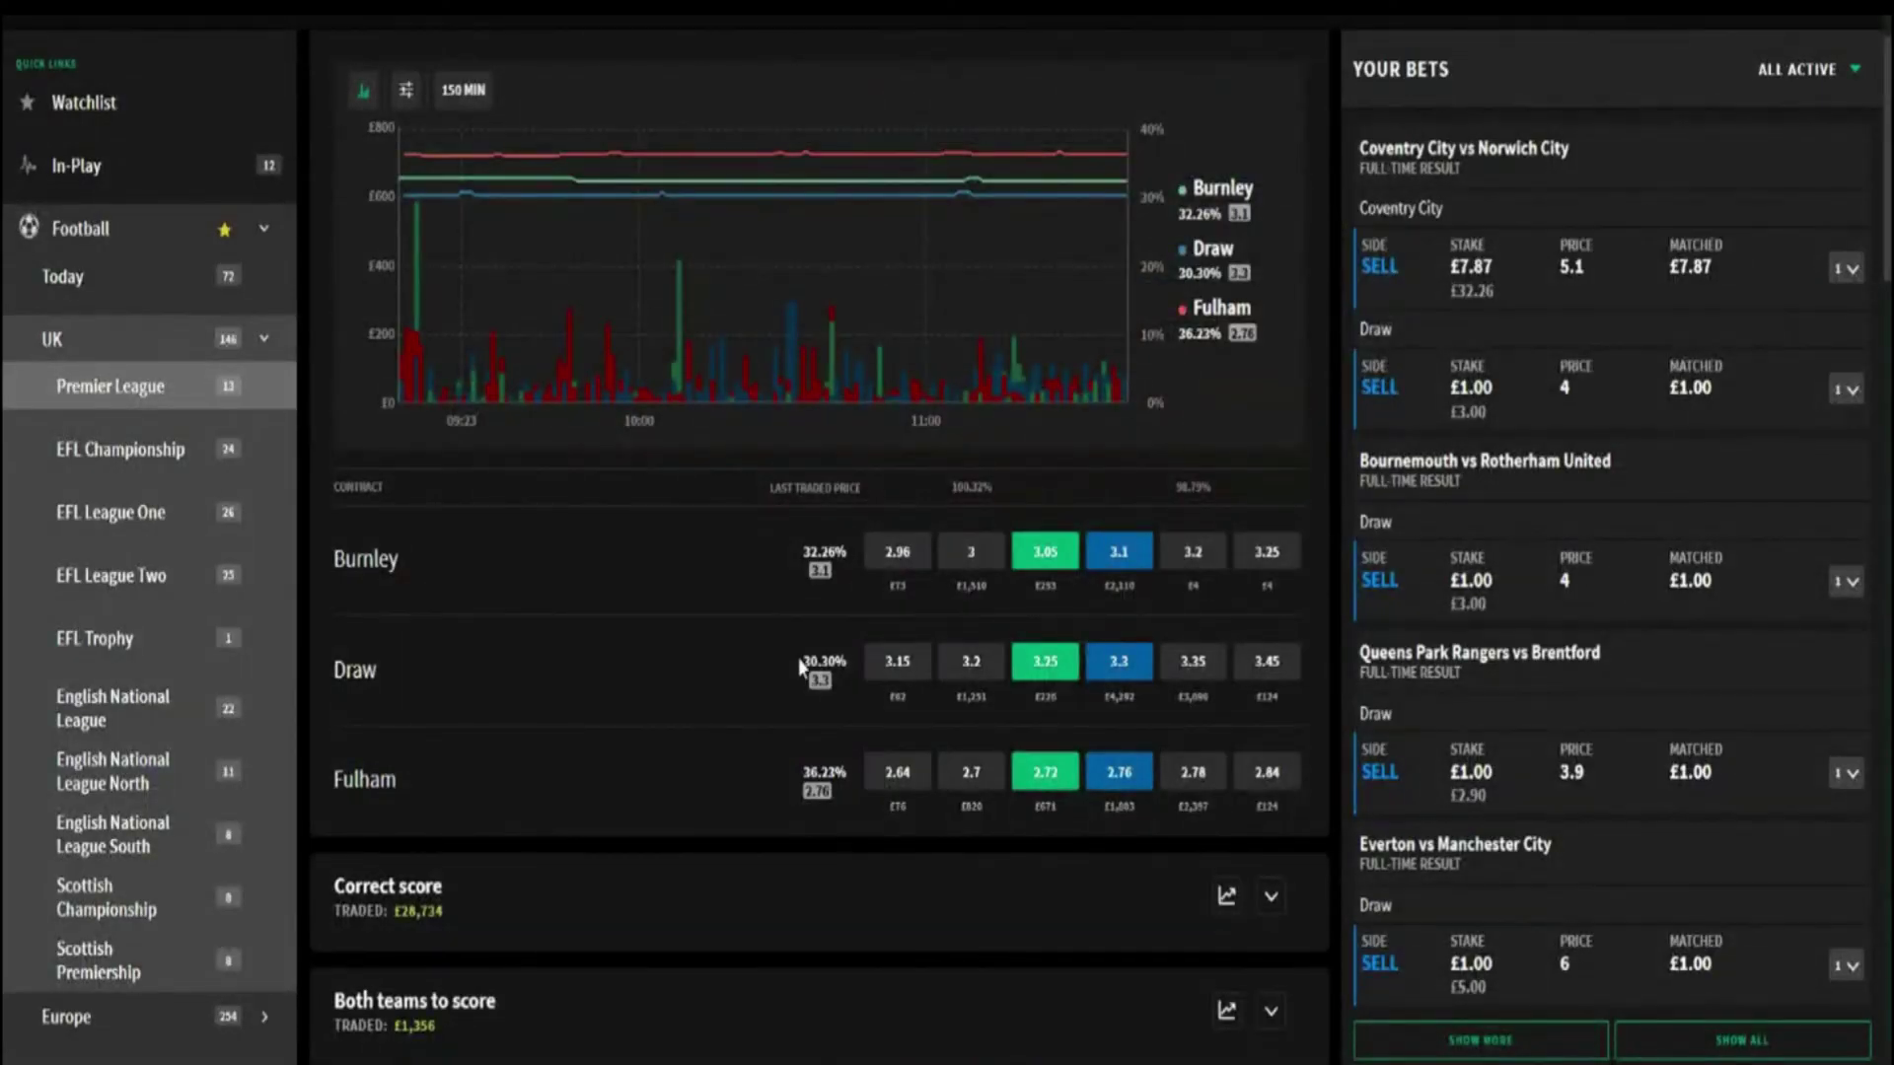
pyautogui.click(1119, 774)
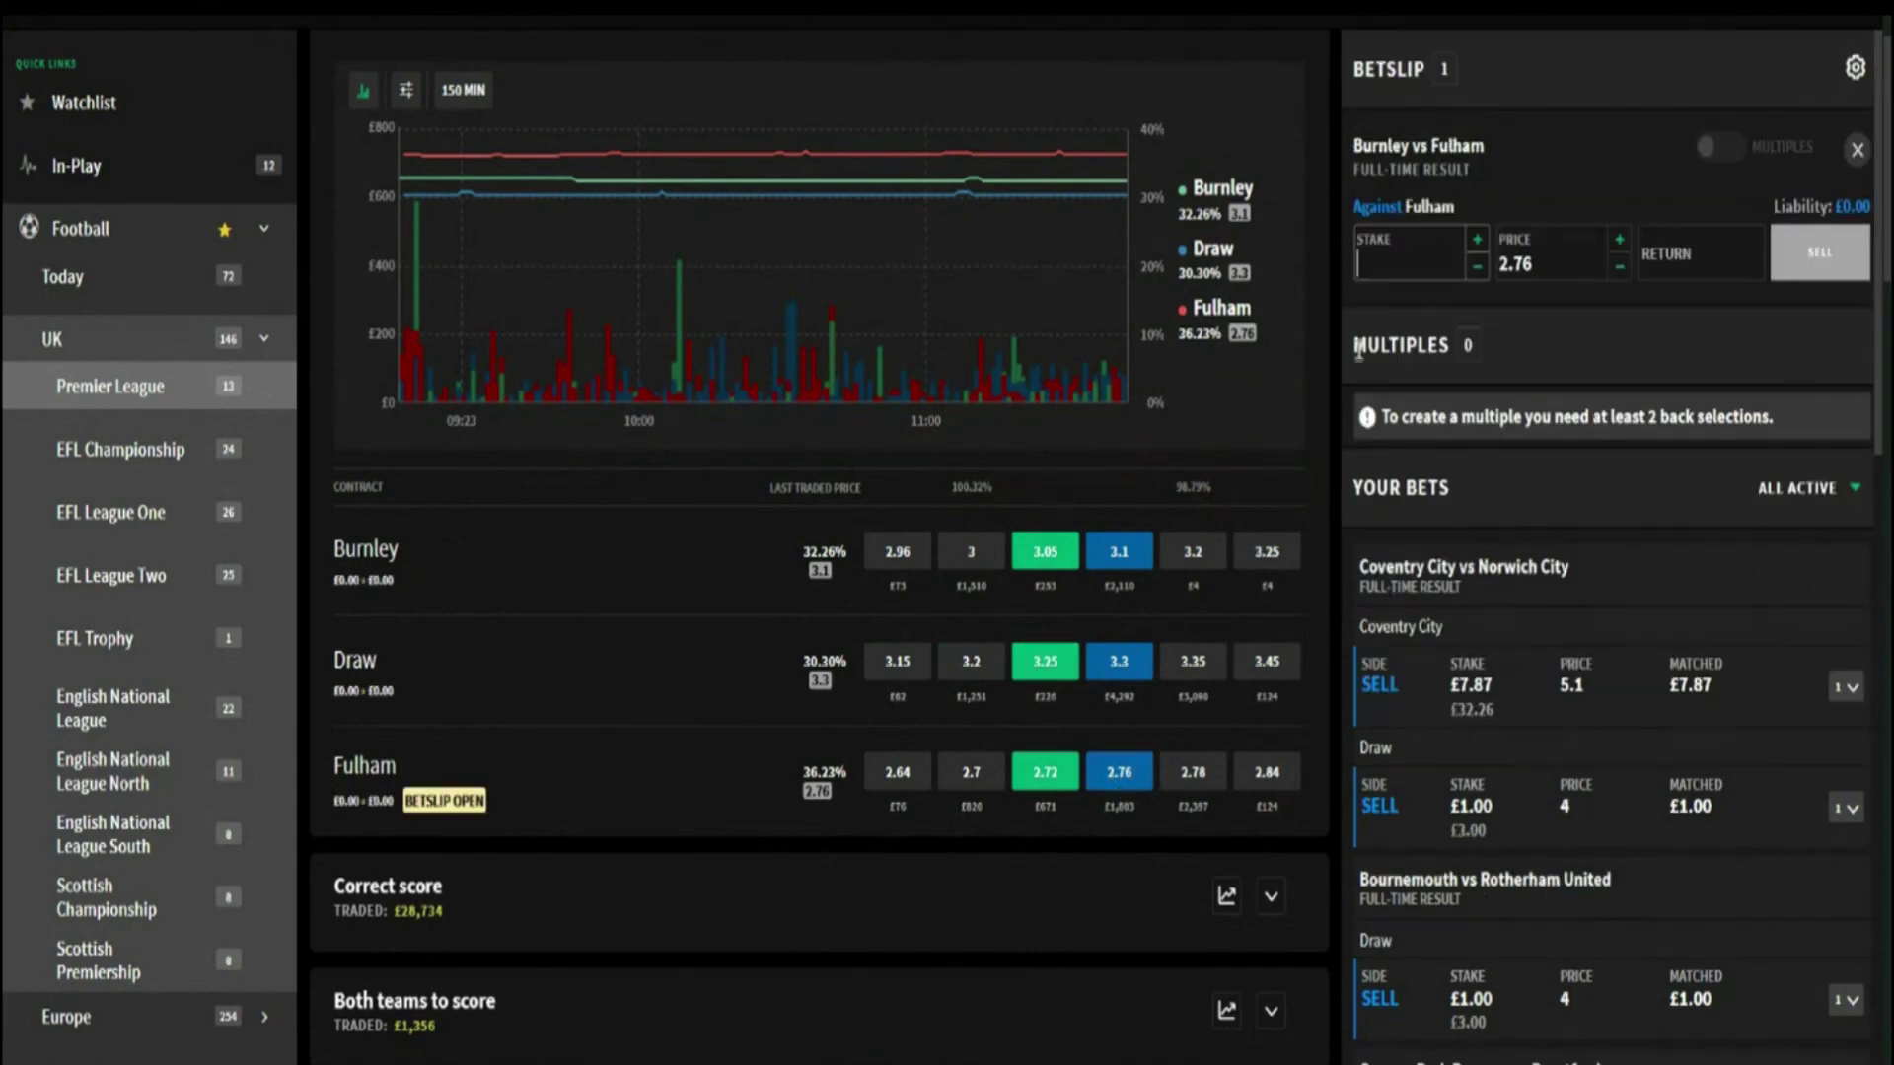
pyautogui.hotkey('ctrl', 'v')
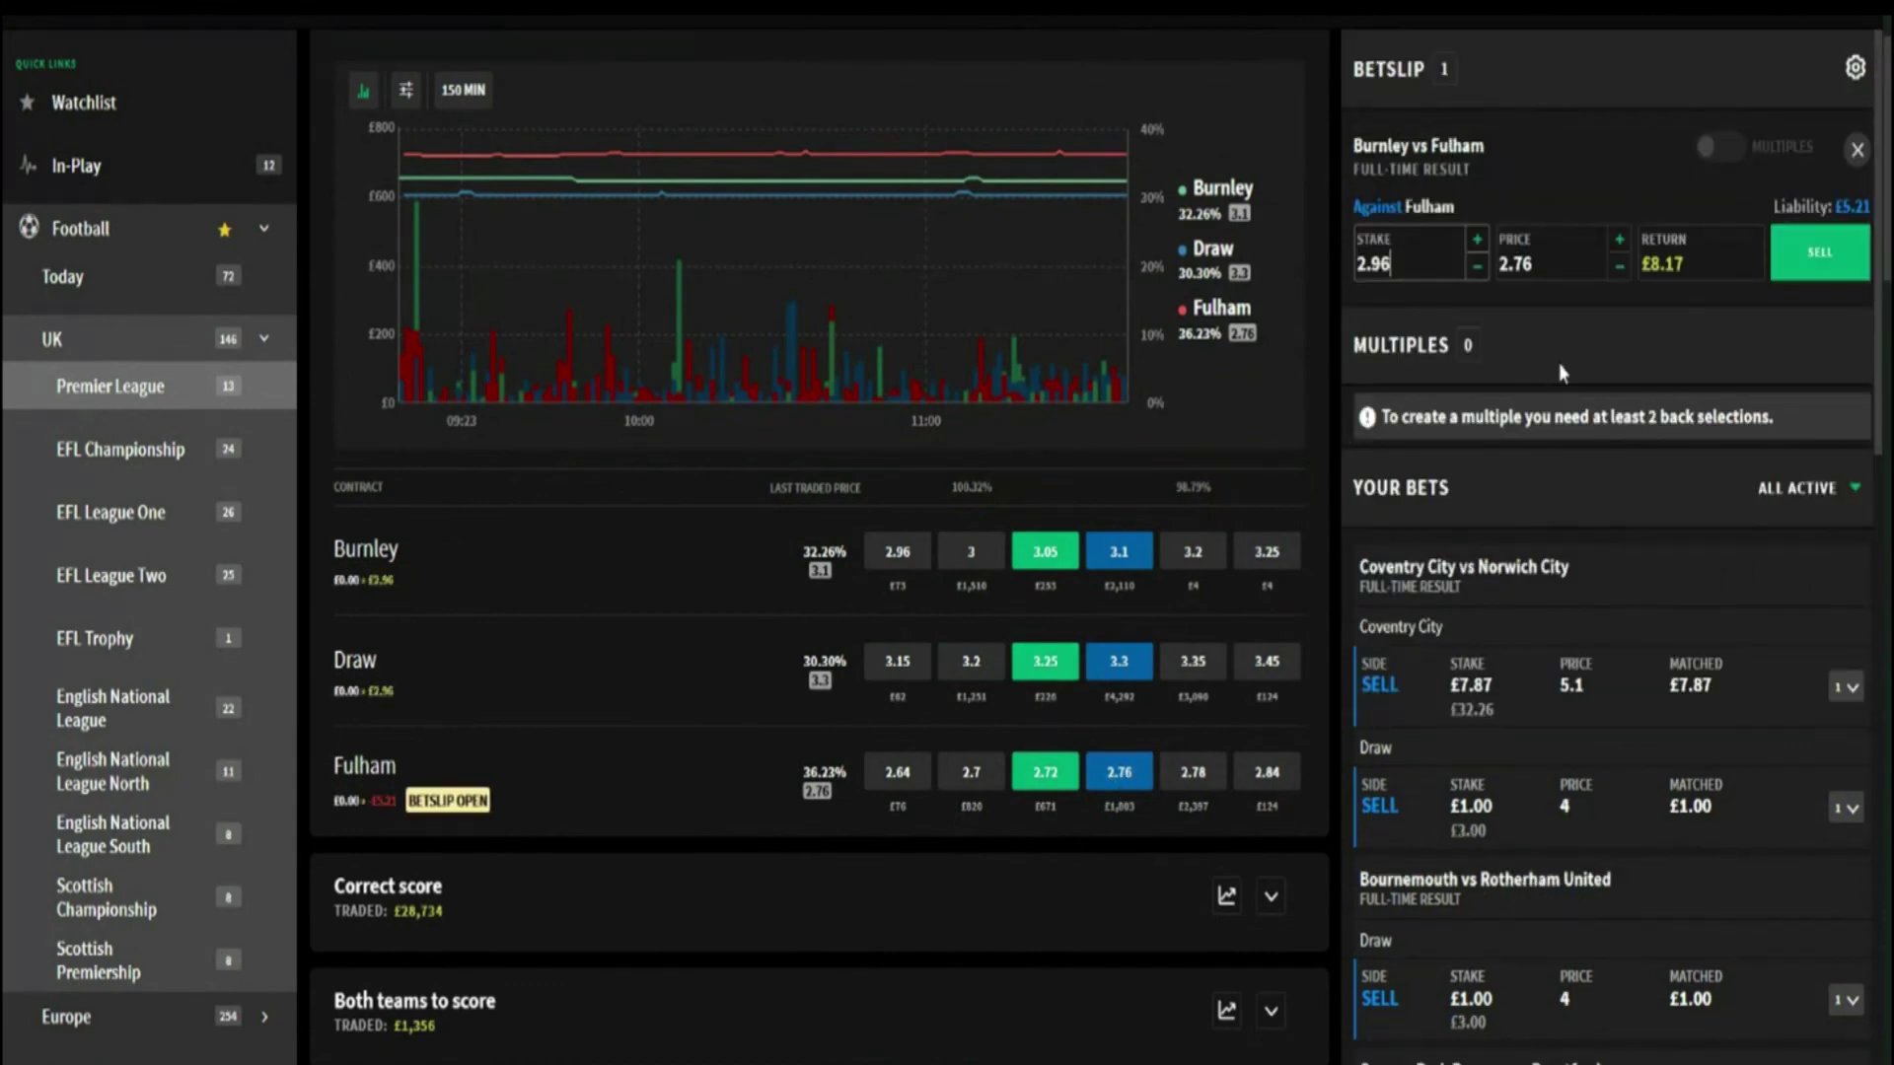